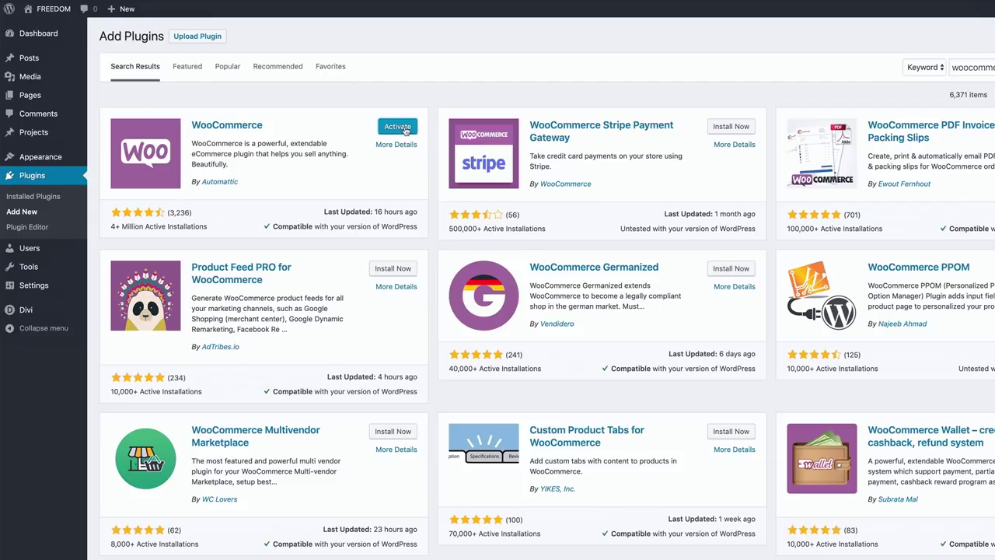
# Activate the WooCommerce plugin, then review and save its general store settings.
pyautogui.click(404, 129)
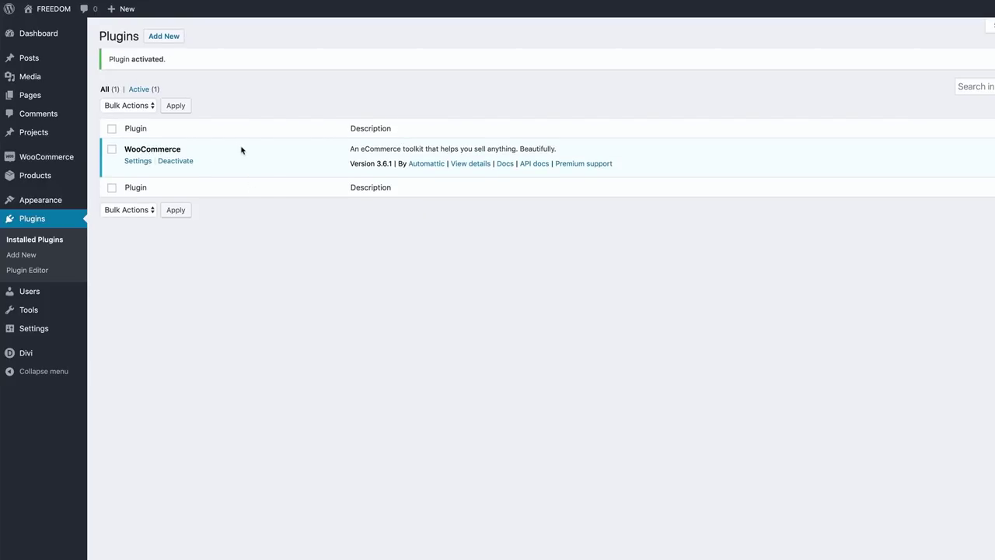
pyautogui.click(139, 161)
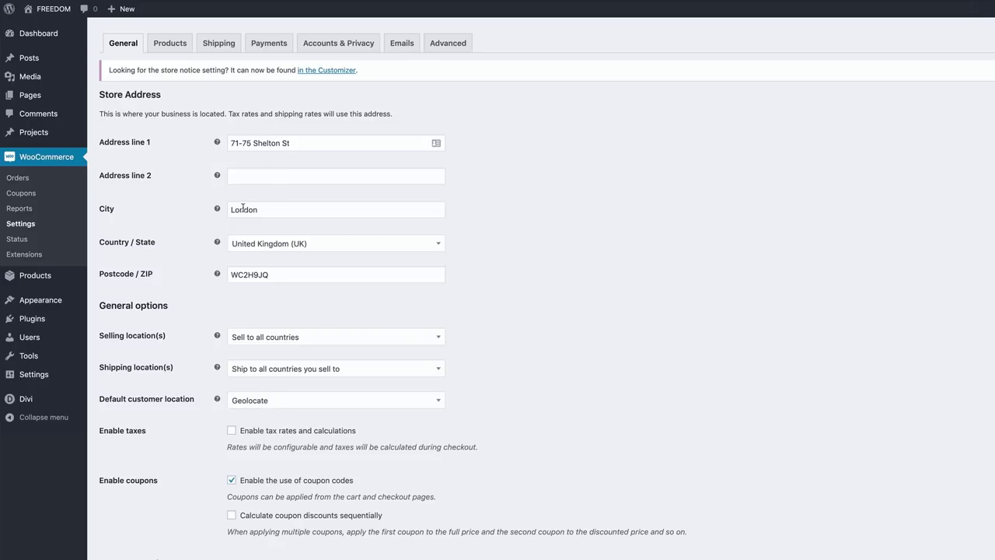
pyautogui.scroll(-3, 508, 489)
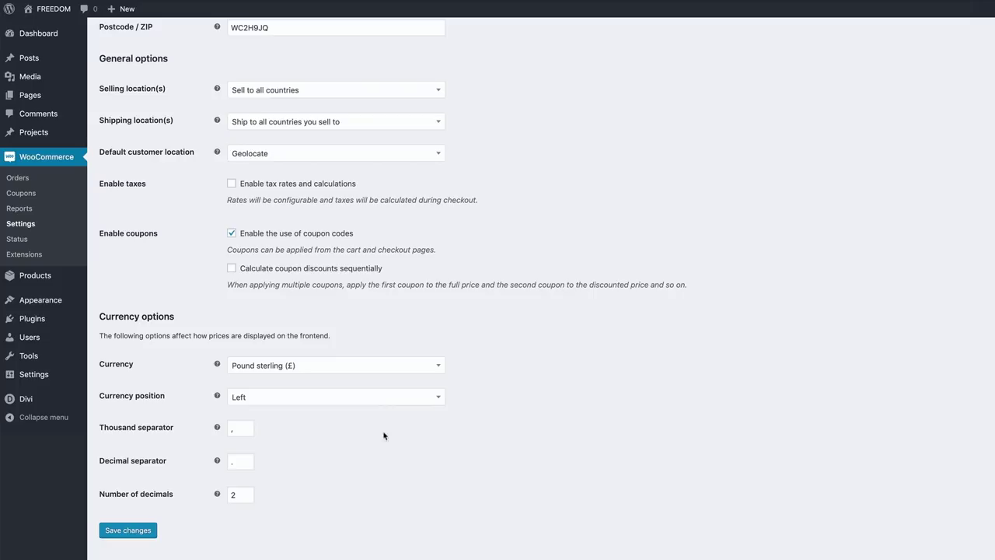
pyautogui.click(144, 531)
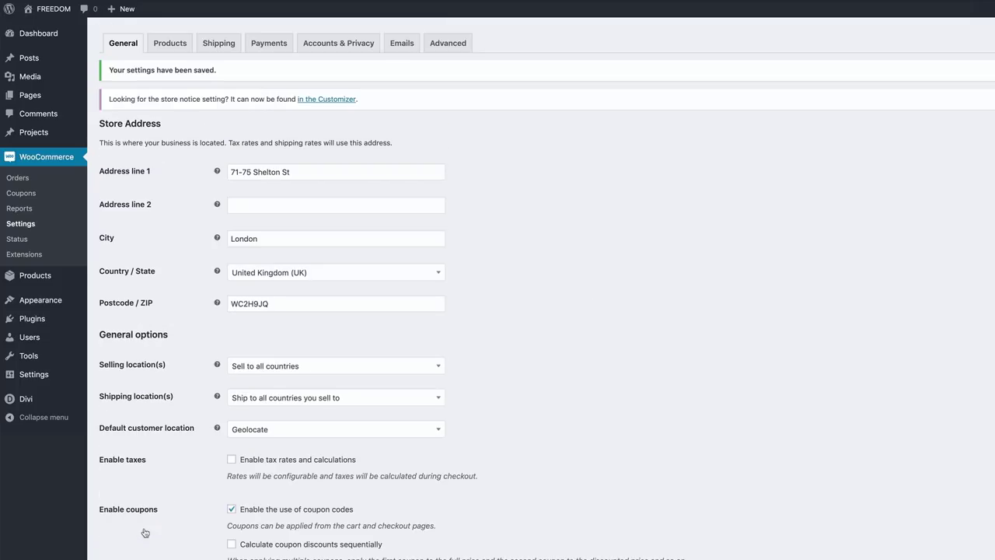
# Clear the assigned Shop page in the WooCommerce product settings and save the change.
pyautogui.click(180, 45)
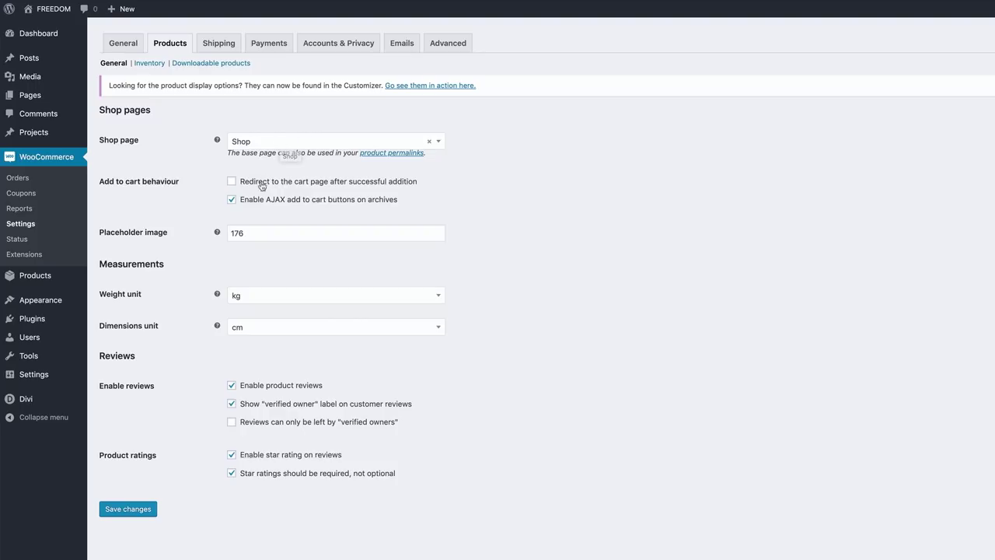
pyautogui.click(430, 142)
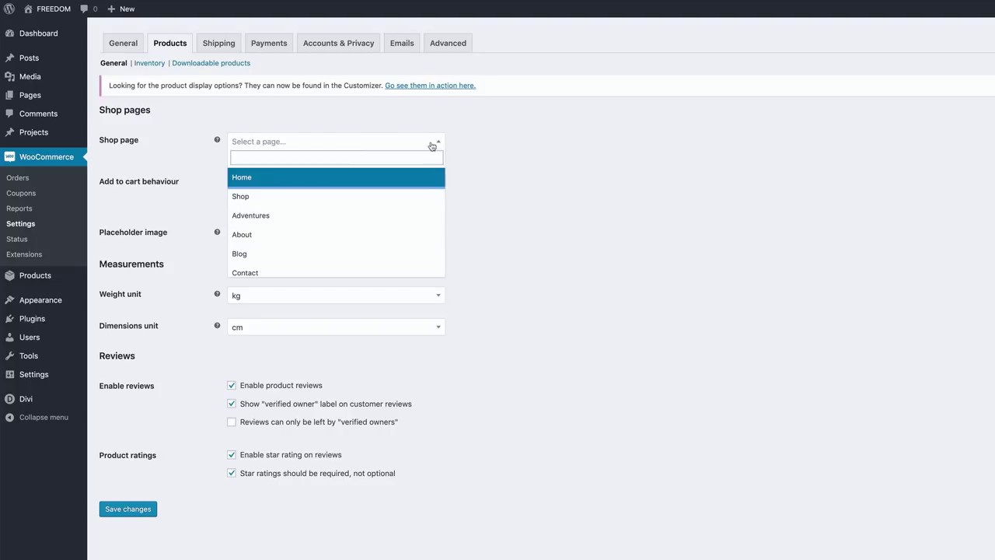
pyautogui.click(506, 146)
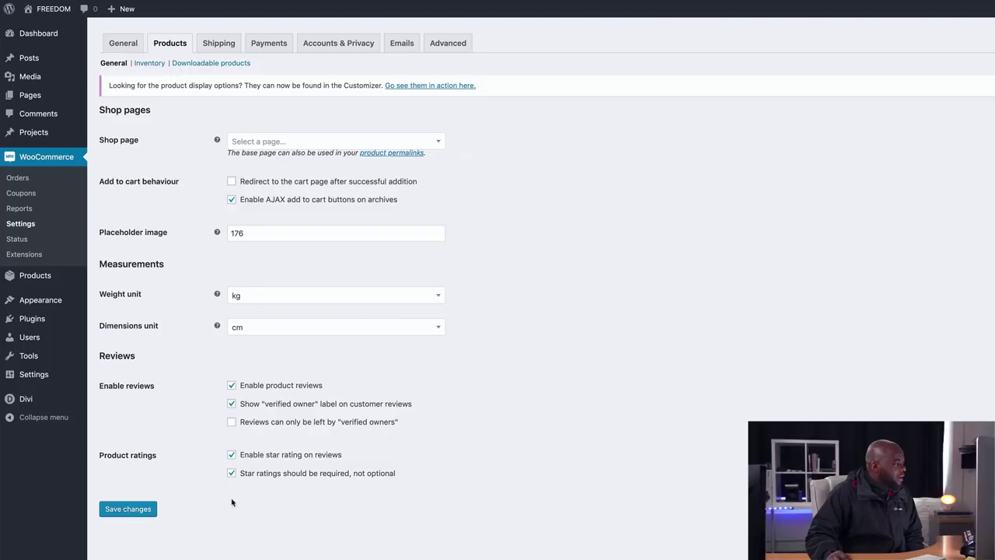
pyautogui.click(140, 511)
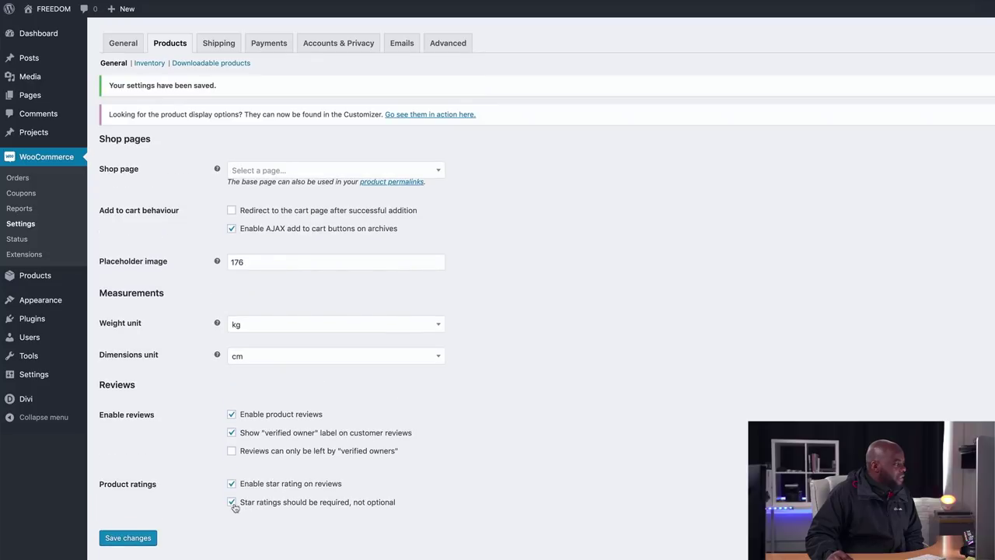
# Enable PayPal Standard as a WooCommerce payment method and save its settings.
pyautogui.click(220, 46)
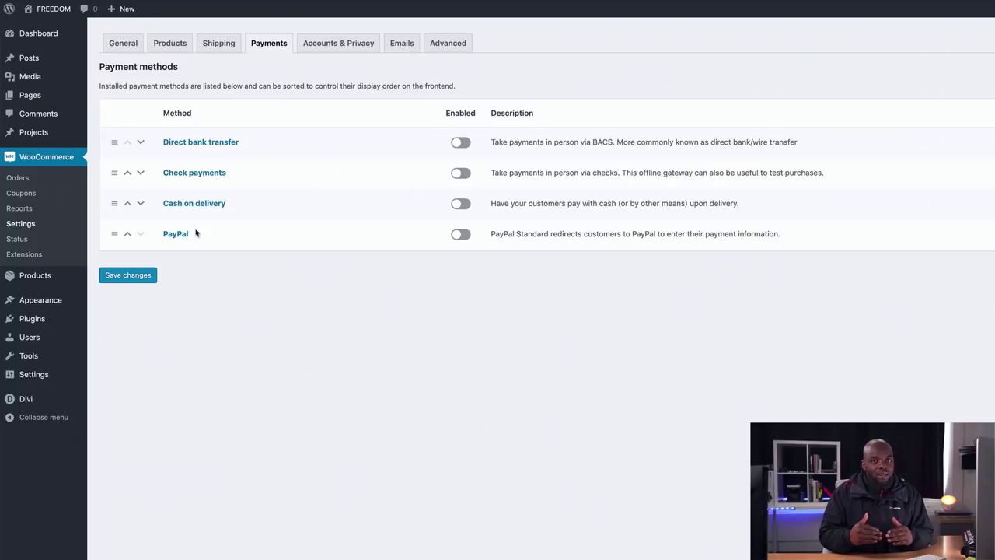
pyautogui.click(178, 235)
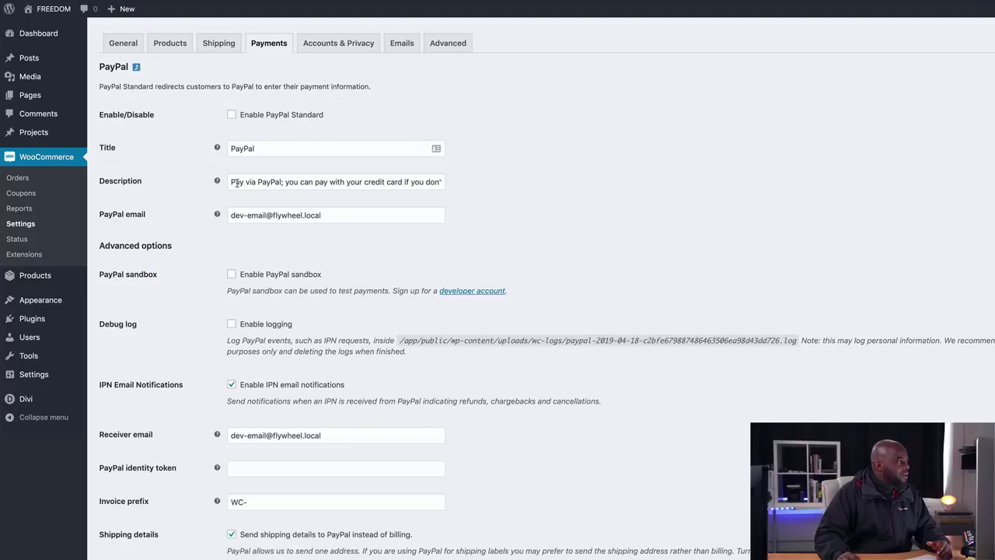
pyautogui.moveTo(325, 215); pyautogui.dragTo(224, 218)
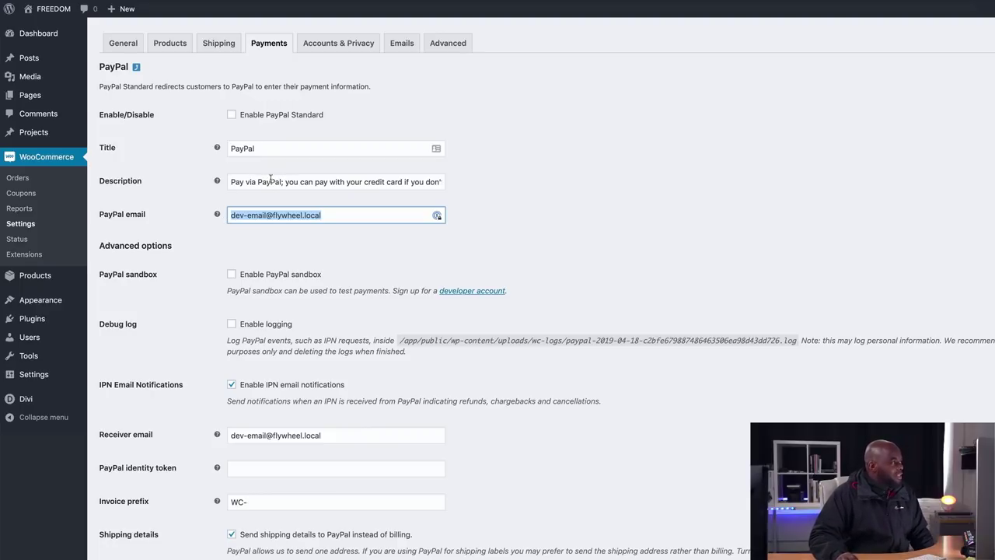
pyautogui.click(232, 117)
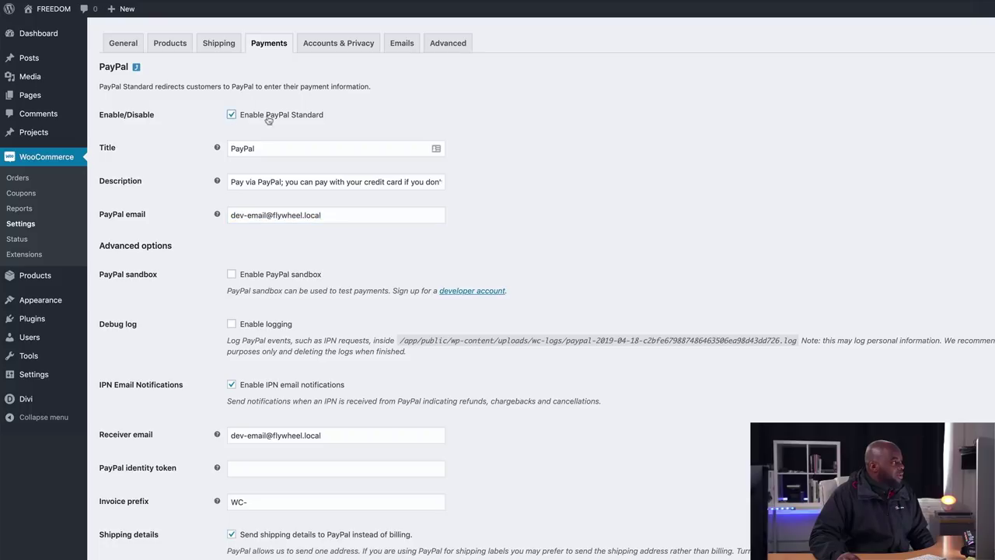
pyautogui.scroll(-5, 199, 352)
pyautogui.scroll(-1, 199, 352)
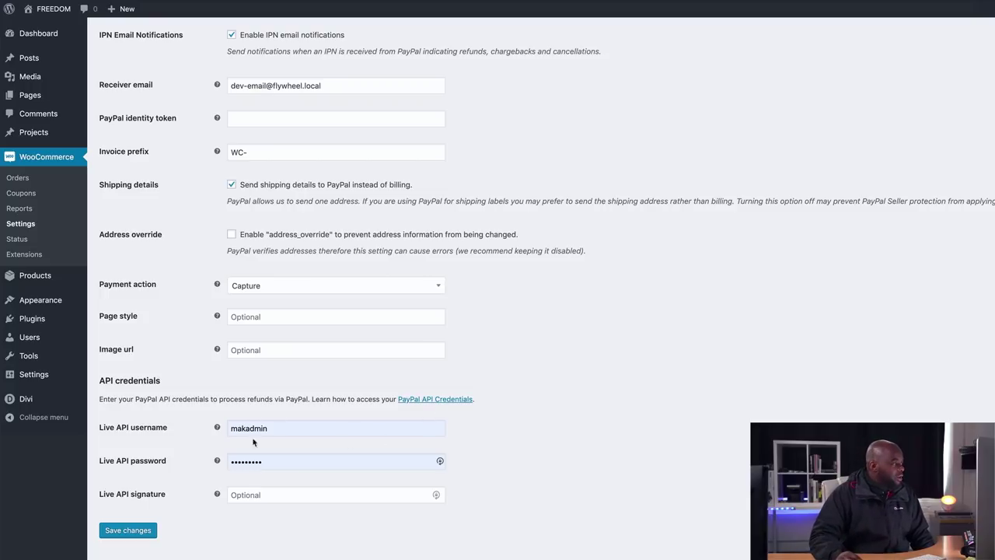
pyautogui.click(145, 527)
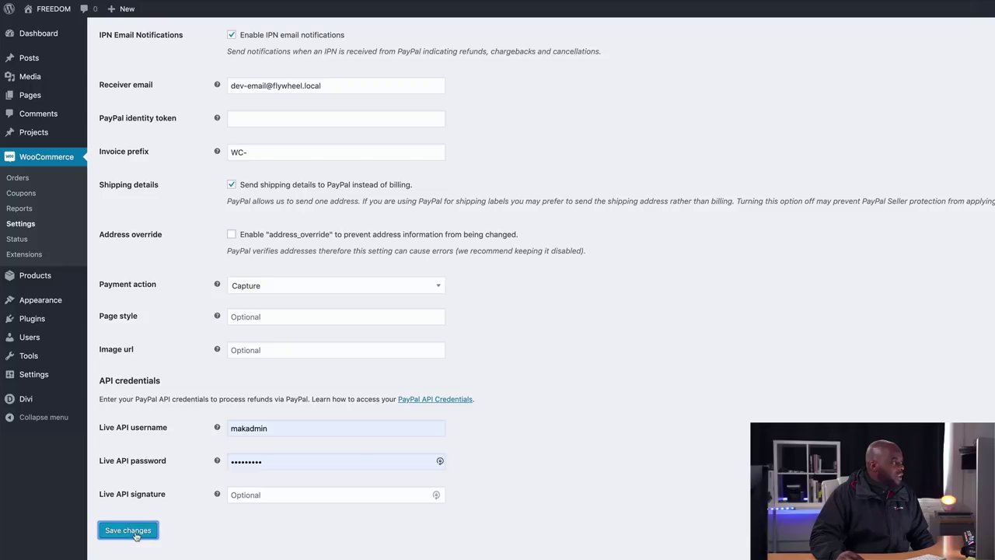
# Review the WooCommerce Accounts & Privacy, Emails and Advanced settings, including the privacy page choices and email notifications.
pyautogui.click(346, 45)
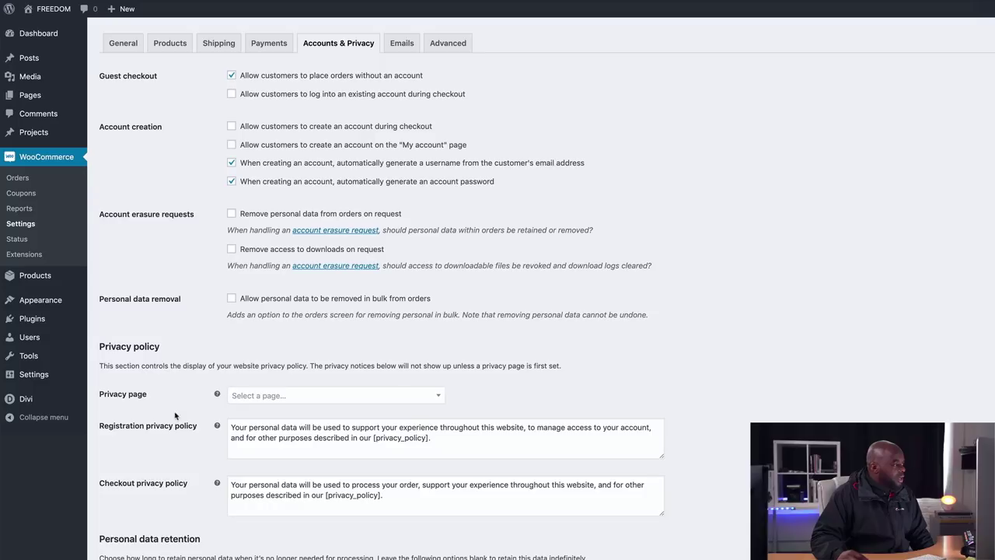
pyautogui.click(278, 399)
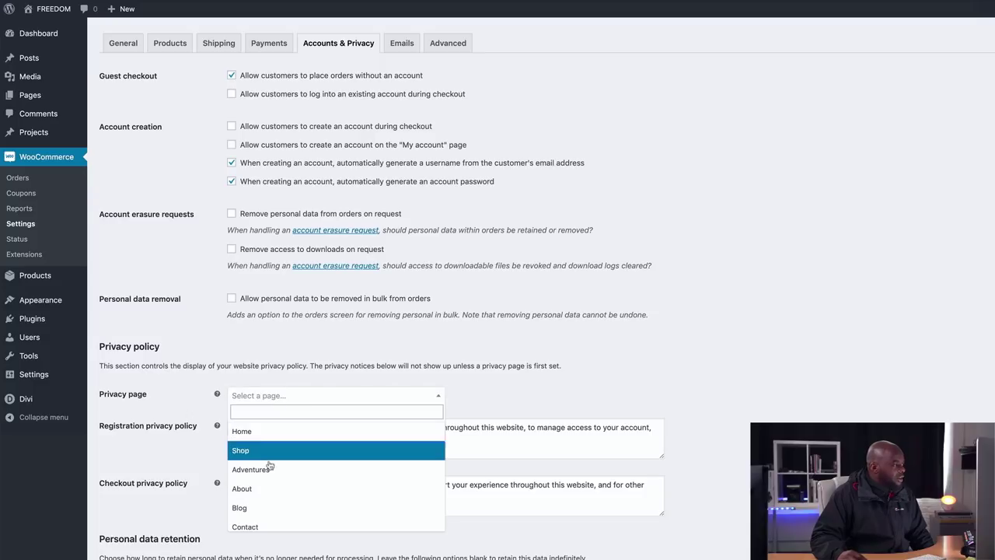
pyautogui.click(194, 412)
pyautogui.scroll(-5, 194, 412)
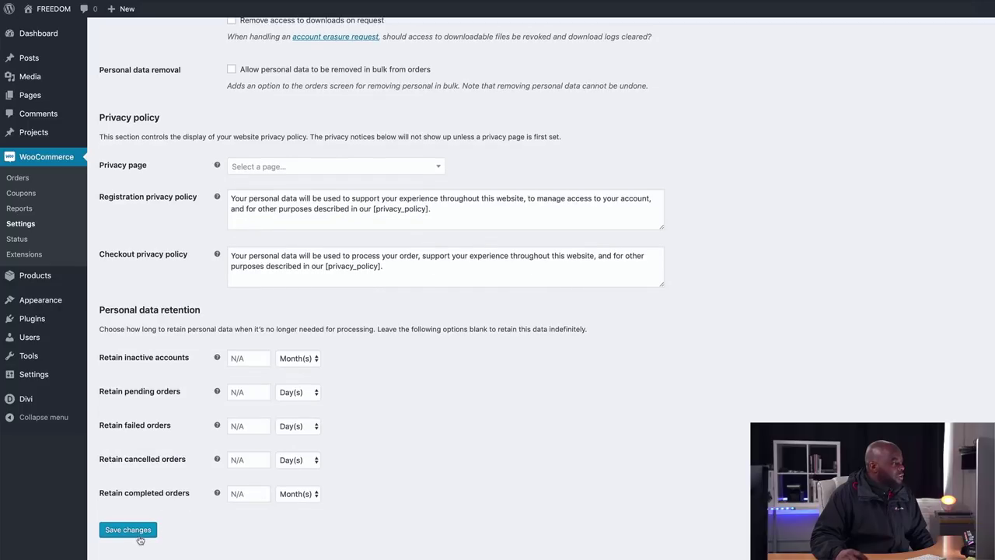
pyautogui.scroll(5, 567, 374)
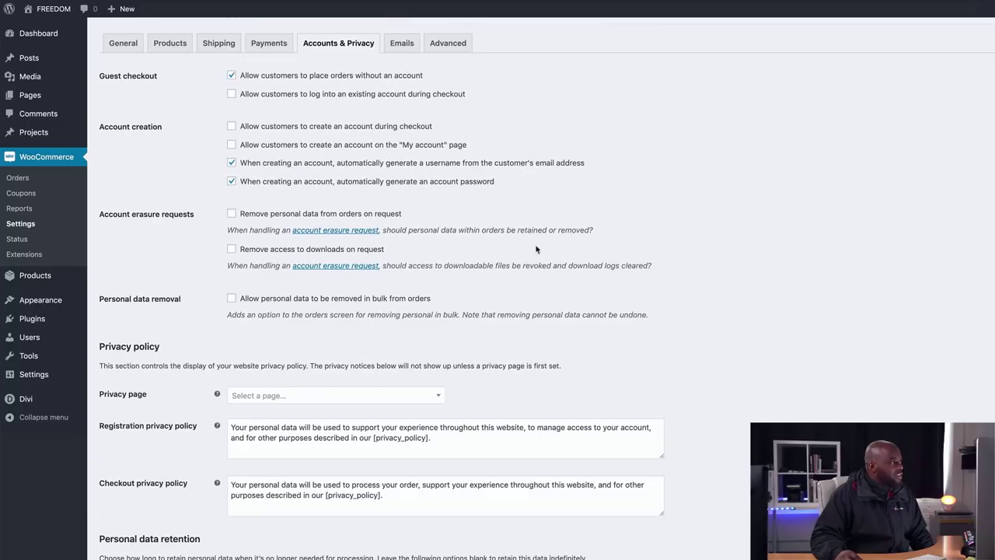
pyautogui.click(404, 45)
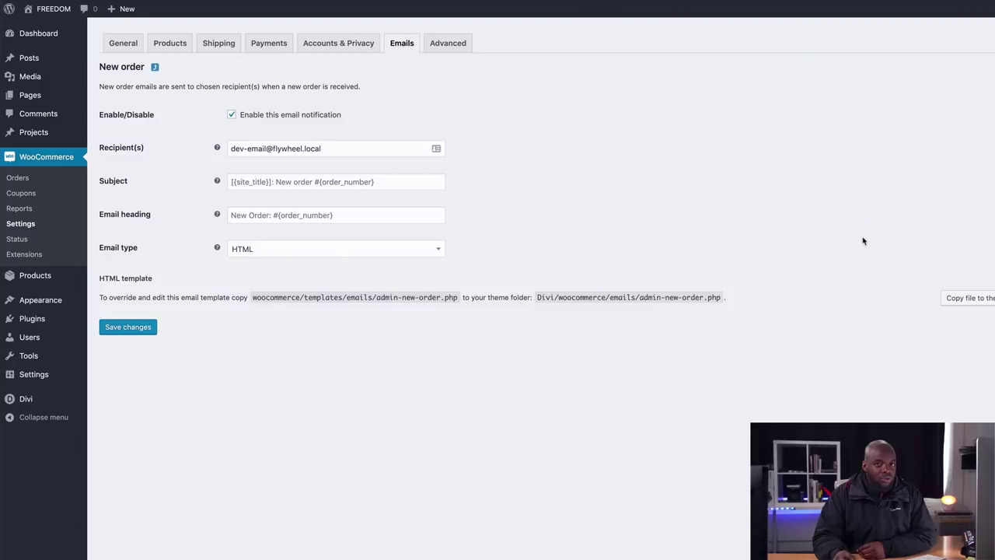
pyautogui.click(402, 48)
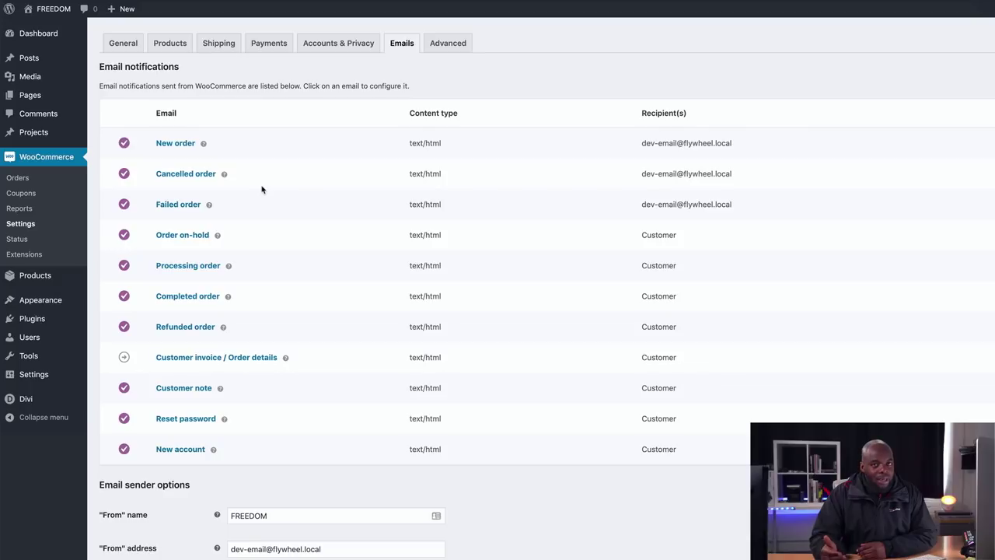
pyautogui.click(455, 47)
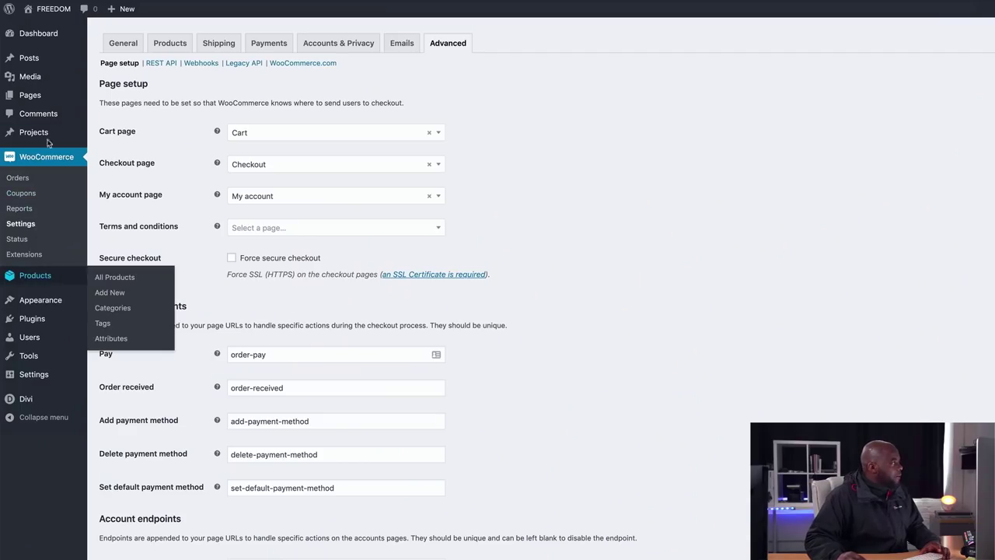
# Upload the five JPEGs from black-friday-fashion-friends-1345082.jpg through air-jordan-design-footwear-1598505.jpg in Downloads to the media library.
pyautogui.moveTo(39, 80)
pyautogui.click(106, 80)
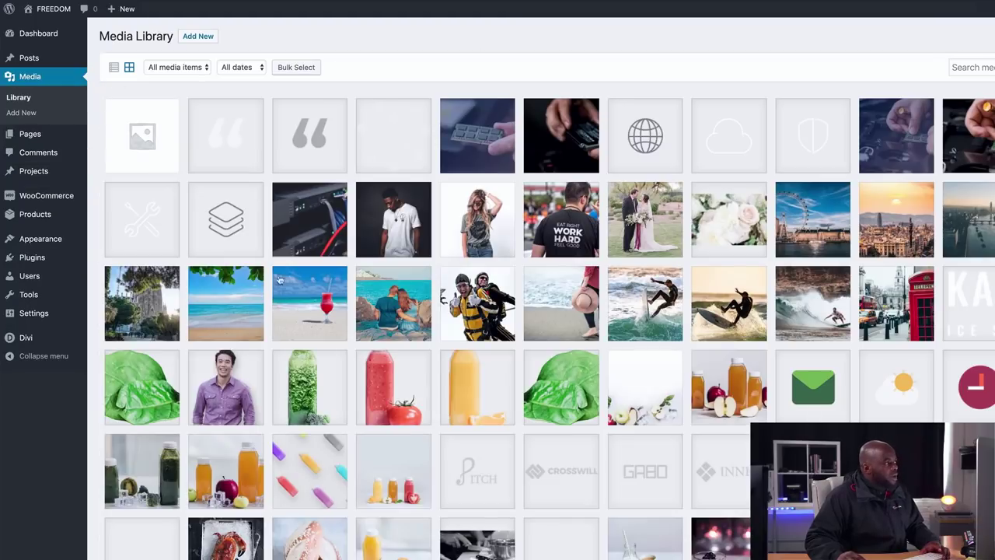
pyautogui.click(198, 37)
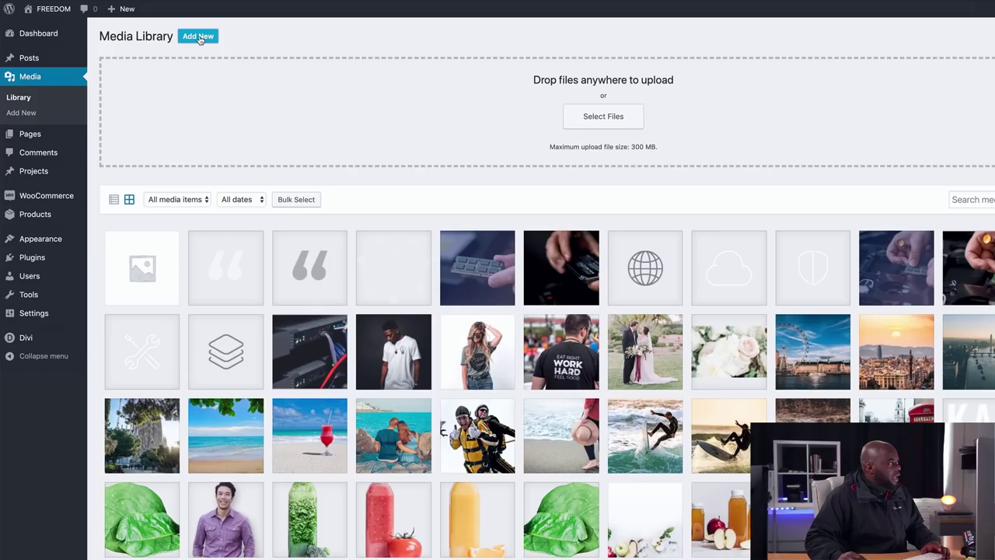
pyautogui.click(603, 117)
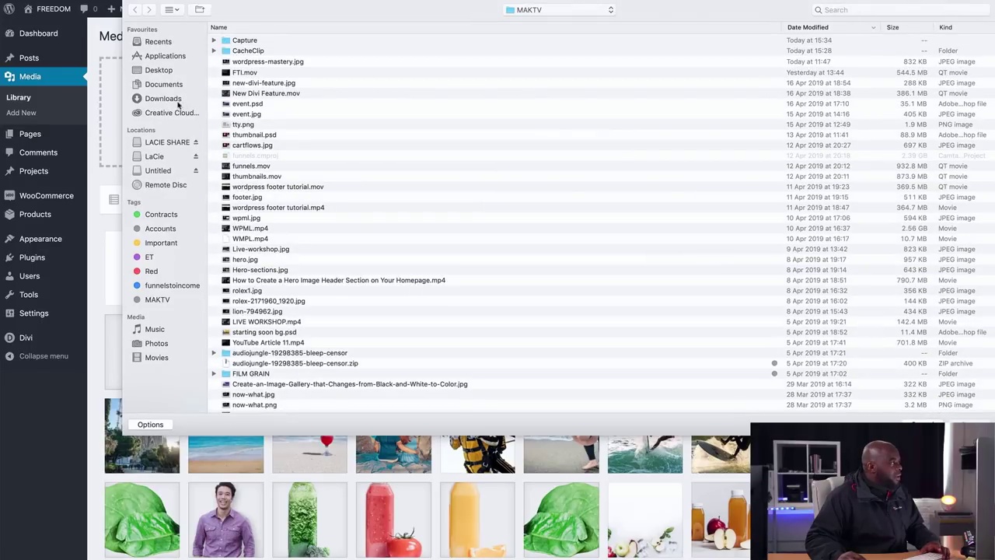
pyautogui.click(179, 99)
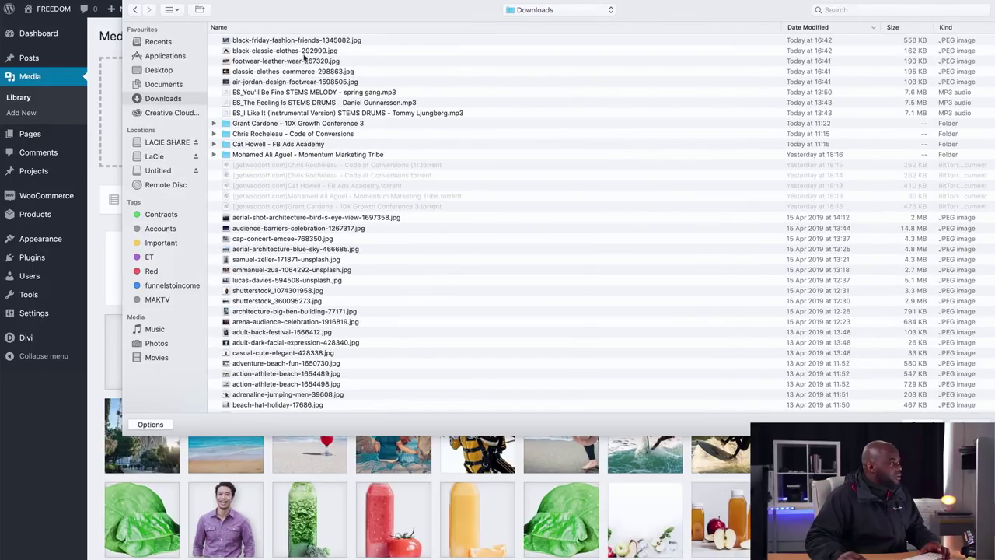
pyautogui.click(273, 40)
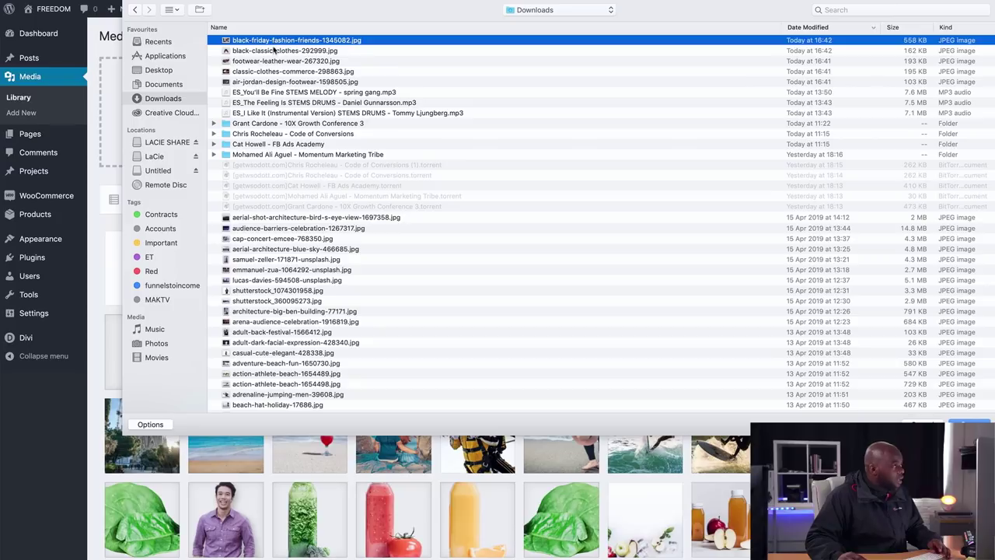
pyautogui.moveTo(273, 51); pyautogui.dragTo(271, 83)
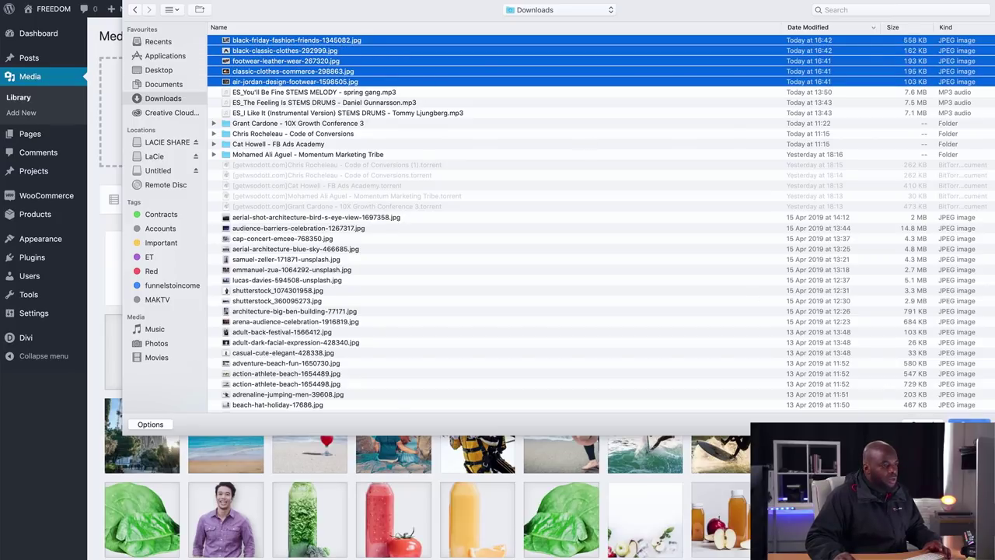
pyautogui.click(970, 424)
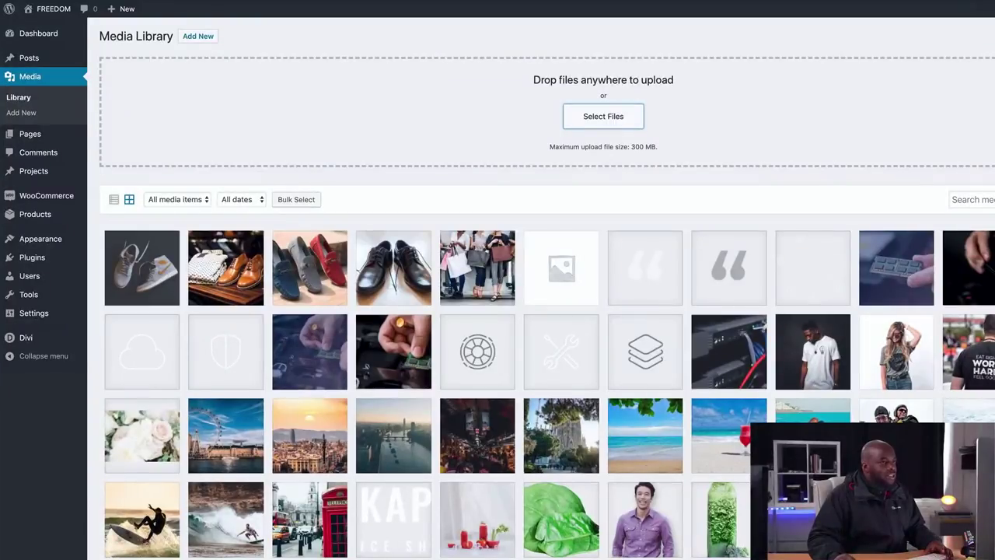
# Add a new WordPress page and begin its title with "My".
pyautogui.moveTo(50, 140)
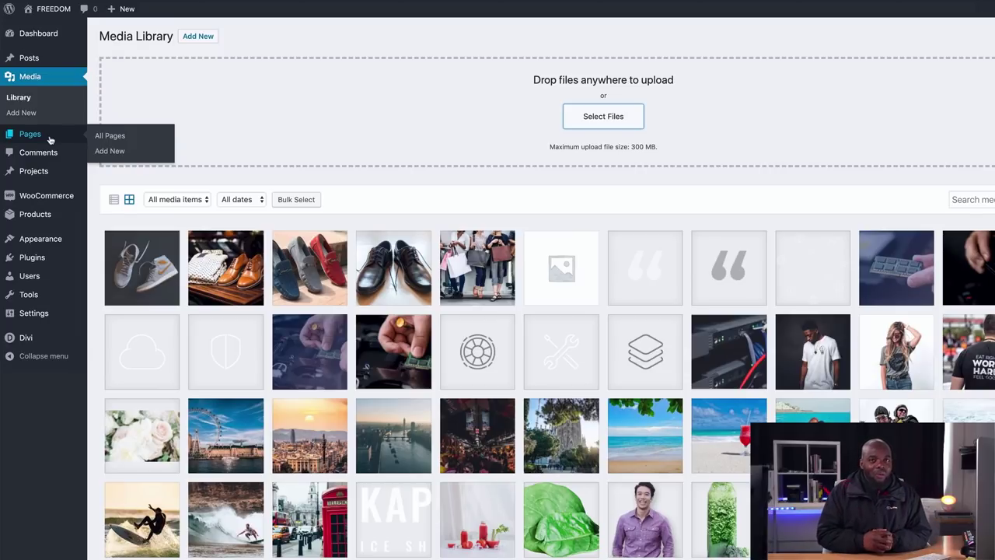
pyautogui.click(119, 152)
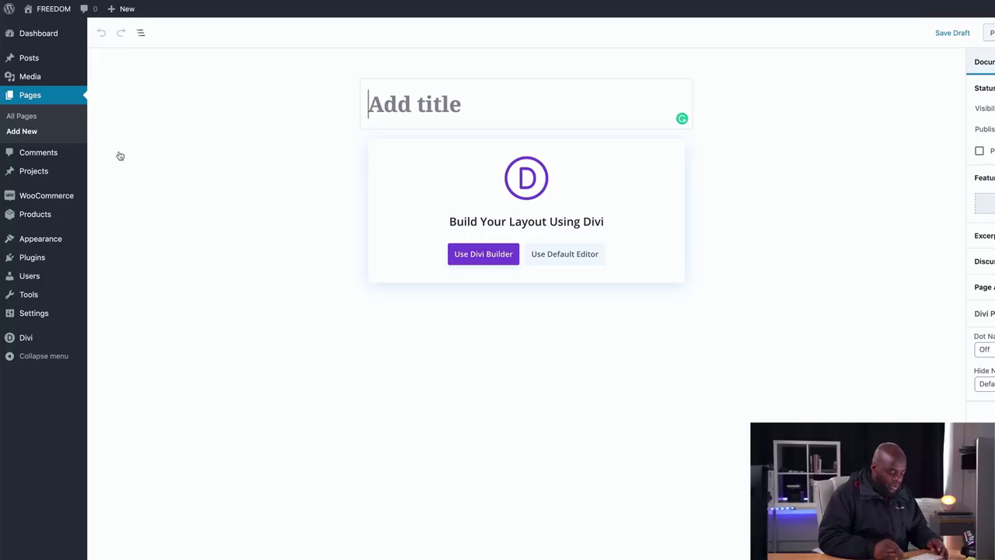
pyautogui.write('My')
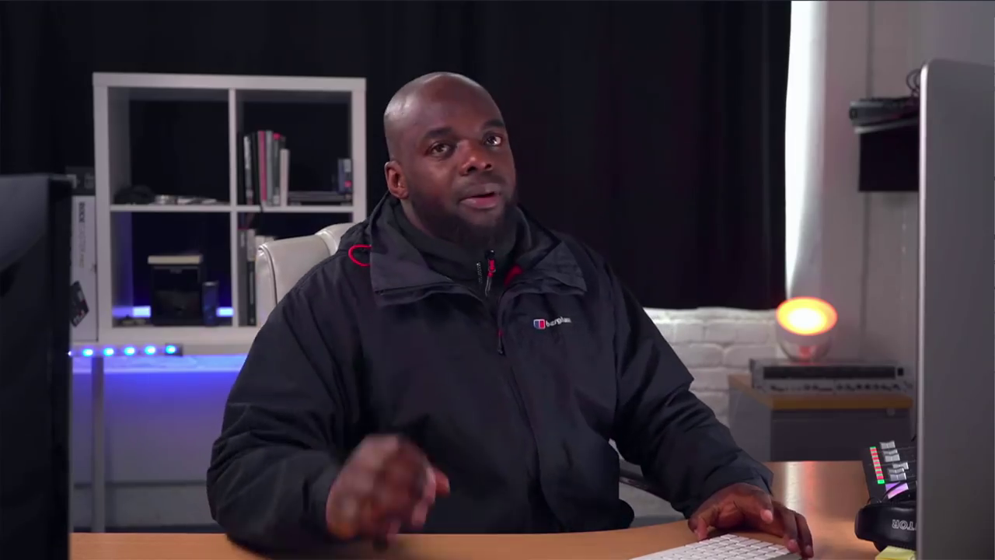
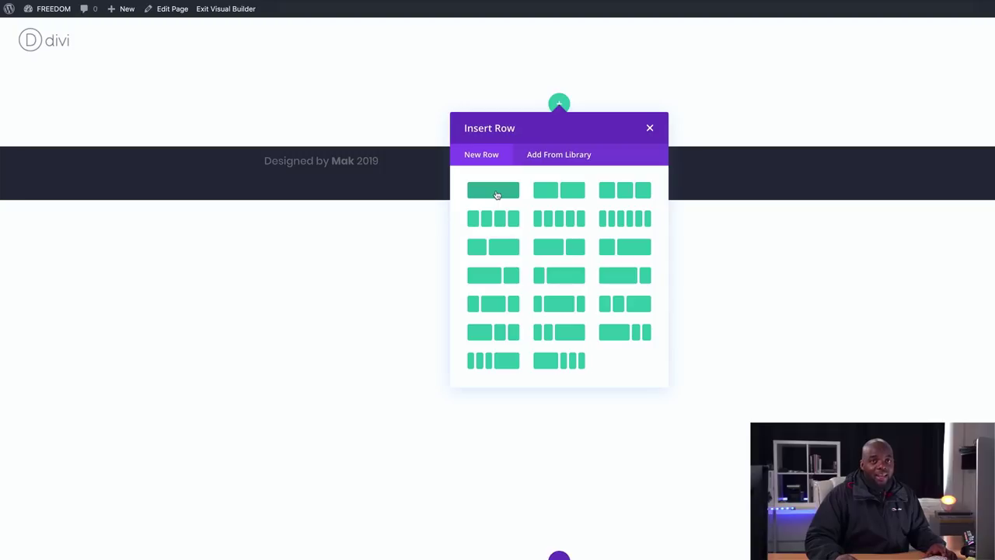
# Insert a single-column row in the empty section and add a Text module to it.
pyautogui.click(497, 195)
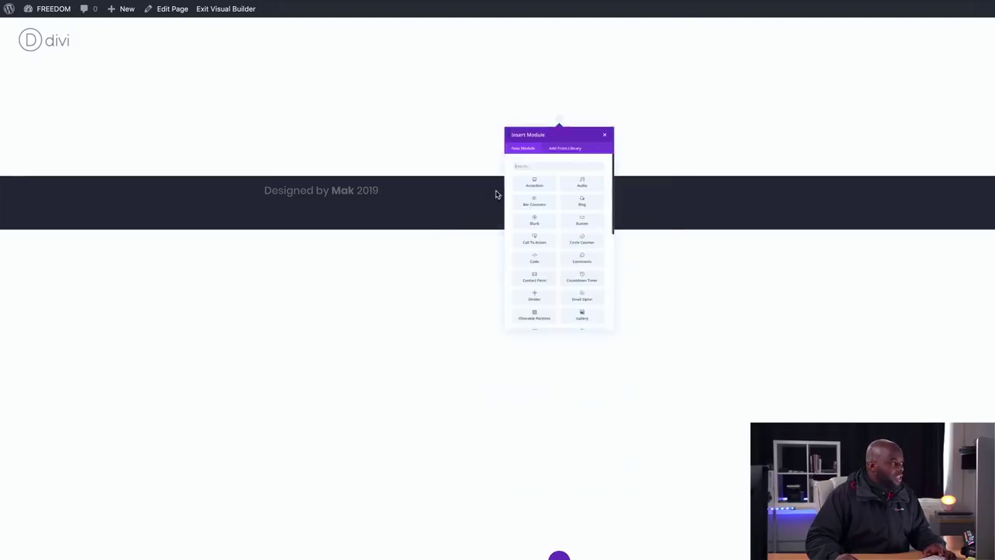
pyautogui.click(516, 205)
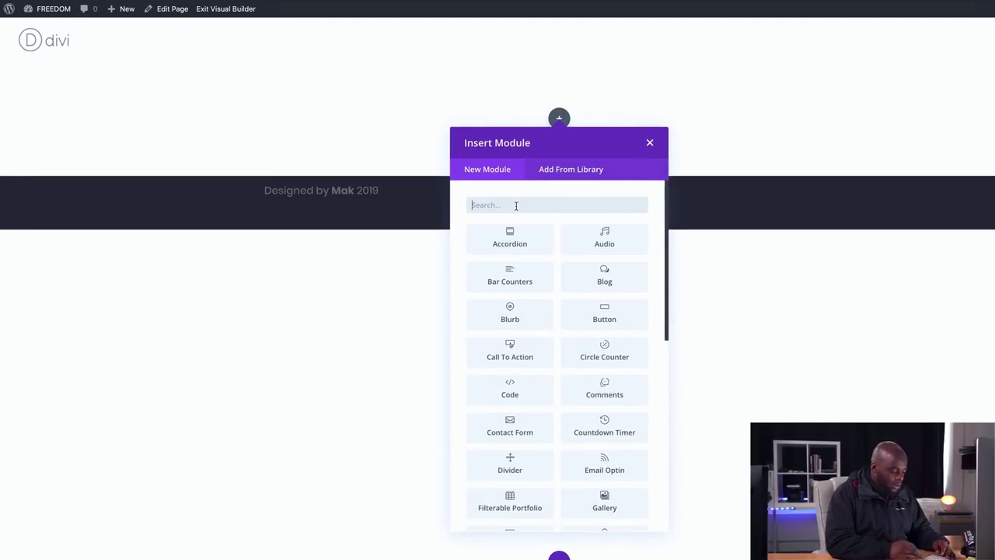
pyautogui.write('TEx')
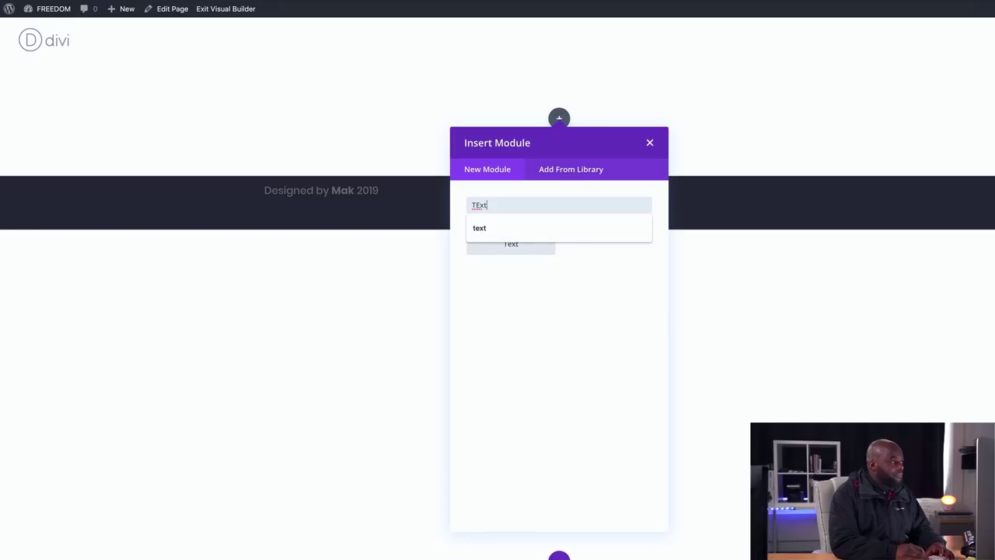
pyautogui.click(484, 230)
pyautogui.click(512, 242)
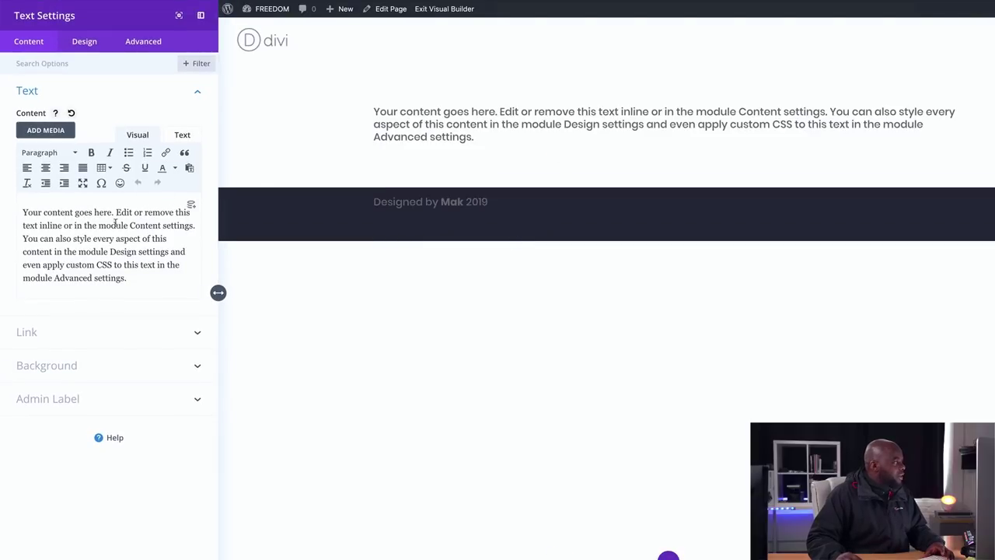
# Replace the Text module's placeholder content with "Lorem ipsum dolor sit amet" taken from the Lorem 2 generator website.
pyautogui.moveTo(56, 223); pyautogui.dragTo(155, 287)
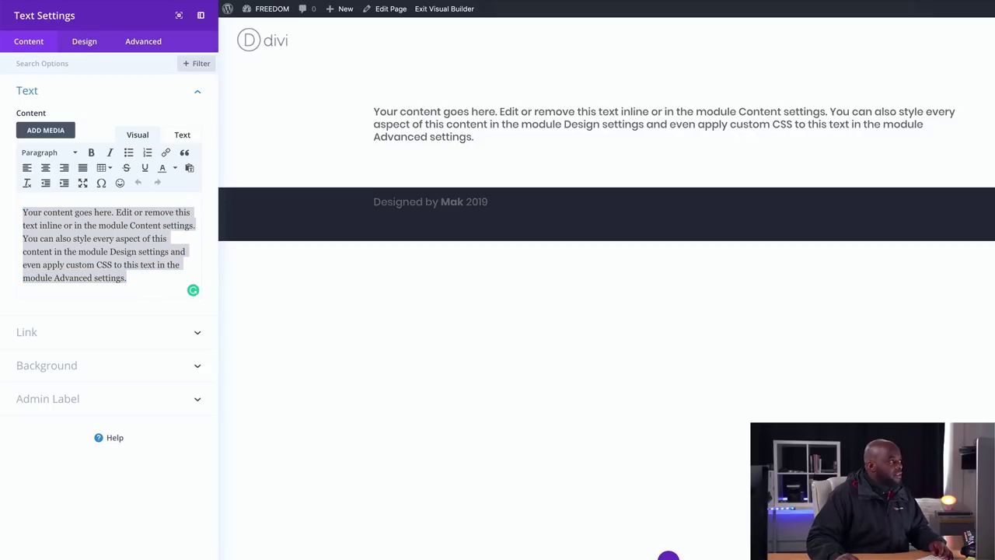
pyautogui.press('super+t')
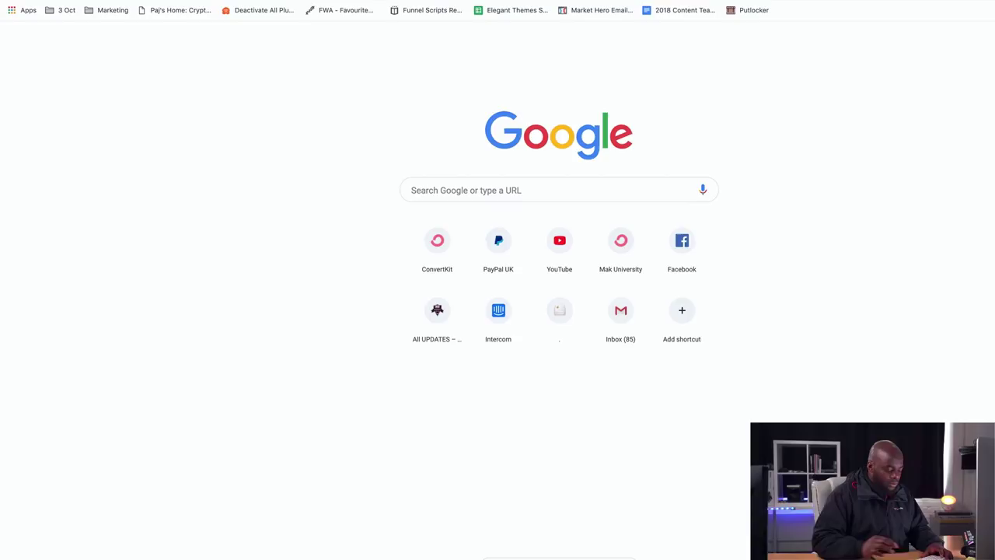
pyautogui.write('lo')
pyautogui.press('Return')
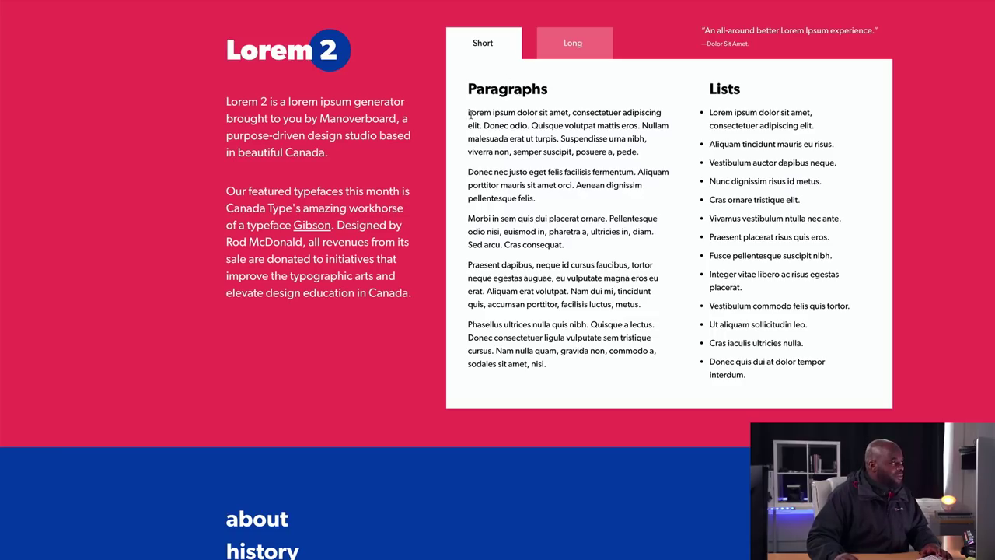
pyautogui.moveTo(489, 114); pyautogui.dragTo(561, 116)
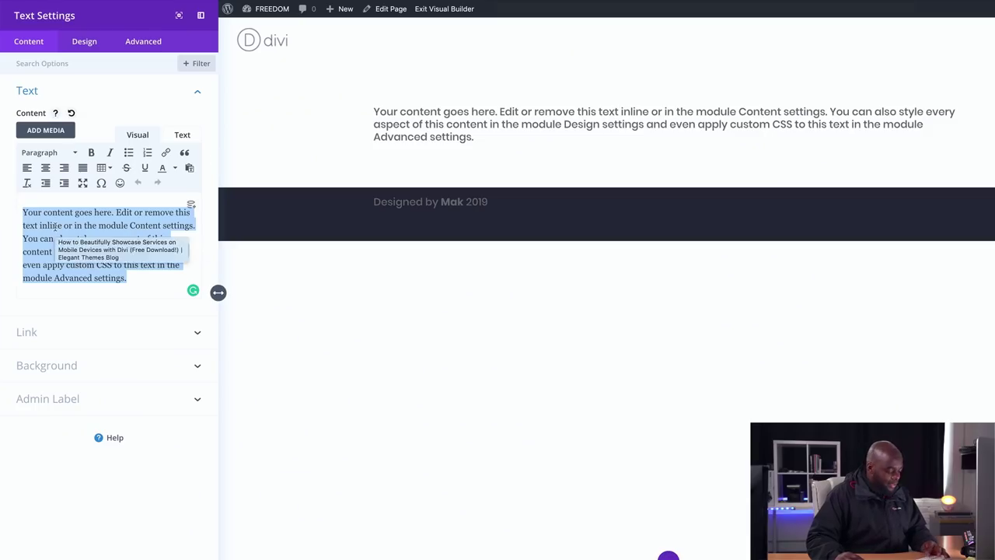
pyautogui.write('Lorem ipsum dolor sit amet')
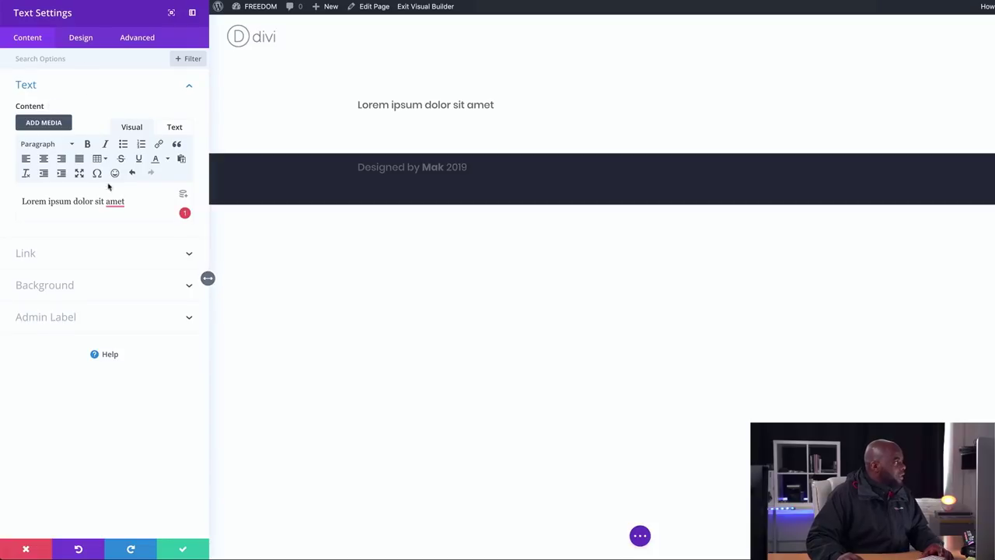
# Format the "Lorem ipsum dolor sit amet" line as Heading 1.
pyautogui.moveTo(131, 202); pyautogui.dragTo(22, 201)
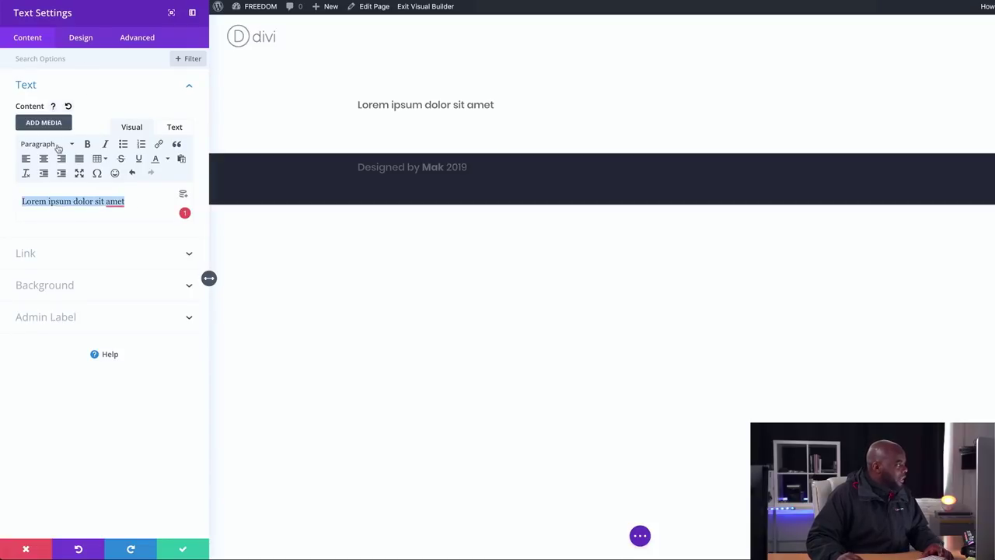
pyautogui.click(59, 147)
pyautogui.click(70, 192)
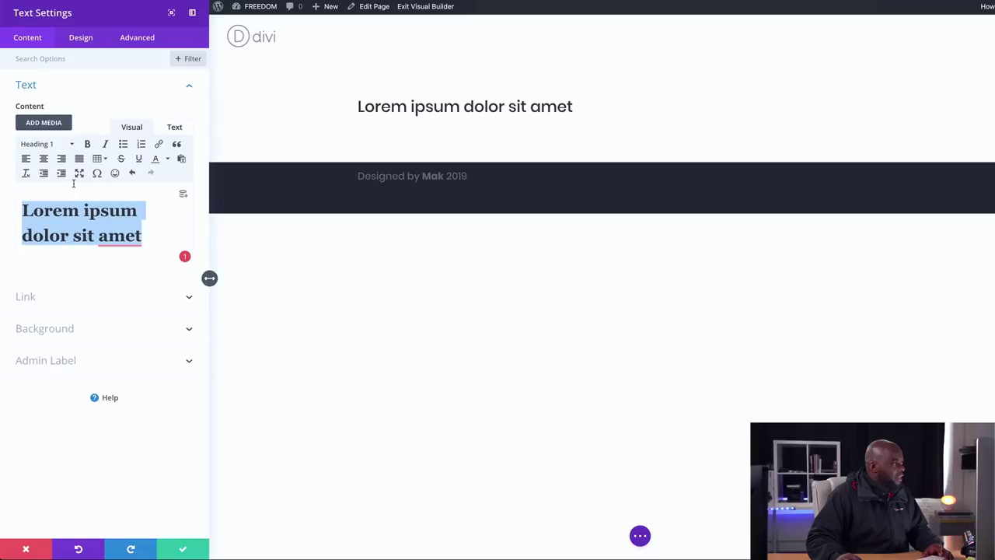
# Set the module's H1 heading font to Poppins with a Bold weight.
pyautogui.click(82, 40)
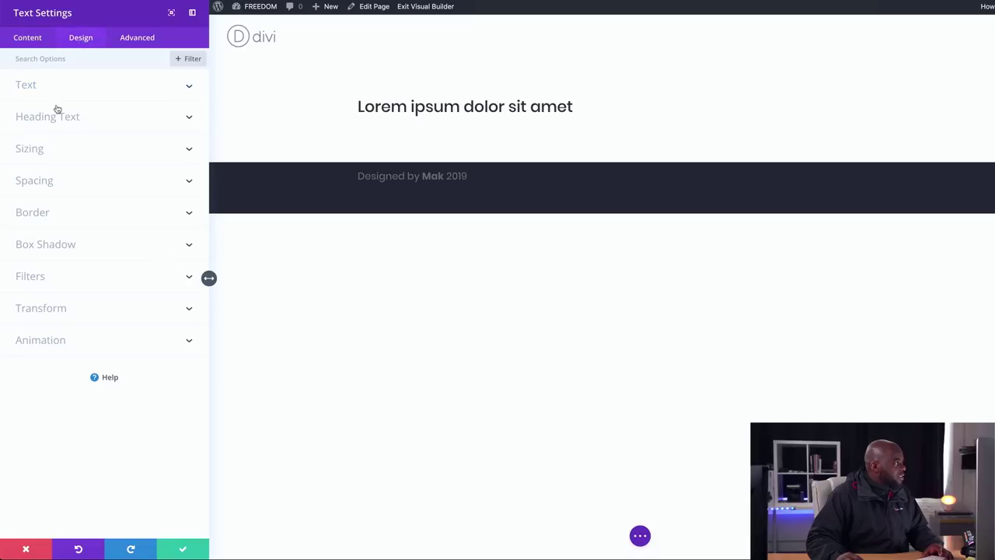
pyautogui.click(57, 118)
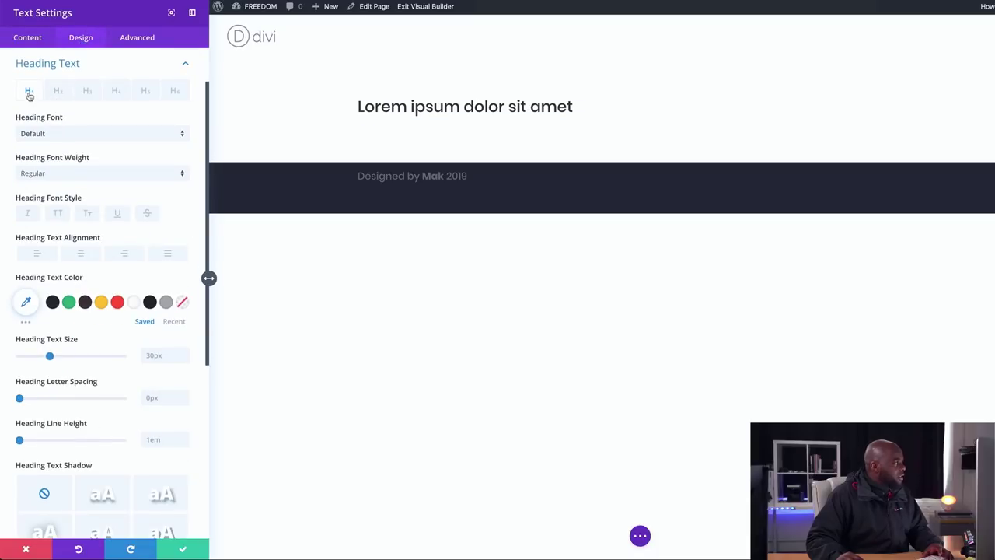
pyautogui.click(42, 135)
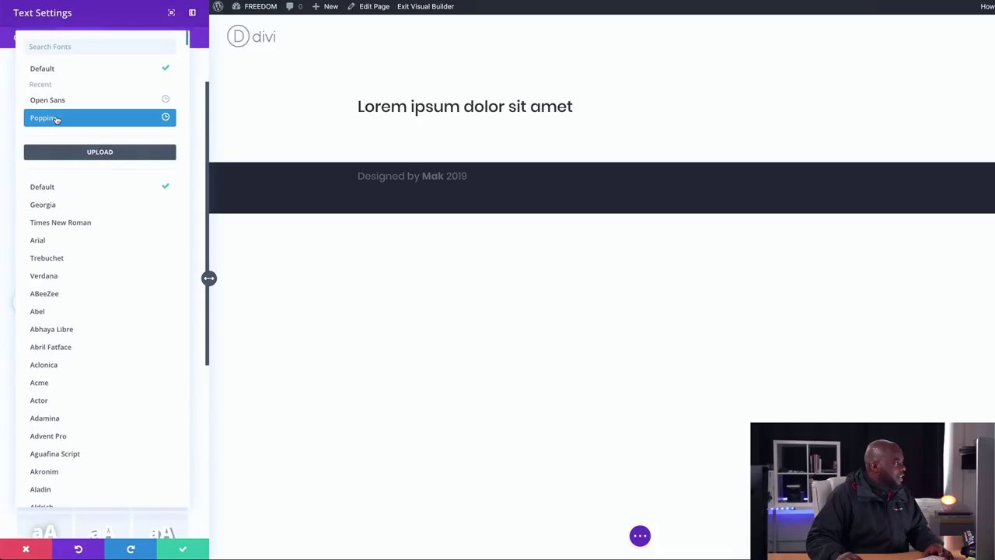
pyautogui.click(56, 117)
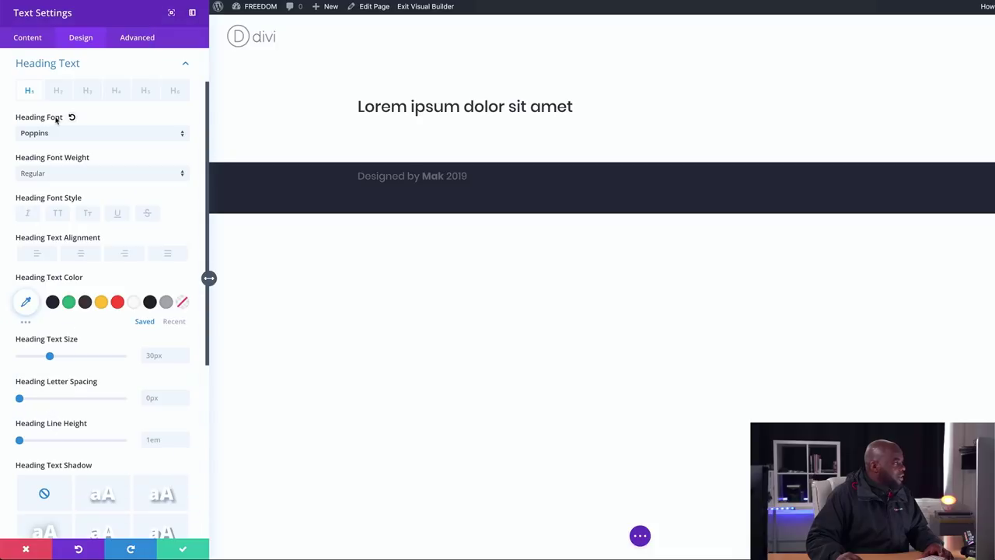
pyautogui.click(79, 177)
pyautogui.click(78, 291)
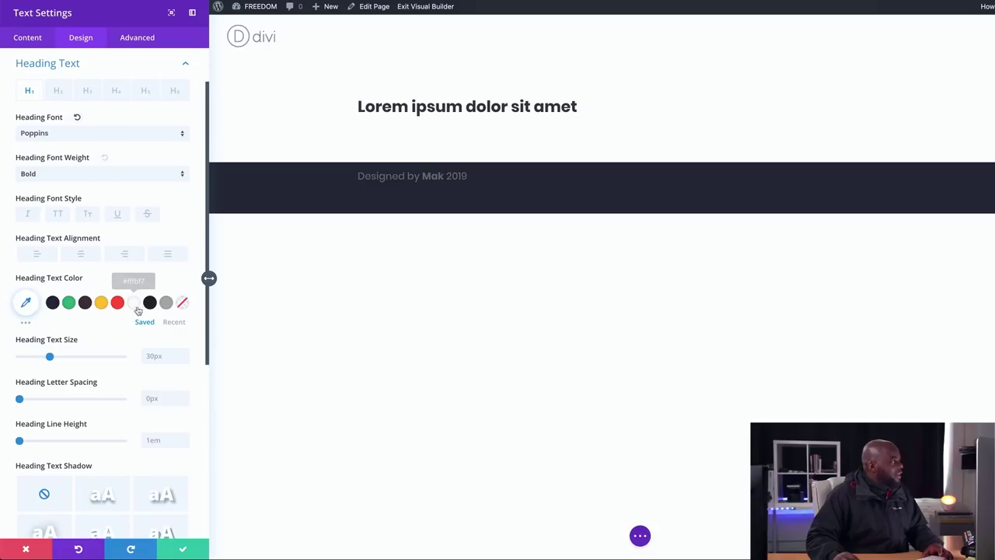
# Set the heading text size to 40px and preview it at tablet and phone widths before returning to desktop.
pyautogui.scroll(-2, 110, 339)
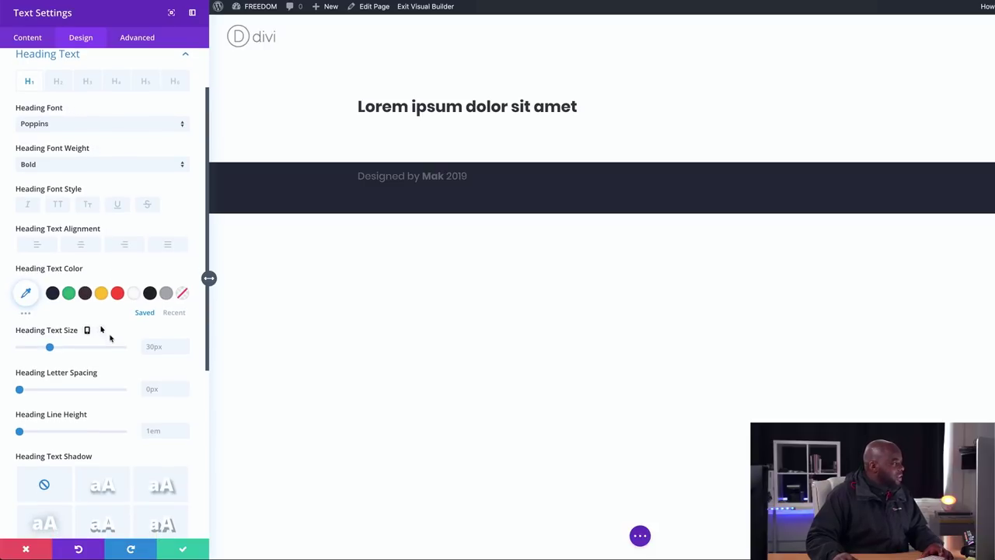
pyautogui.scroll(-1, 110, 338)
pyautogui.scroll(-4, 106, 327)
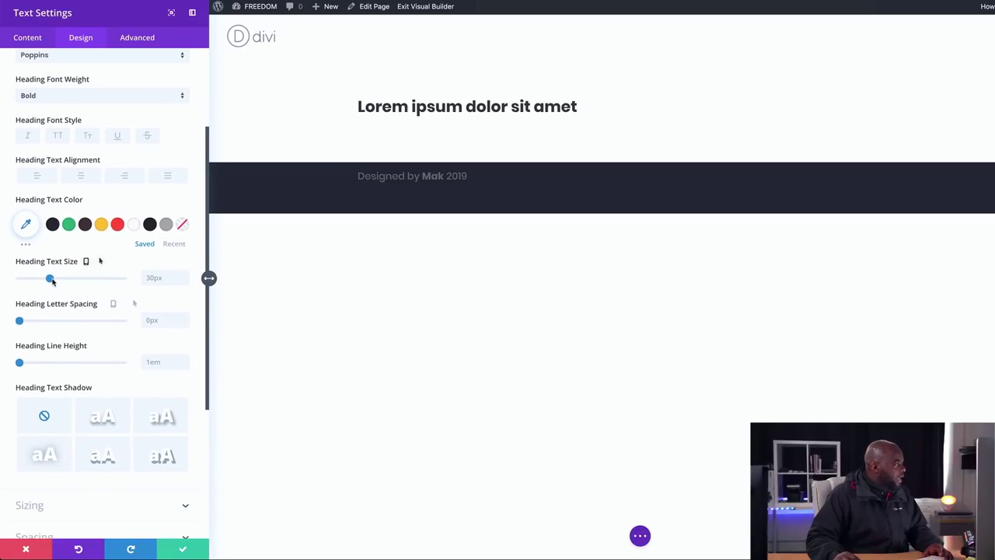
pyautogui.moveTo(51, 281); pyautogui.dragTo(60, 280)
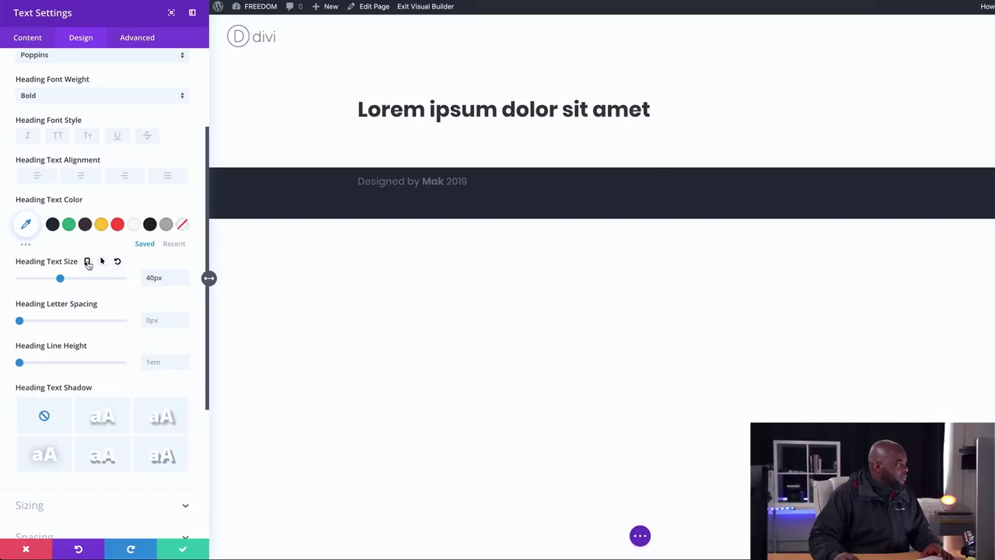
pyautogui.click(88, 262)
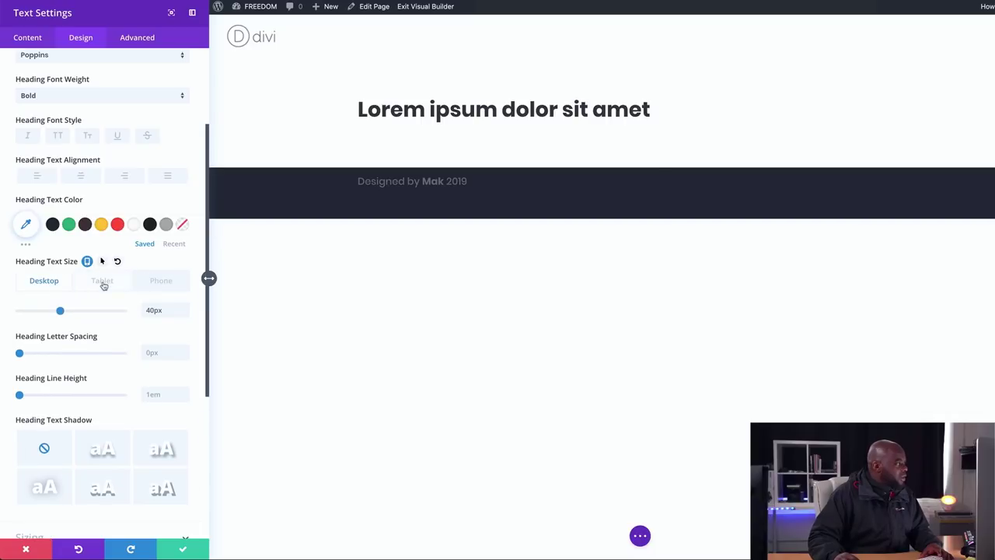
pyautogui.click(103, 281)
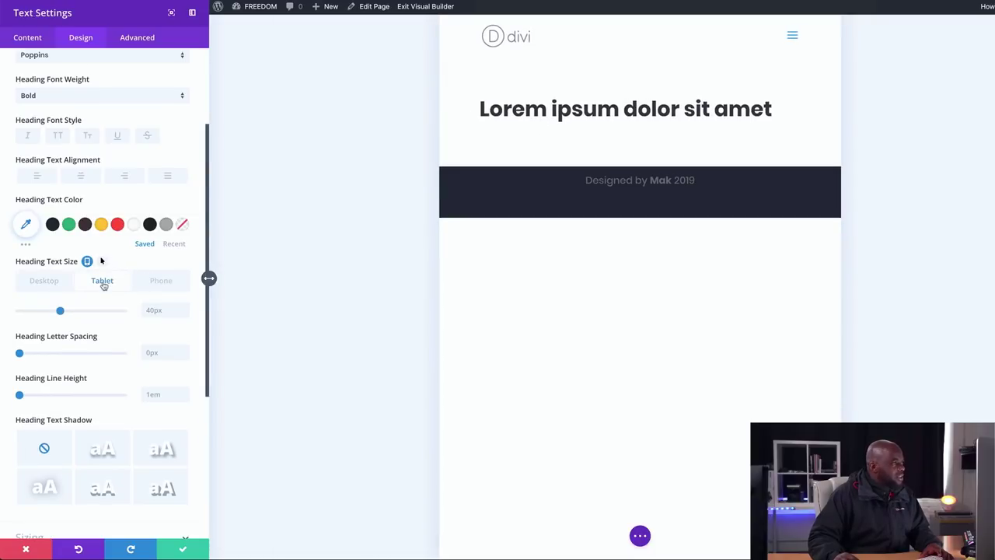
pyautogui.click(156, 284)
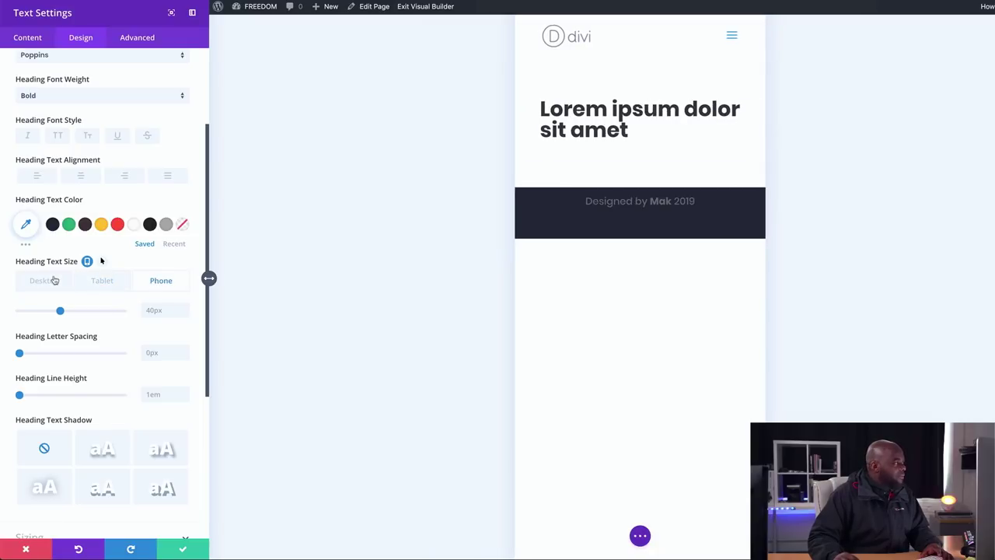
pyautogui.click(55, 280)
# Apply the uppercase font style to the heading and save the Text module's settings.
pyautogui.scroll(-1, 101, 305)
pyautogui.scroll(-3, 100, 305)
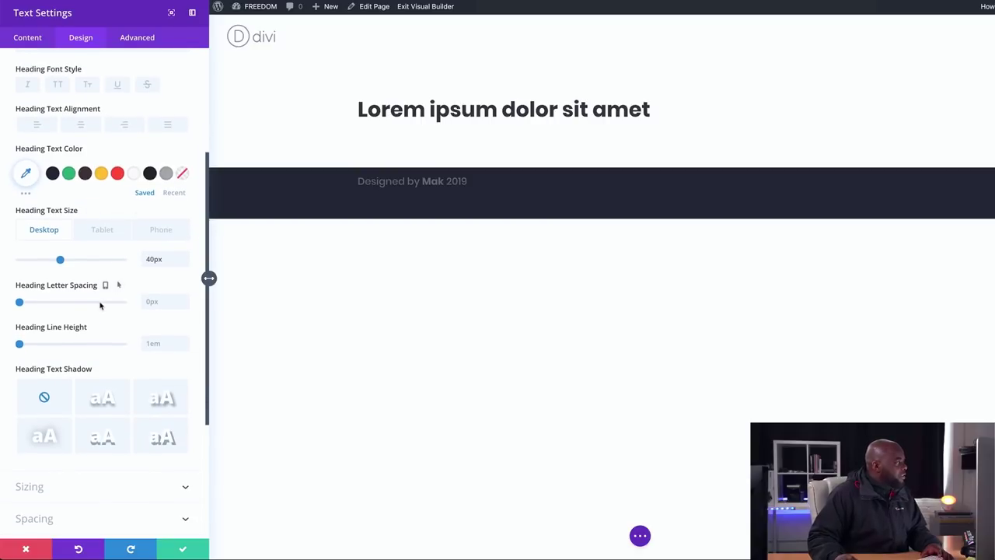
pyautogui.scroll(-5, 101, 305)
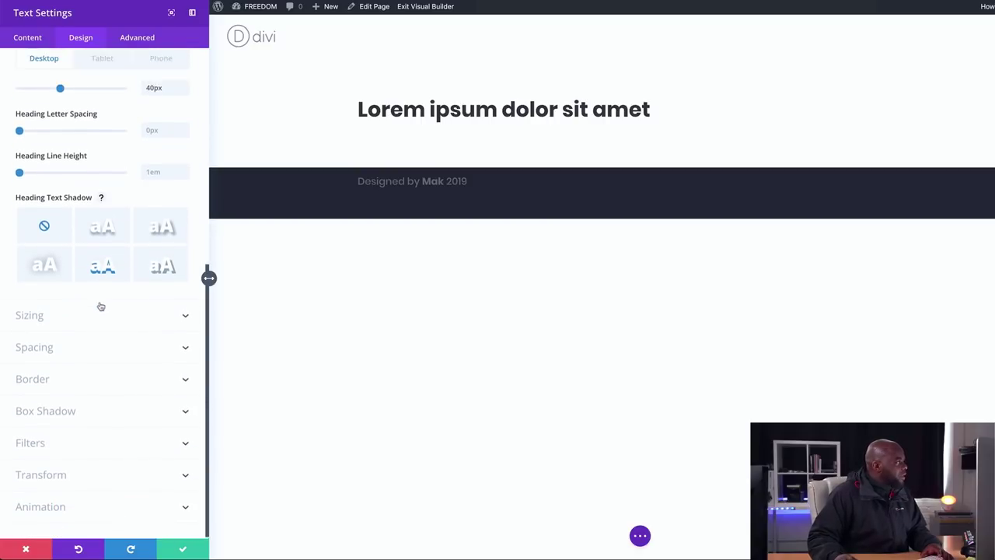
pyautogui.scroll(6, 100, 306)
pyautogui.click(58, 146)
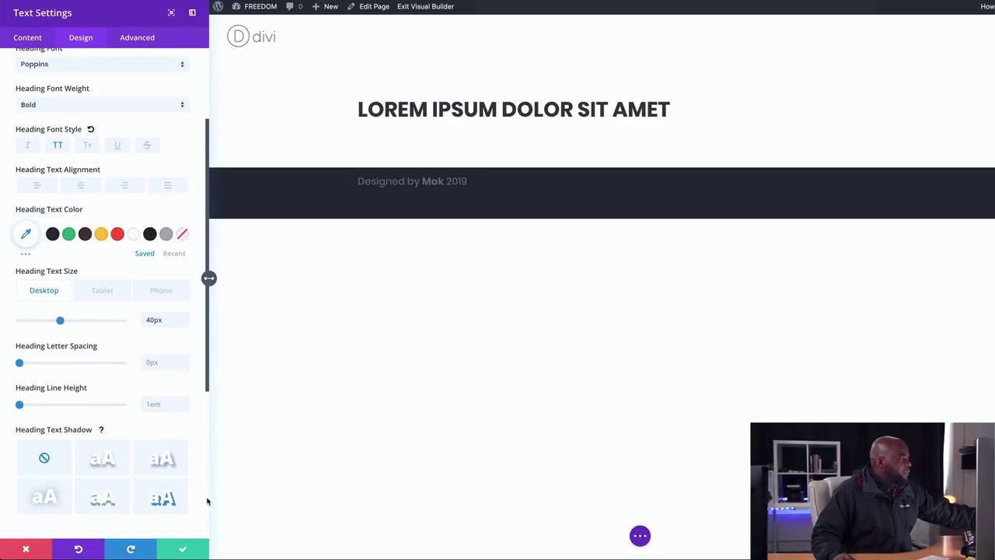
pyautogui.click(182, 548)
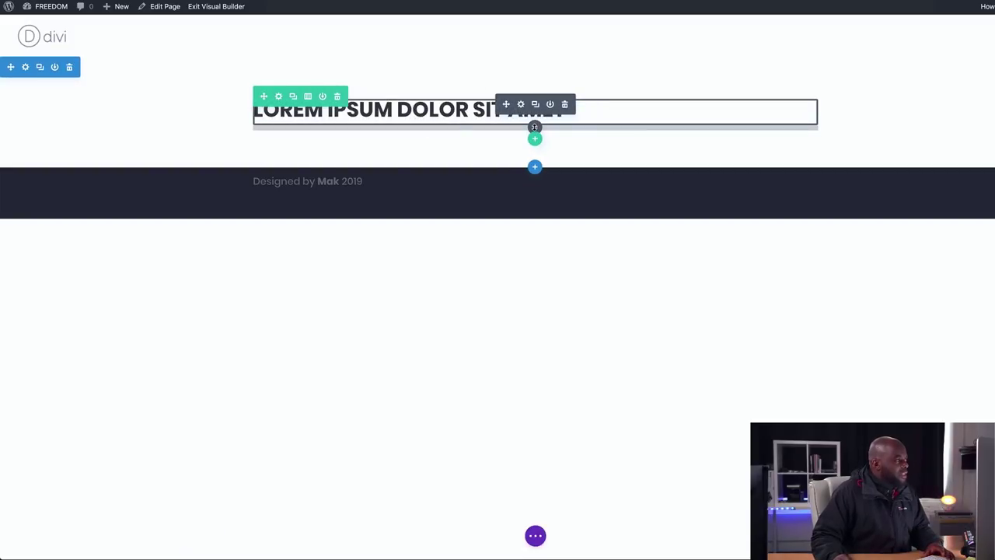
# Insert a second Text module directly below the uppercase heading using Divi's quick actions search for "text".
pyautogui.moveTo(534, 127); pyautogui.dragTo(534, 125)
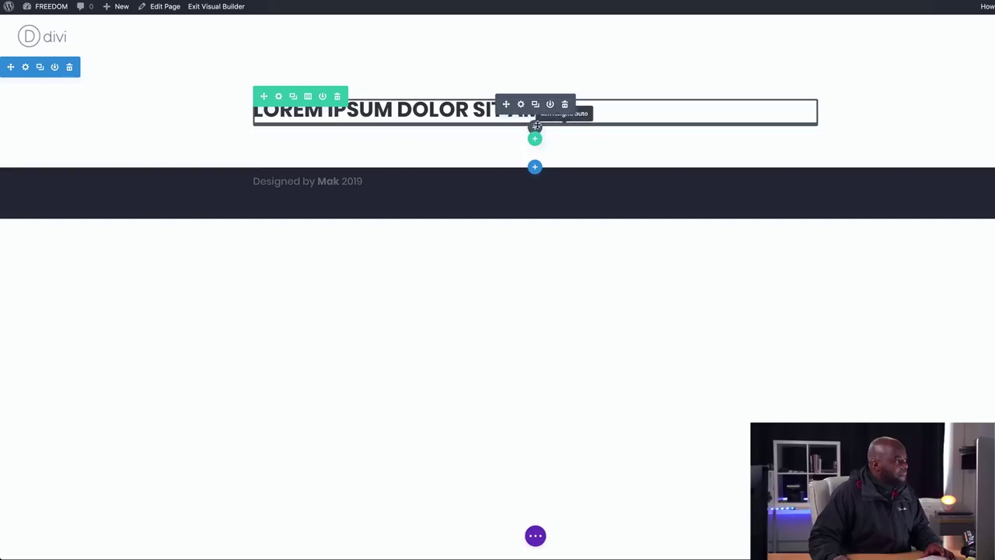
pyautogui.click(521, 104)
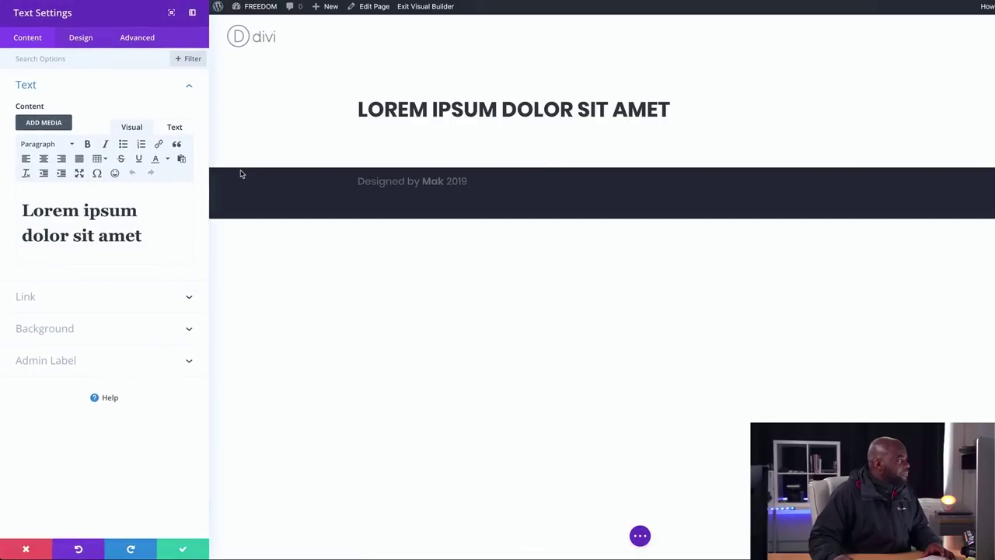
pyautogui.hotkey('ctrl', 'space')
pyautogui.write('text')
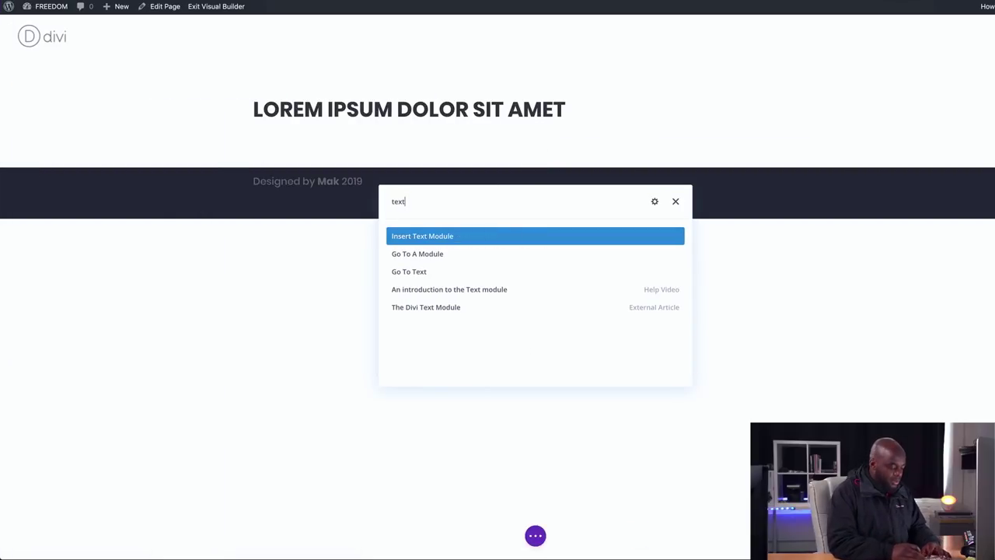
pyautogui.click(437, 243)
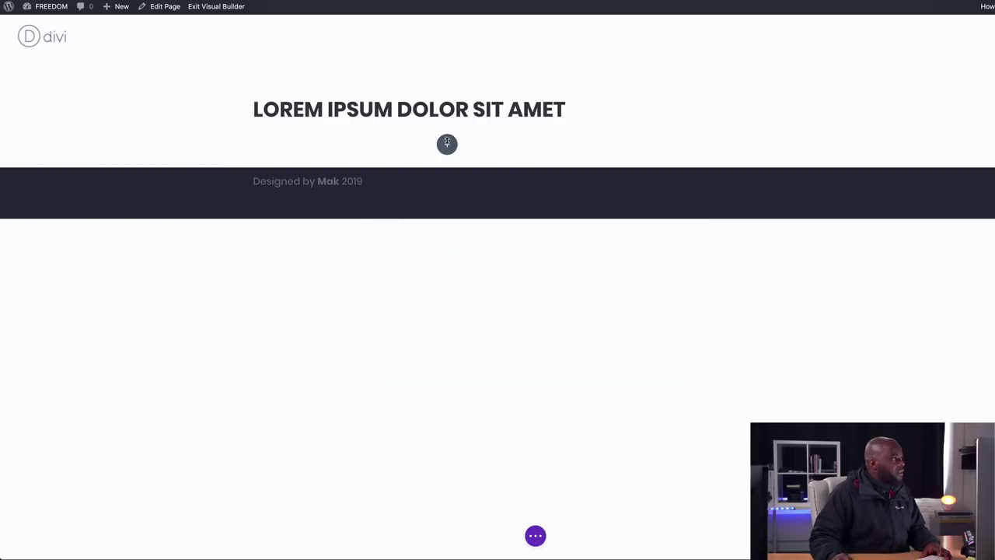
pyautogui.click(441, 119)
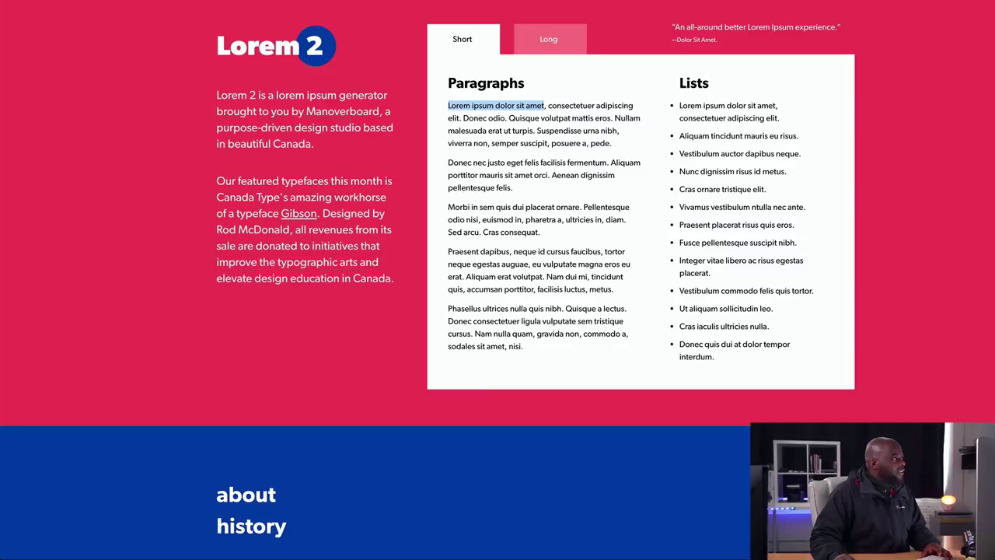
# Replace the new module's placeholder content with the first short paragraph copied from the Lorem 2 website.
pyautogui.click(446, 115)
pyautogui.moveTo(449, 105); pyautogui.dragTo(611, 142)
pyautogui.hotkey('ctrl', 'c')
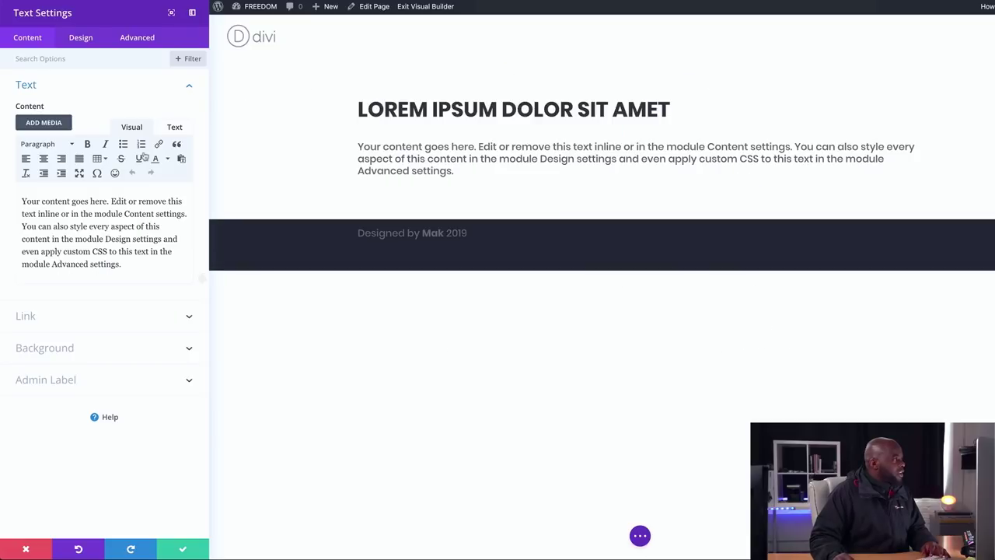
pyautogui.moveTo(21, 198); pyautogui.dragTo(142, 262)
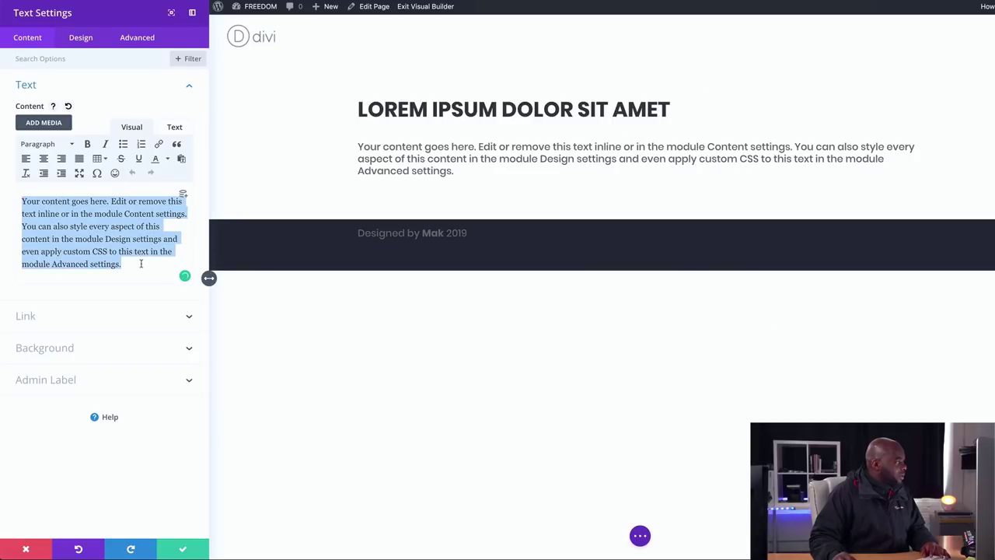
pyautogui.hotkey('ctrl', 'v')
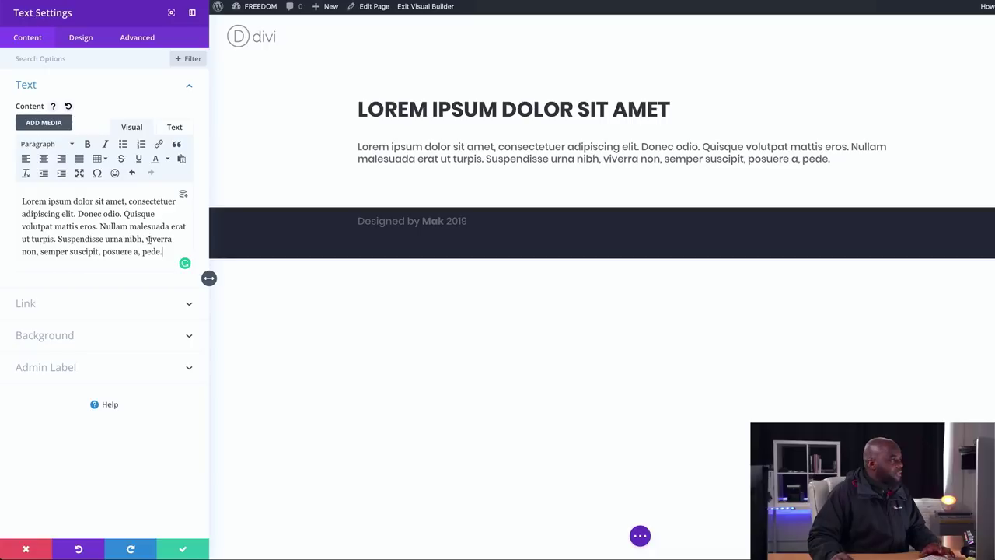
# Centre the intro paragraph's text orientation in the Text module's design settings and save the module.
pyautogui.click(85, 39)
pyautogui.click(43, 87)
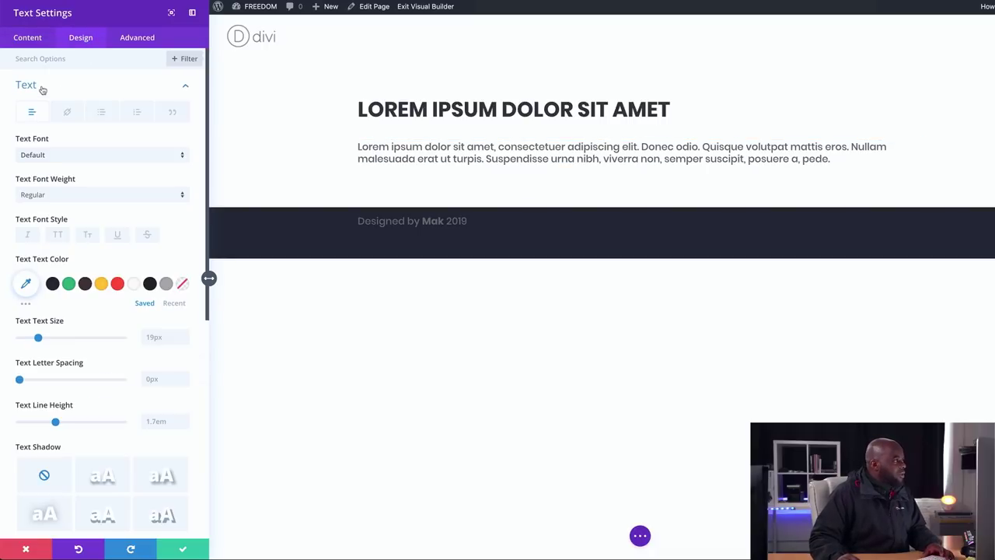
pyautogui.scroll(-5, 90, 249)
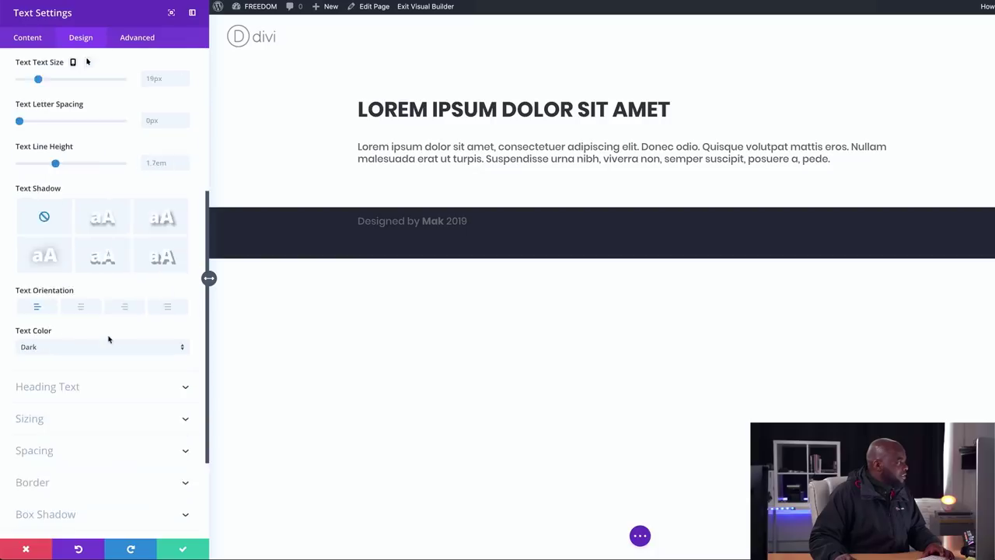
pyautogui.click(82, 172)
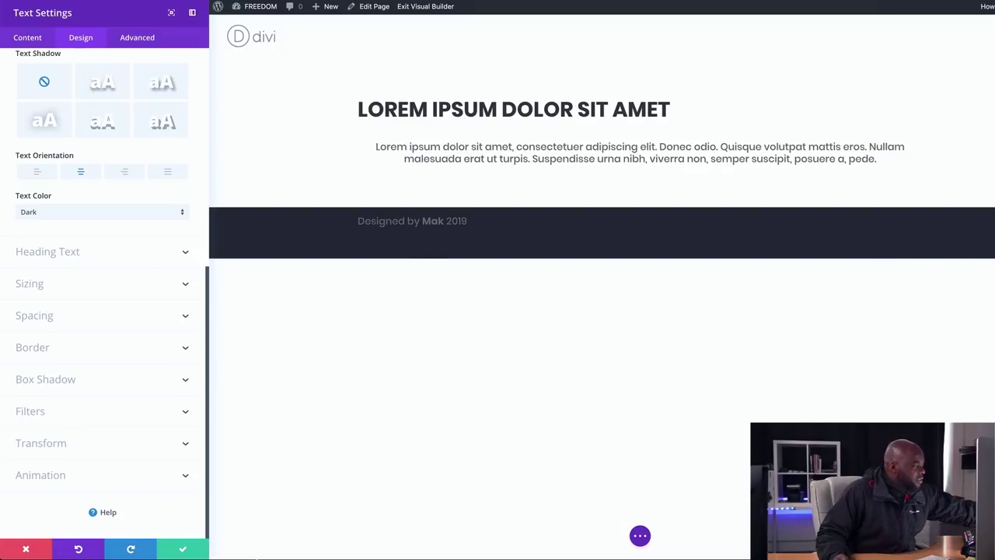
pyautogui.click(185, 548)
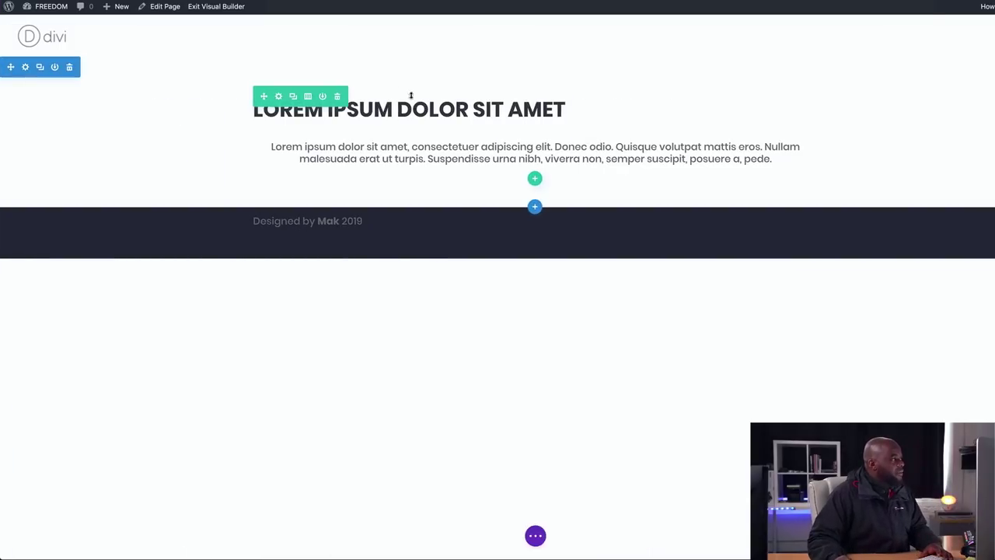
# Centre the "Lorem ipsum dolor sit amet" heading within its Text module and save the change.
pyautogui.click(519, 105)
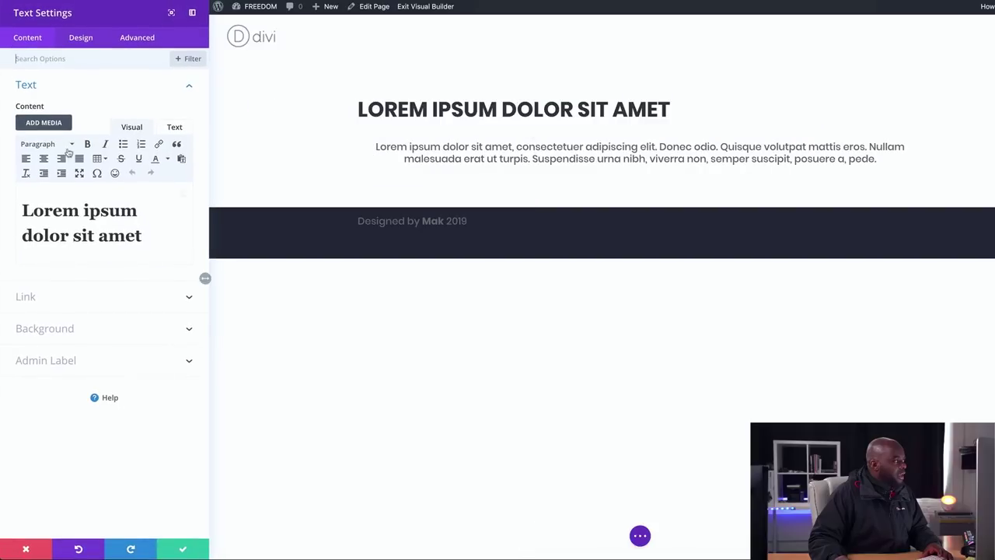
pyautogui.click(44, 160)
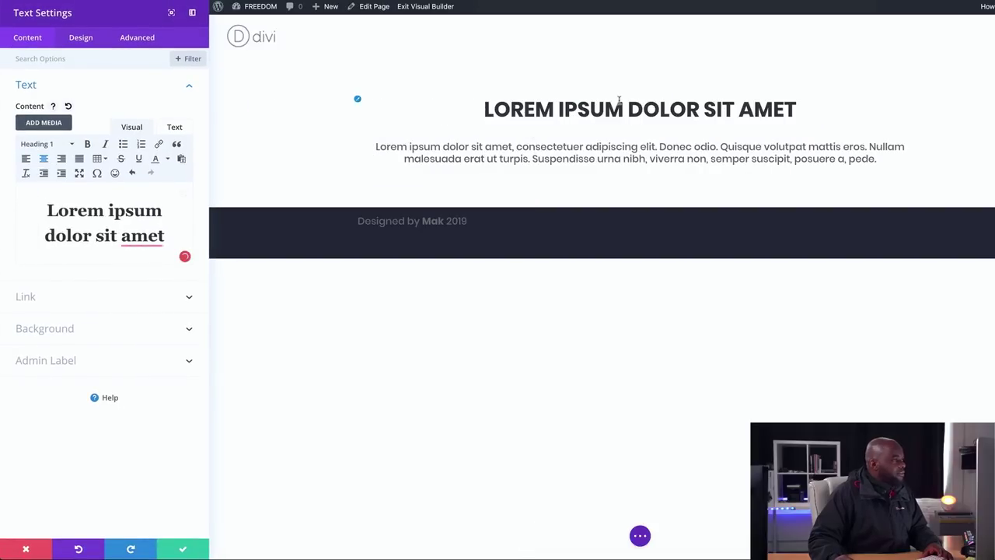
pyautogui.click(184, 550)
# Insert a Button module directly below the intro paragraph and set its text to START SHOPPING.
pyautogui.moveTo(536, 169)
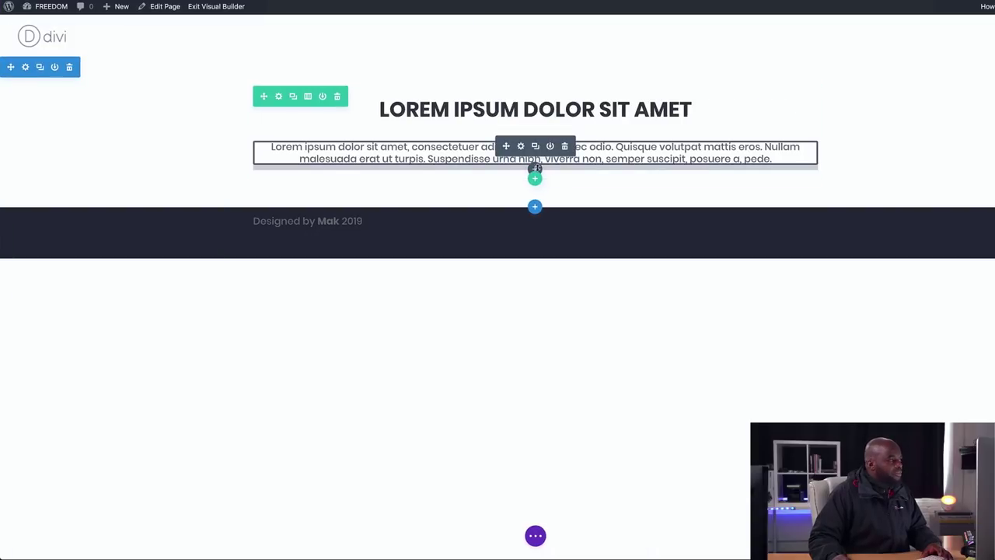
pyautogui.hotkey('ctrl', 'space')
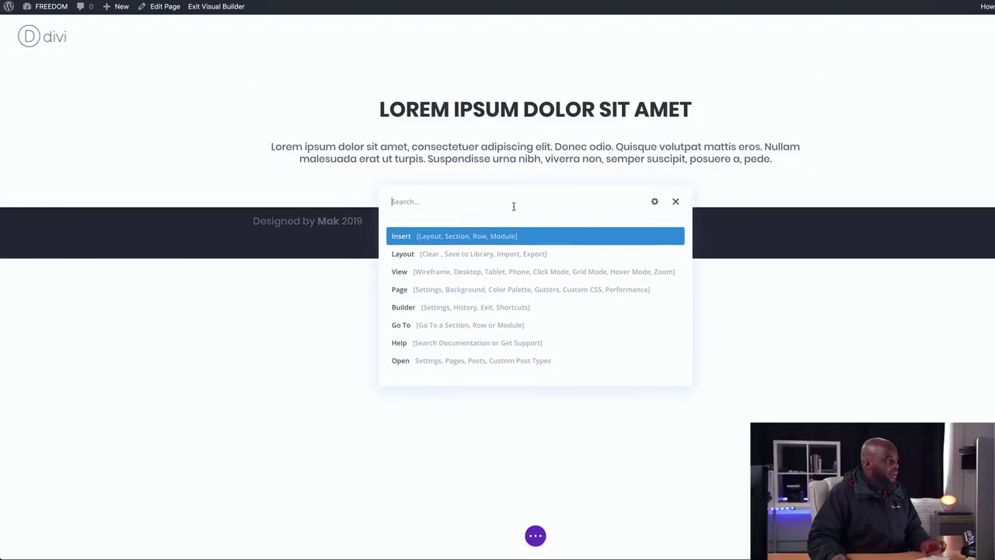
pyautogui.write('butt')
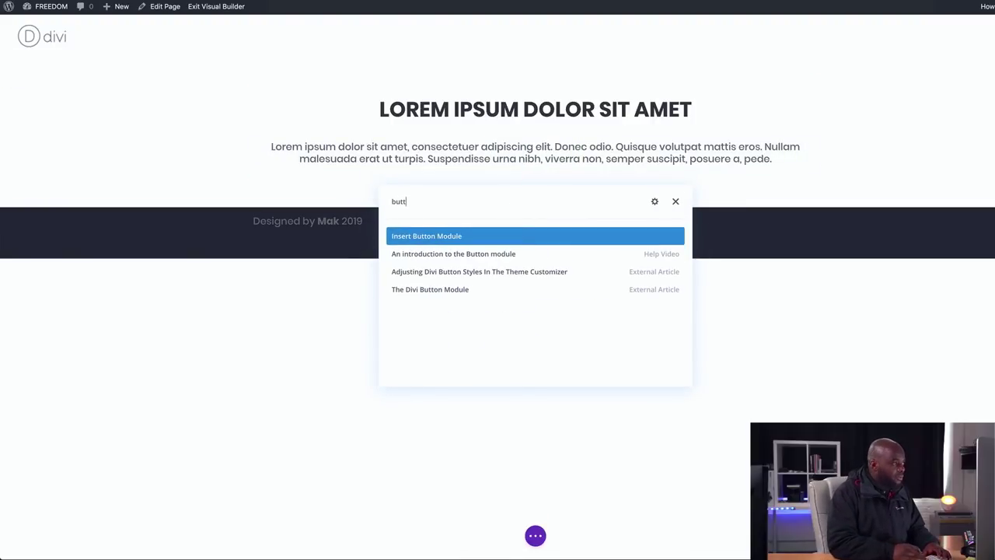
pyautogui.click(444, 236)
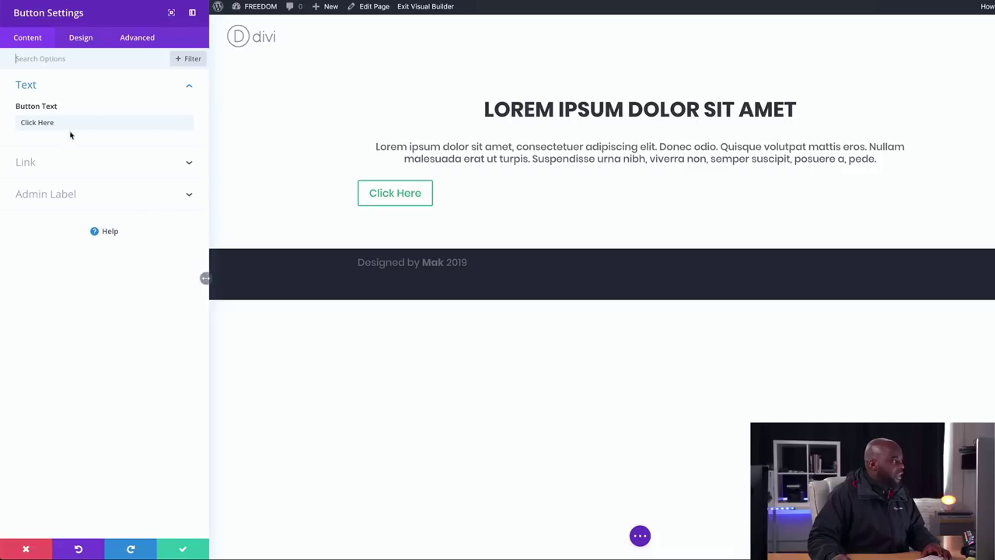
pyautogui.moveTo(58, 122); pyautogui.dragTo(21, 122)
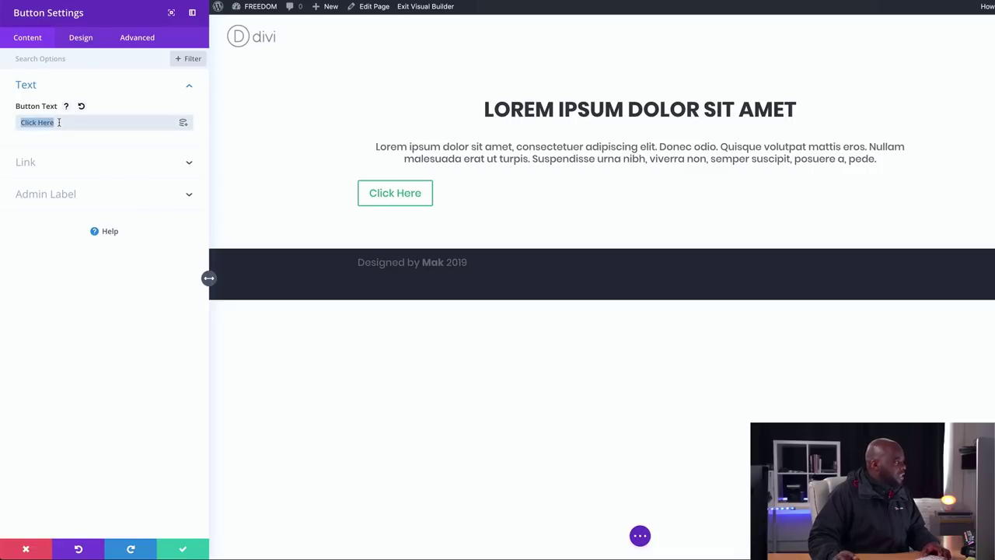
pyautogui.write('START SHOPPING')
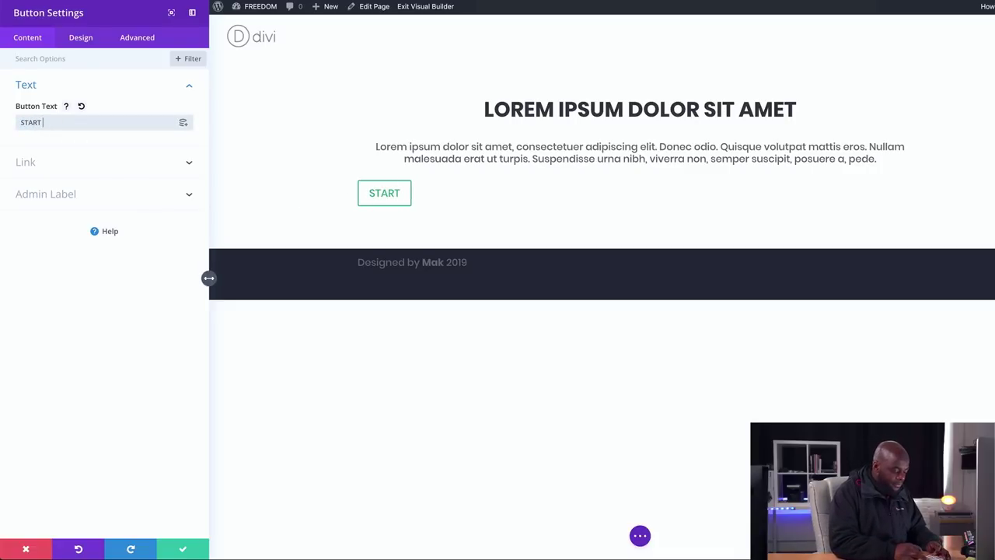
# Set the START SHOPPING button's alignment to centre and save the Button module.
pyautogui.click(39, 168)
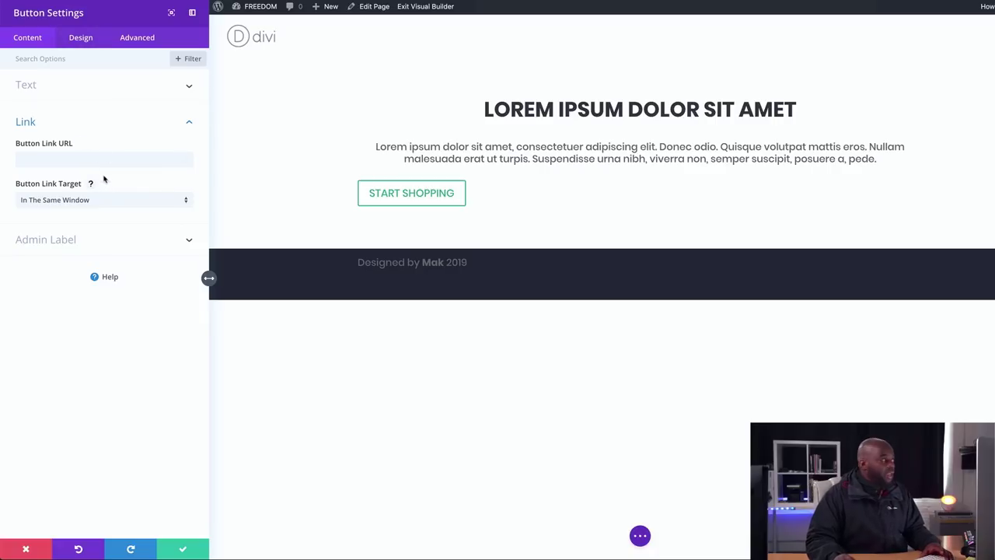
pyautogui.click(84, 38)
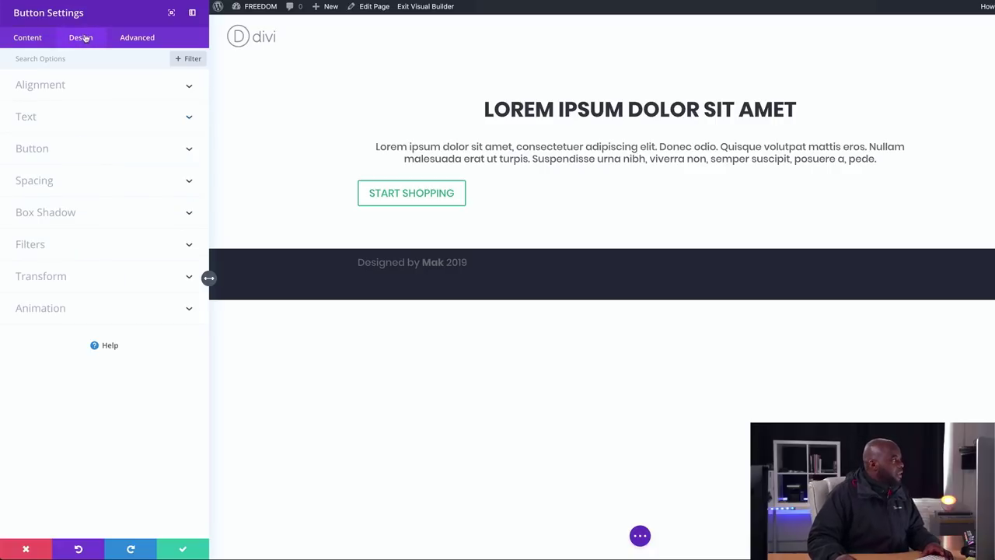
pyautogui.click(57, 92)
pyautogui.click(104, 124)
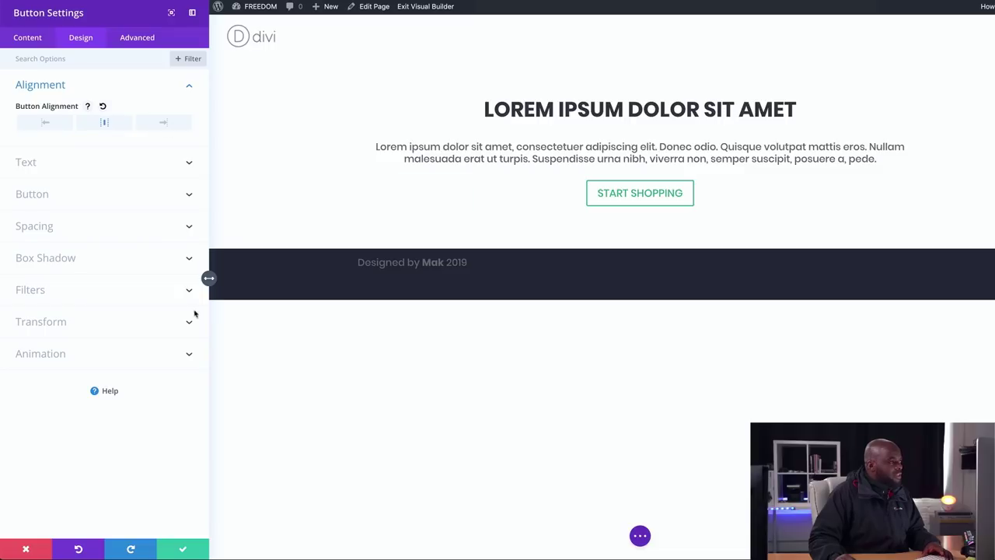
pyautogui.click(184, 551)
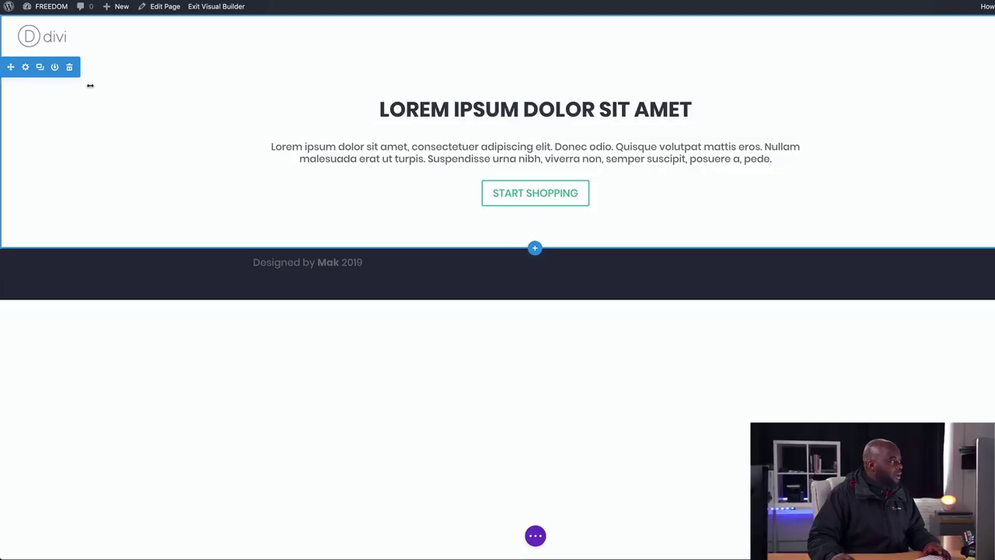
# Give the section a background image from the media library, using the photo of people holding shopping bags.
pyautogui.click(26, 69)
pyautogui.click(48, 120)
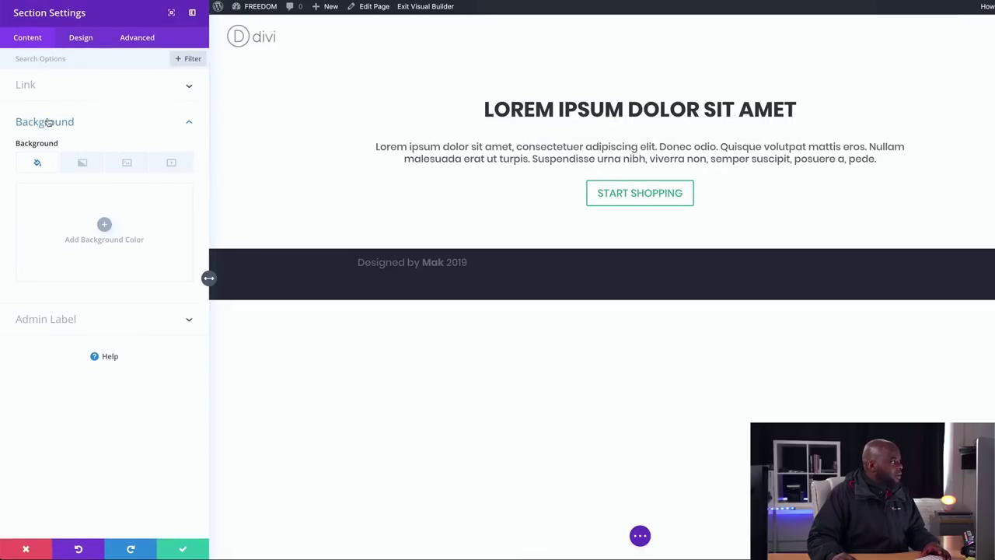
pyautogui.click(130, 167)
pyautogui.click(102, 226)
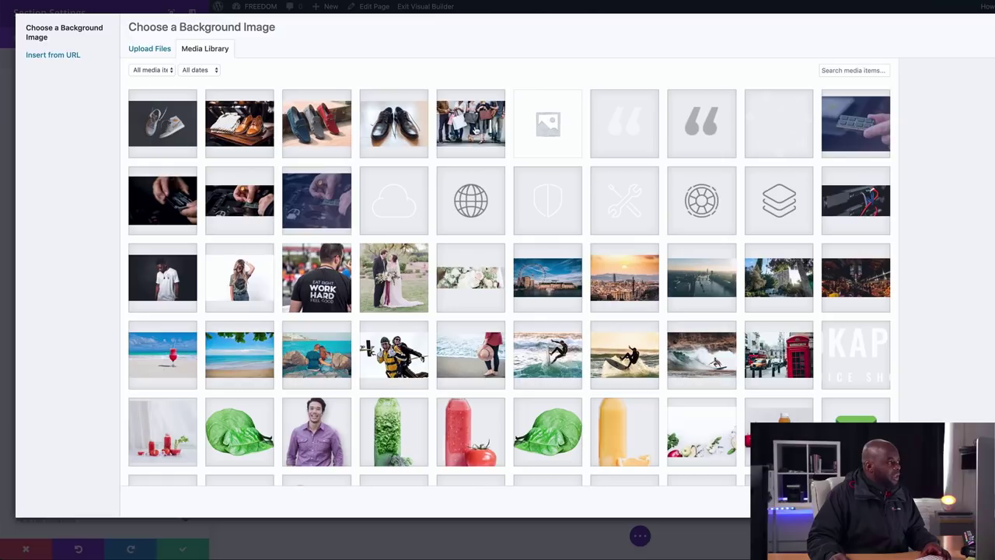
pyautogui.click(470, 123)
pyautogui.click(926, 538)
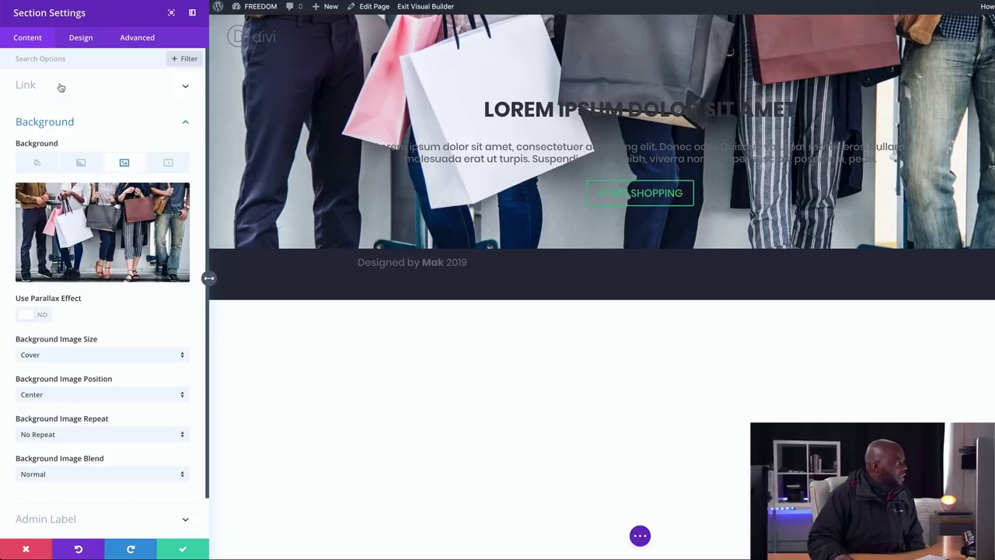
# Add a near-black background color to the section in addition to the shopping bags image.
pyautogui.click(37, 163)
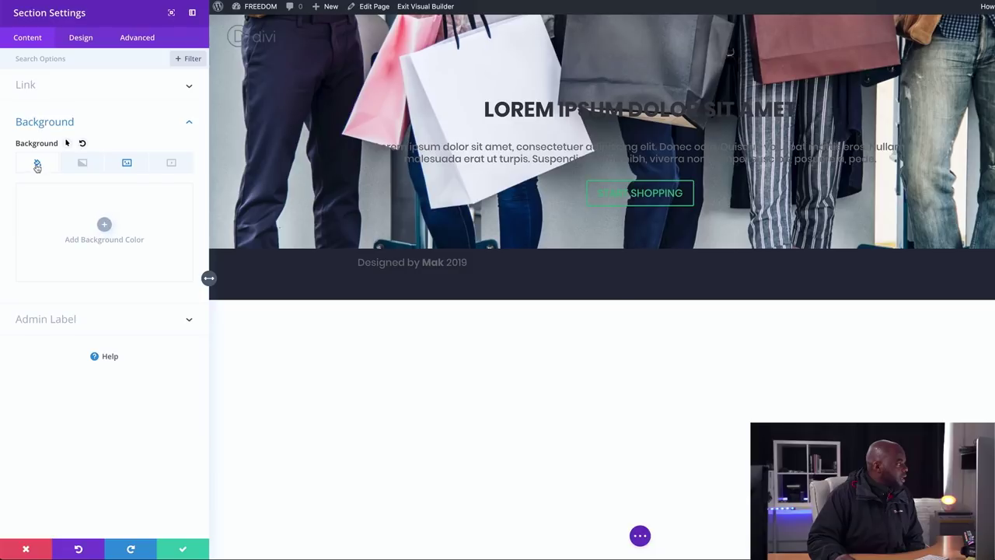
pyautogui.click(103, 224)
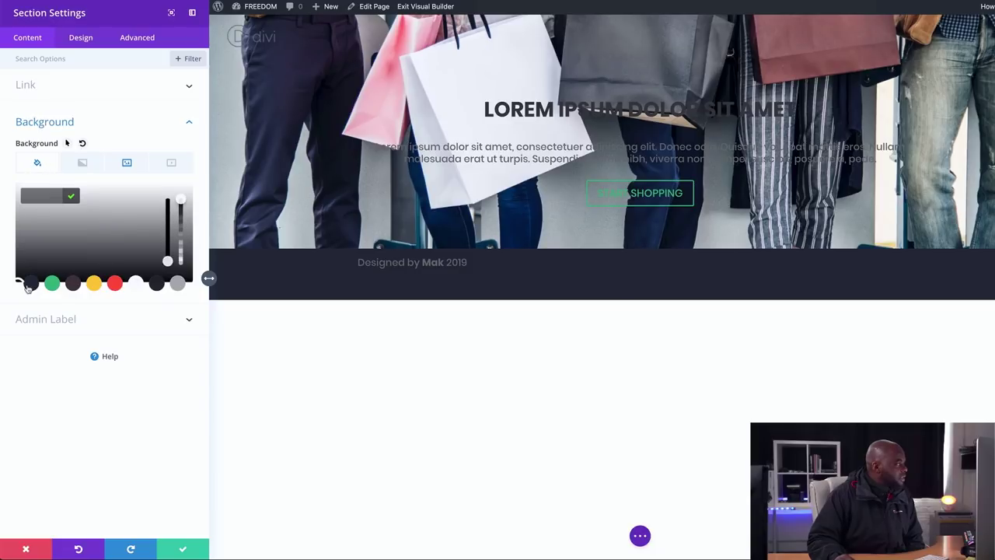
pyautogui.click(30, 284)
pyautogui.moveTo(75, 247)
pyautogui.mouseDown()
pyautogui.moveTo(84, 249)
pyautogui.moveTo(15, 273)
pyautogui.moveTo(18, 282)
pyautogui.mouseUp()
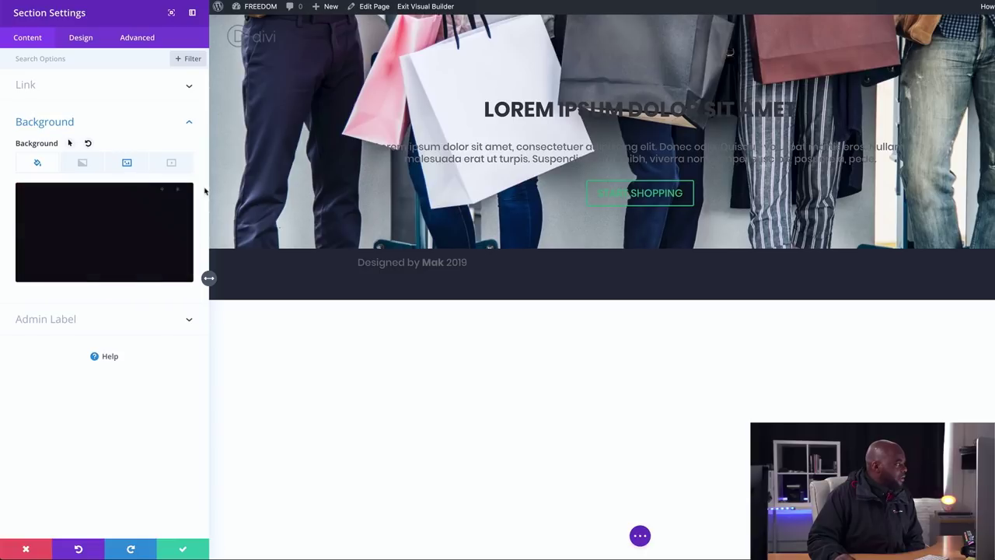
# Set the section's background image blend to Multiply.
pyautogui.click(127, 165)
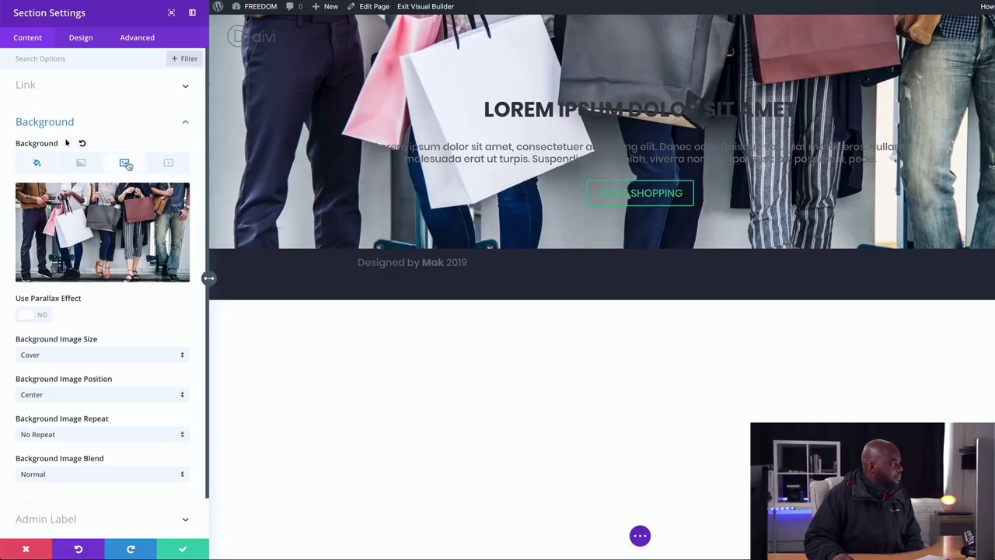
pyautogui.click(137, 475)
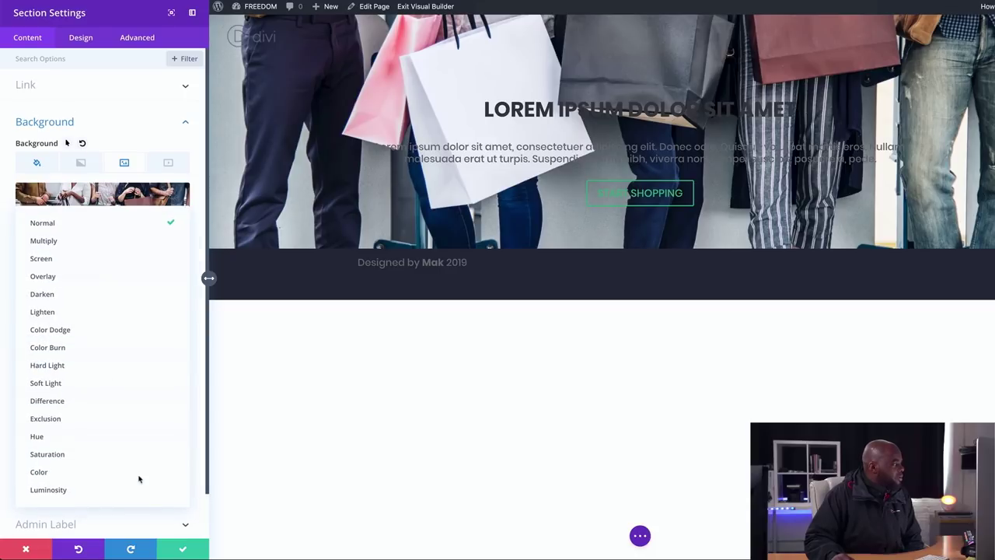
pyautogui.click(108, 246)
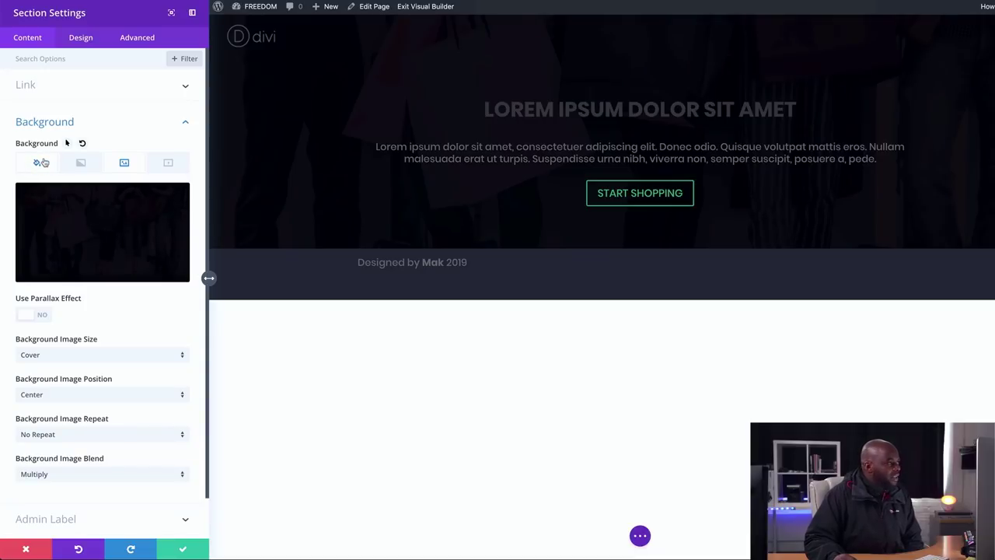
# Lower the section's background color opacity to about 0.76 and save the section settings.
pyautogui.click(48, 163)
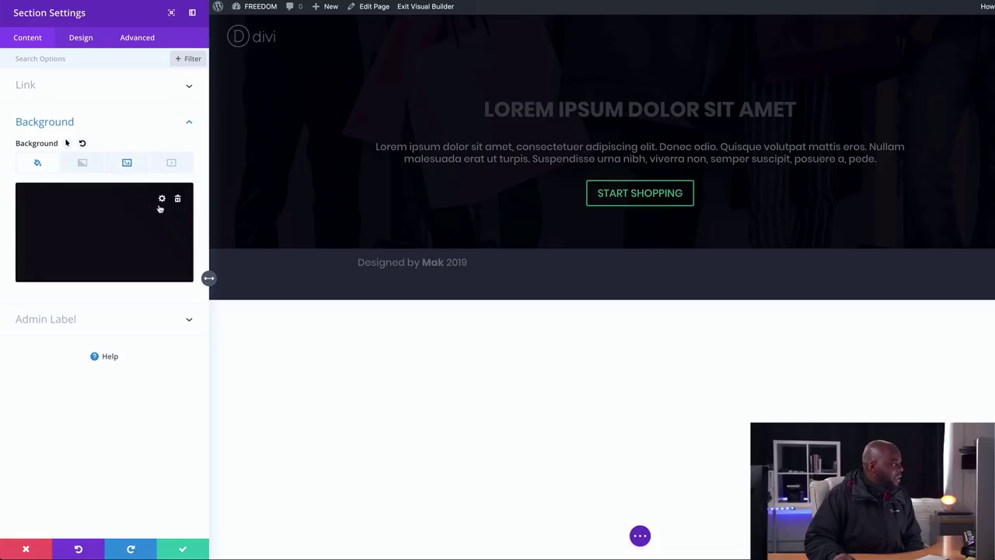
pyautogui.click(128, 207)
pyautogui.moveTo(180, 201); pyautogui.dragTo(186, 222)
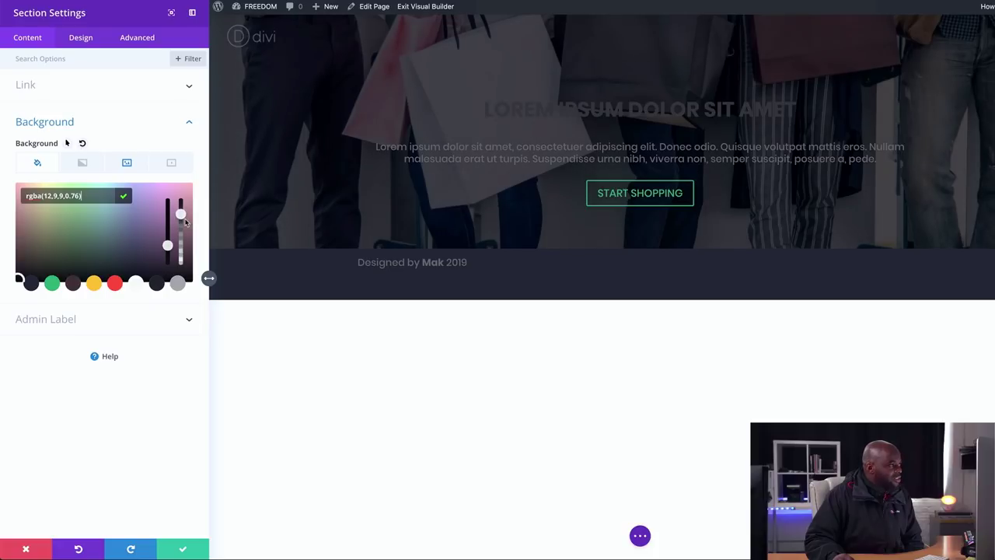
pyautogui.click(183, 551)
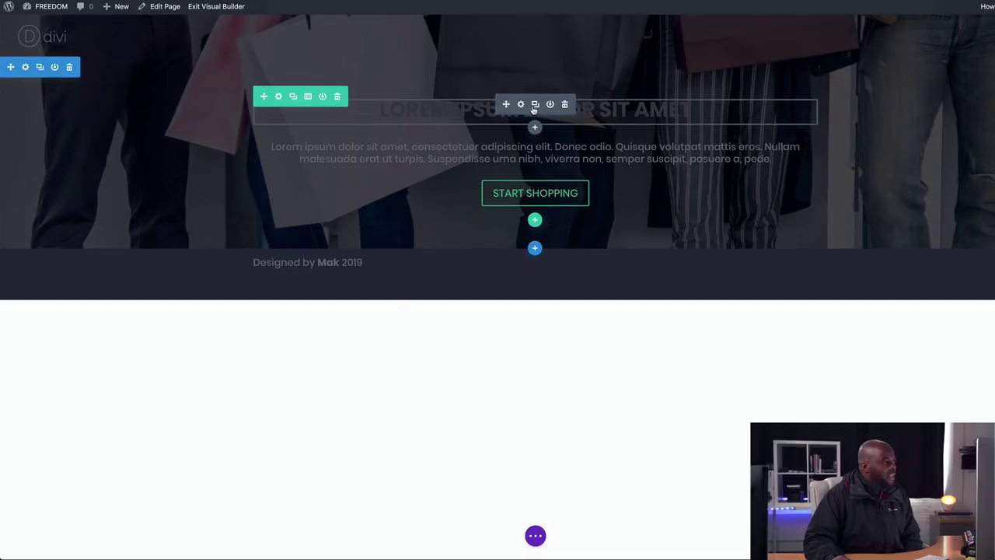
# Set the body text color of the hero heading's text module to the white swatch.
pyautogui.click(521, 104)
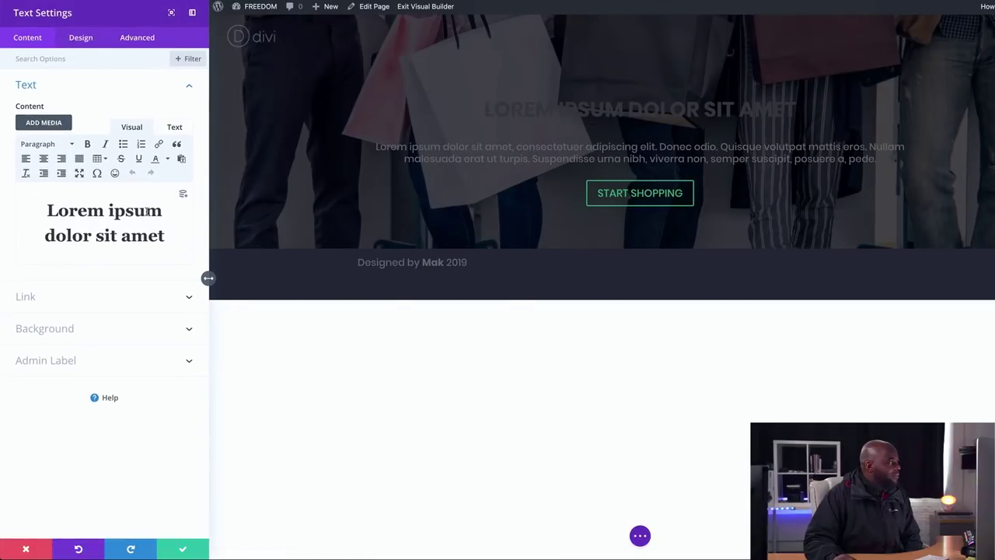
pyautogui.click(82, 39)
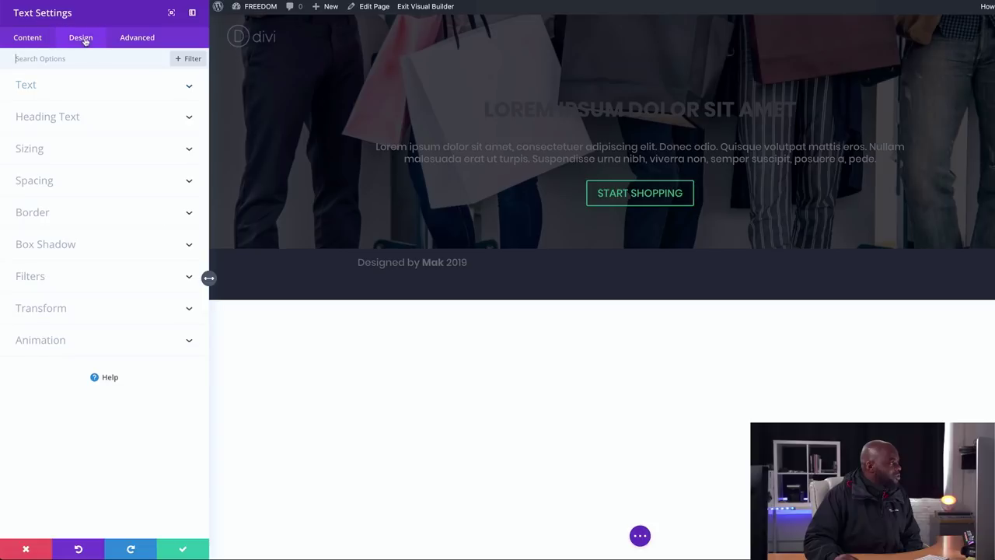
pyautogui.click(45, 91)
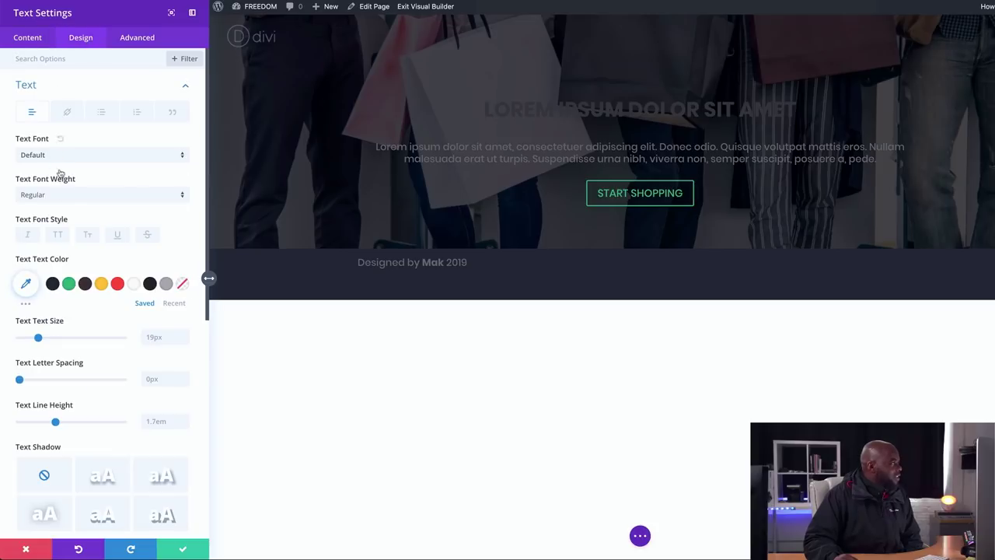
pyautogui.scroll(-1, 78, 248)
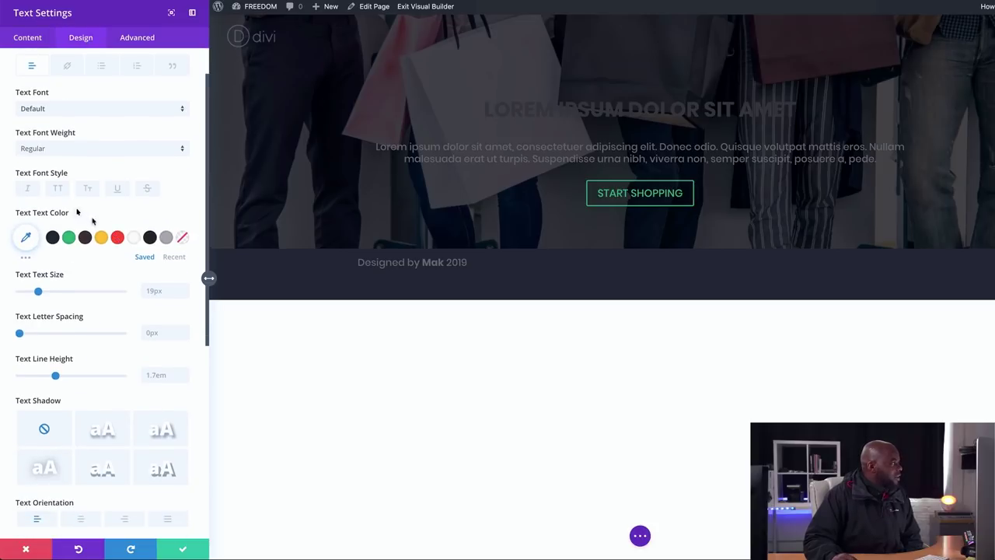
pyautogui.click(134, 239)
pyautogui.scroll(1, 78, 132)
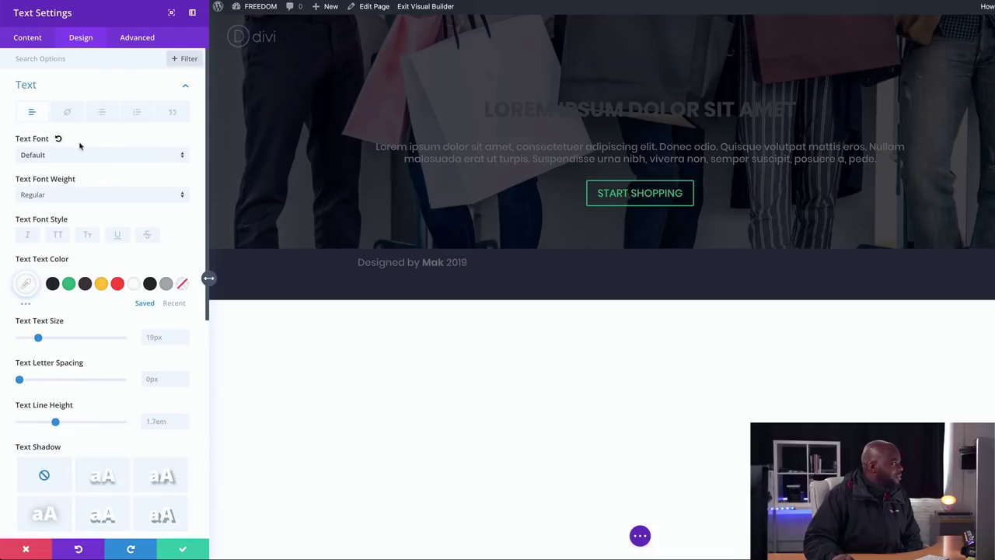
# Set the hero heading's H1 heading text color to off-white #fffbf7 and save the module.
pyautogui.scroll(-3, 97, 233)
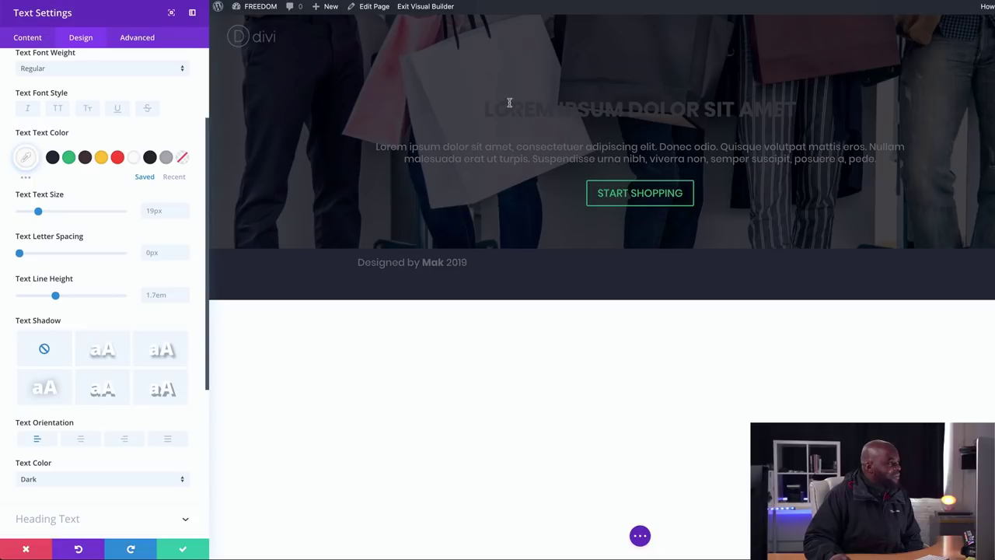
pyautogui.click(436, 109)
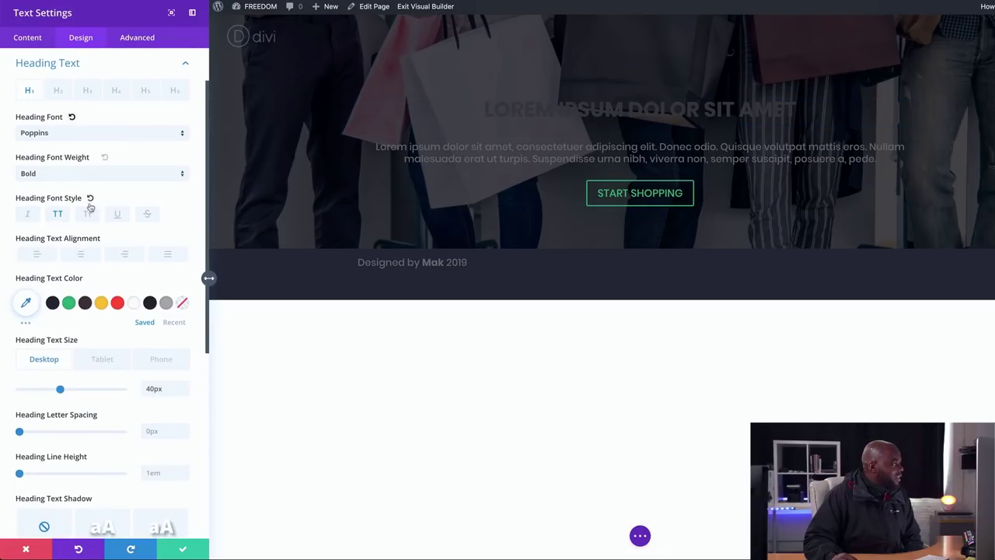
pyautogui.click(135, 307)
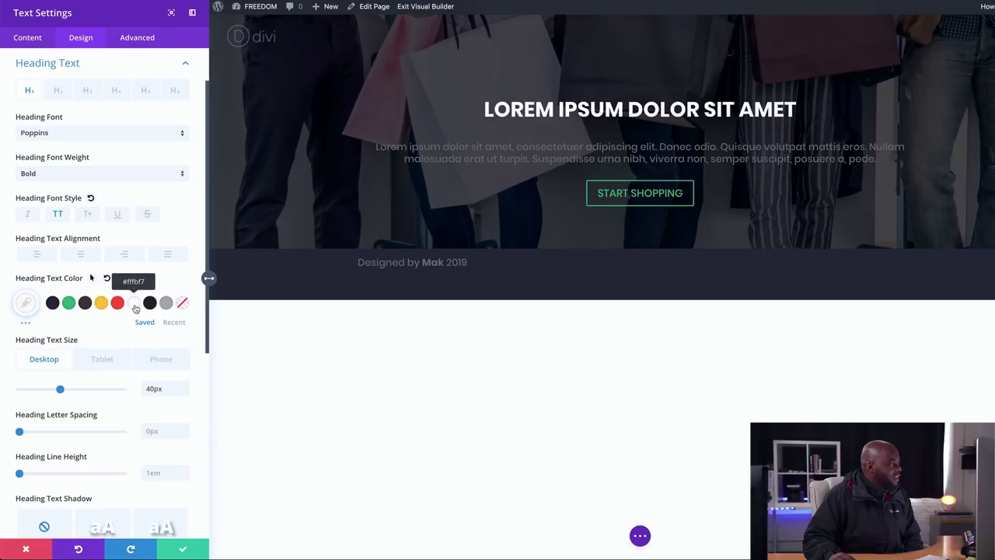
pyautogui.click(178, 552)
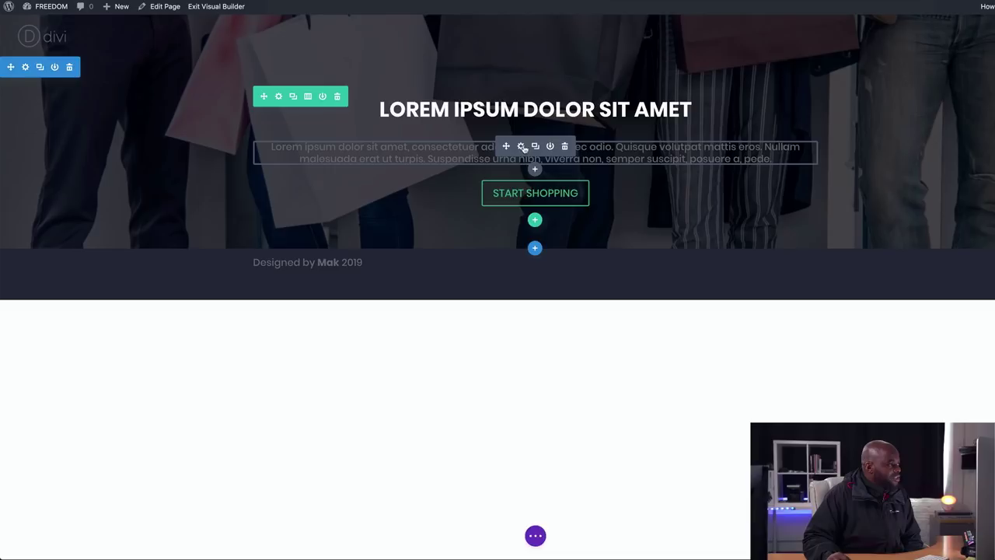
# Set the hero paragraph's text color to the white swatch and save the module.
pyautogui.click(521, 146)
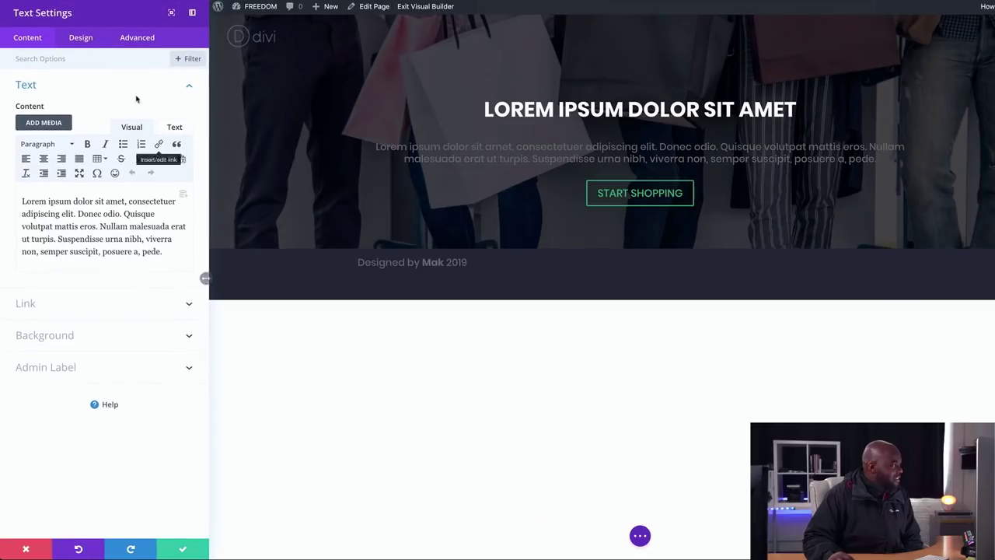
pyautogui.click(81, 37)
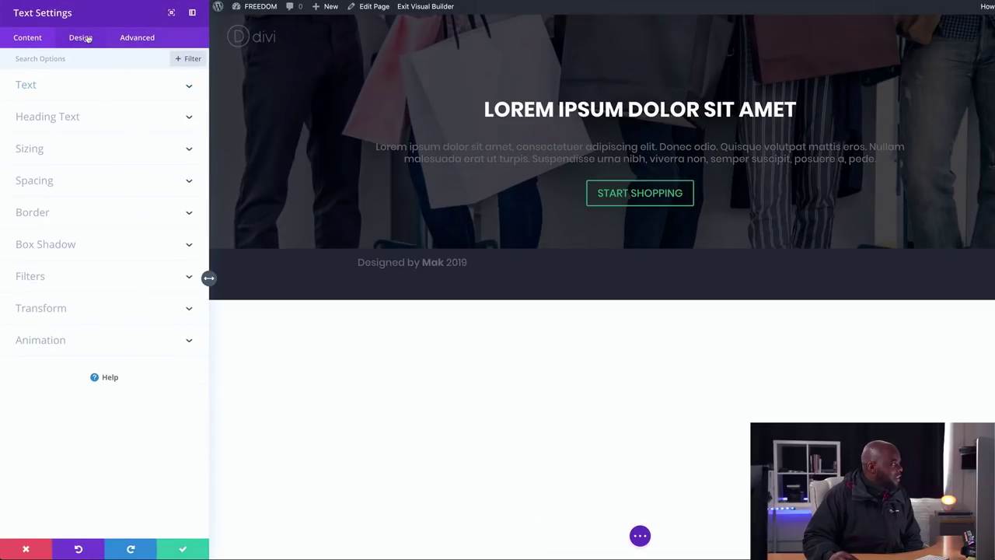
pyautogui.click(33, 85)
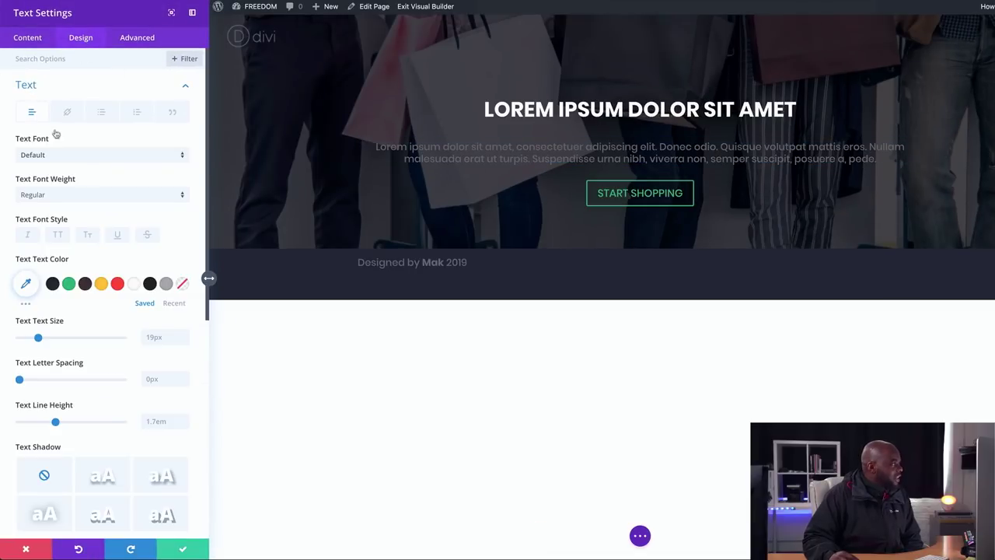
pyautogui.click(133, 285)
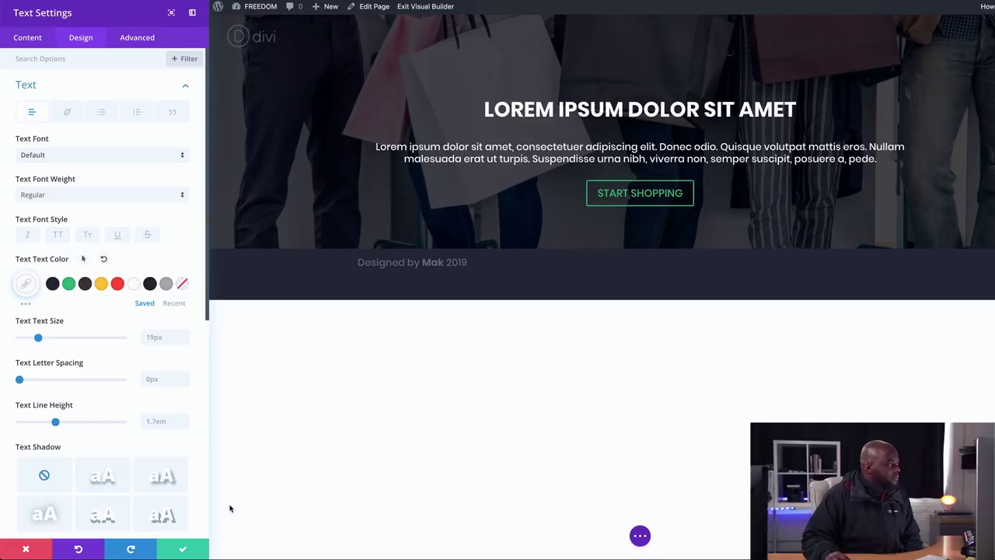
pyautogui.click(180, 552)
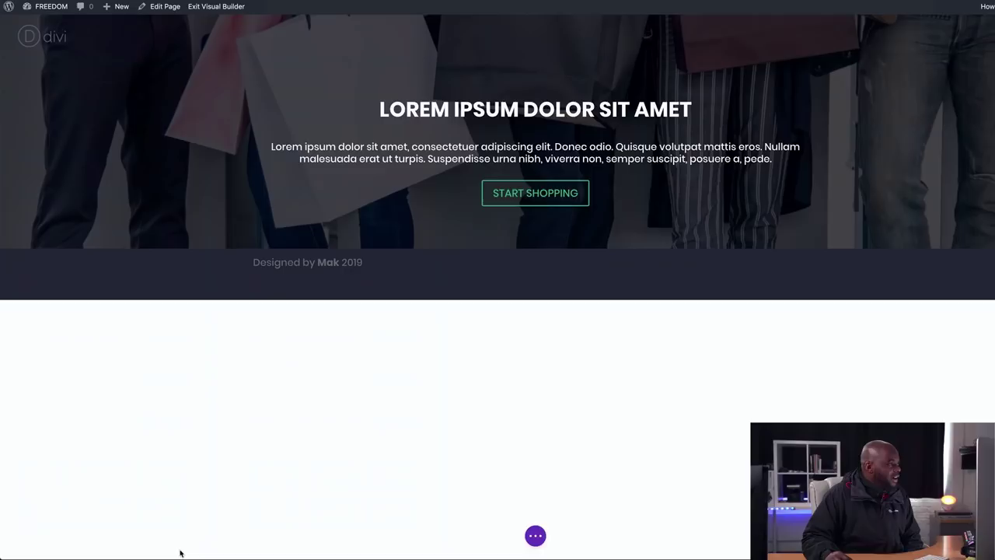
# Enable custom styles for the START SHOPPING button, set its text color to yellow and save it.
pyautogui.click(522, 187)
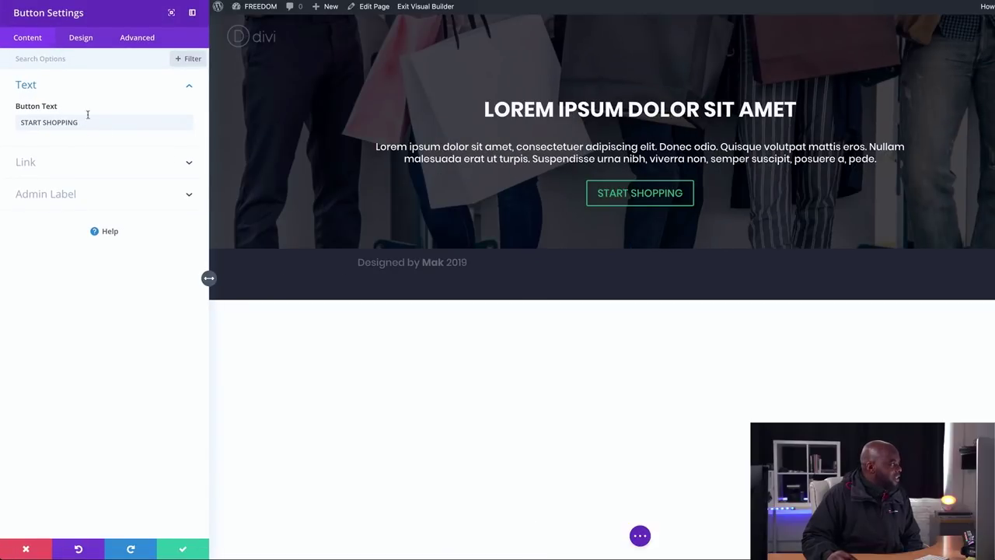
pyautogui.click(84, 39)
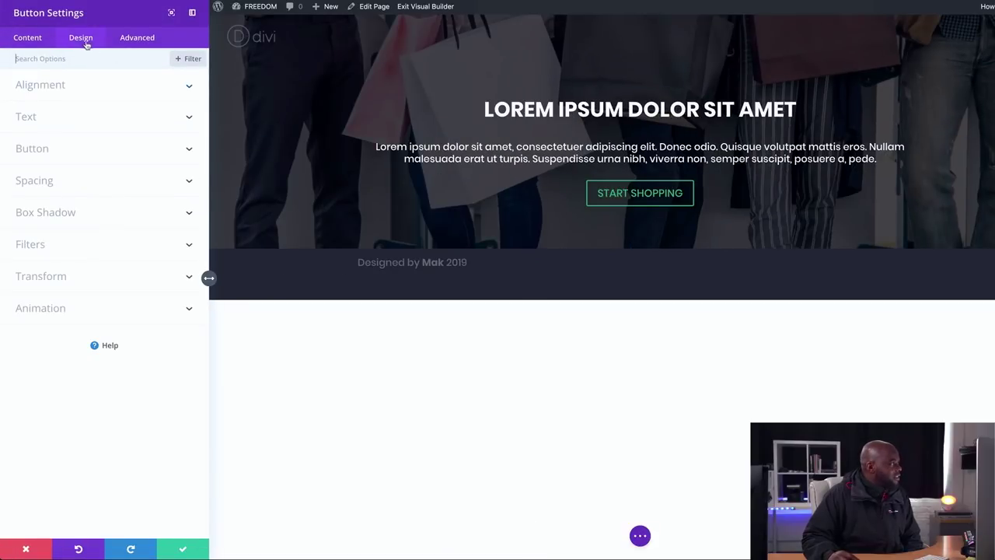
pyautogui.click(35, 149)
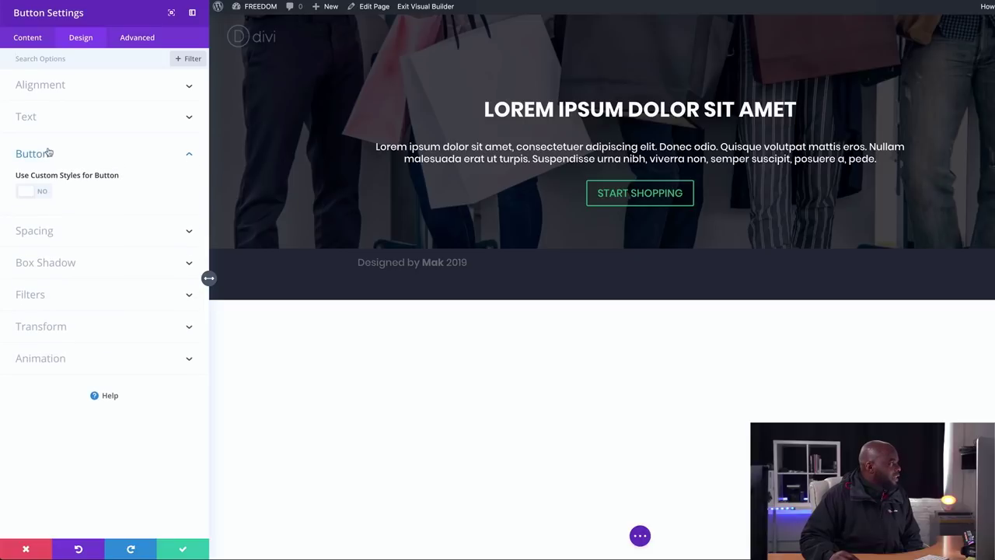
pyautogui.click(43, 194)
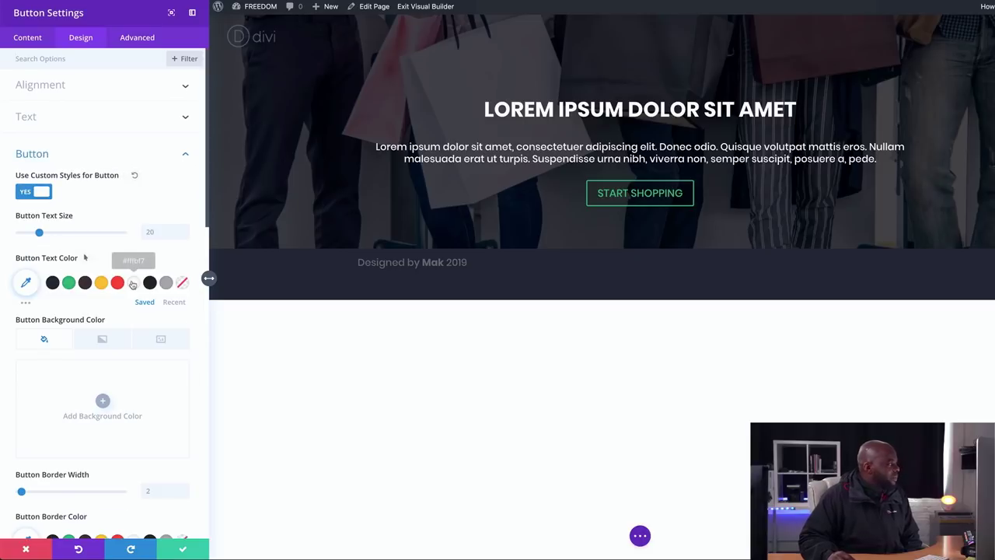
pyautogui.click(100, 283)
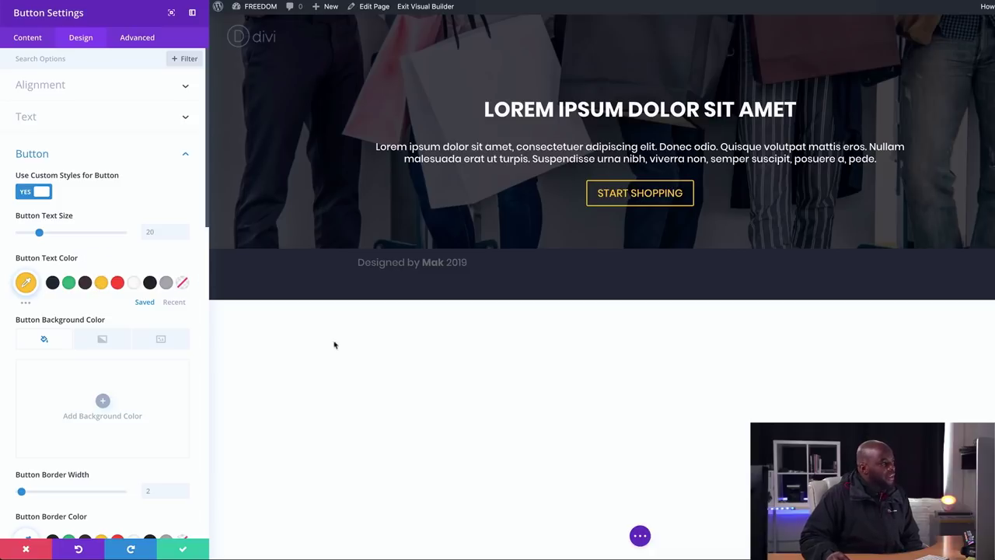
pyautogui.click(182, 550)
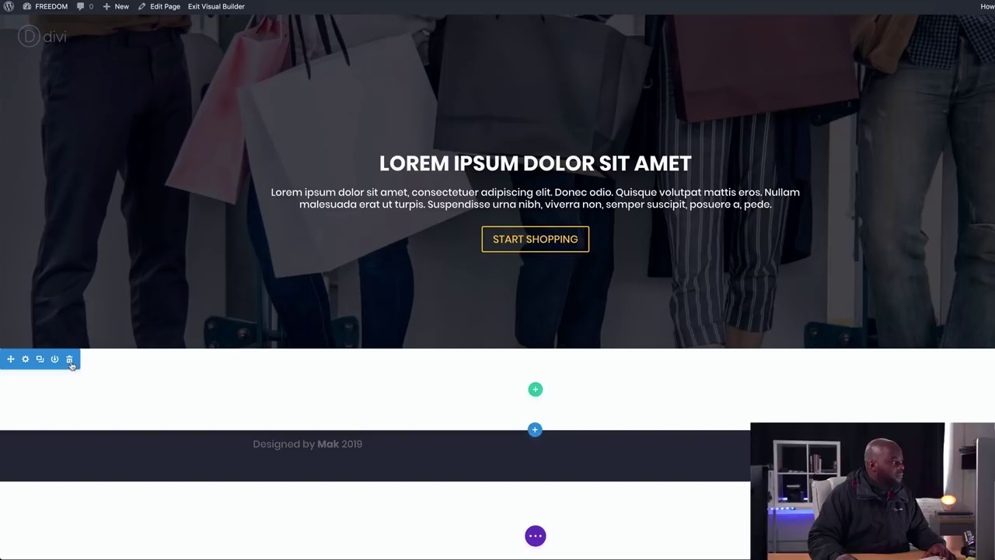
# Delete the empty section between the hero section and the footer.
pyautogui.click(69, 360)
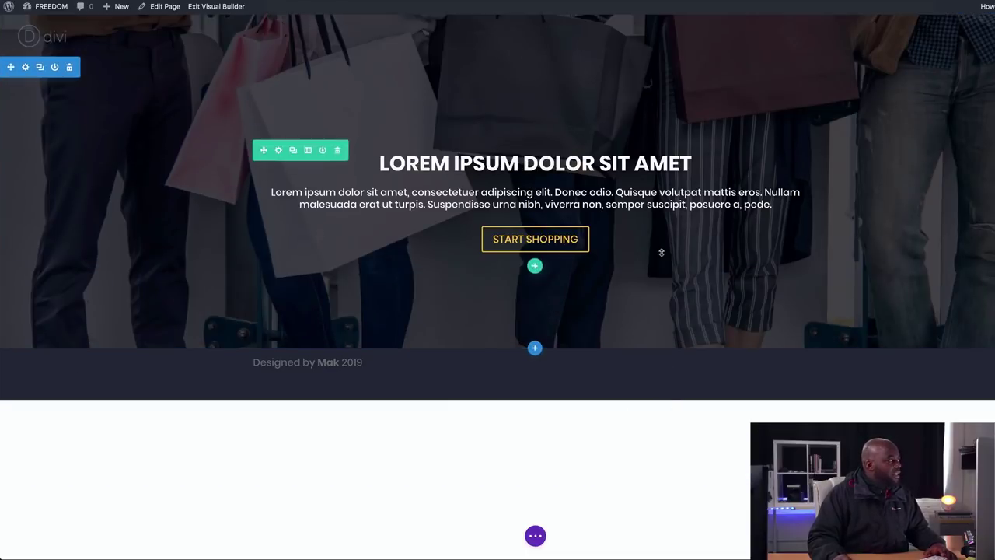
pyautogui.press('t')
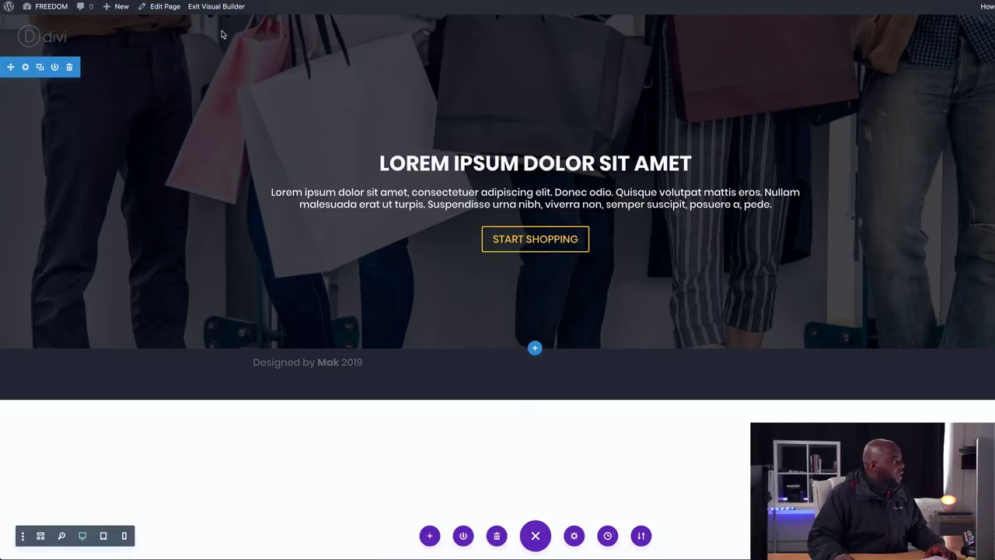
# Start a new WooCommerce product from the WordPress dashboard and name it "Show One".
pyautogui.moveTo(47, 8)
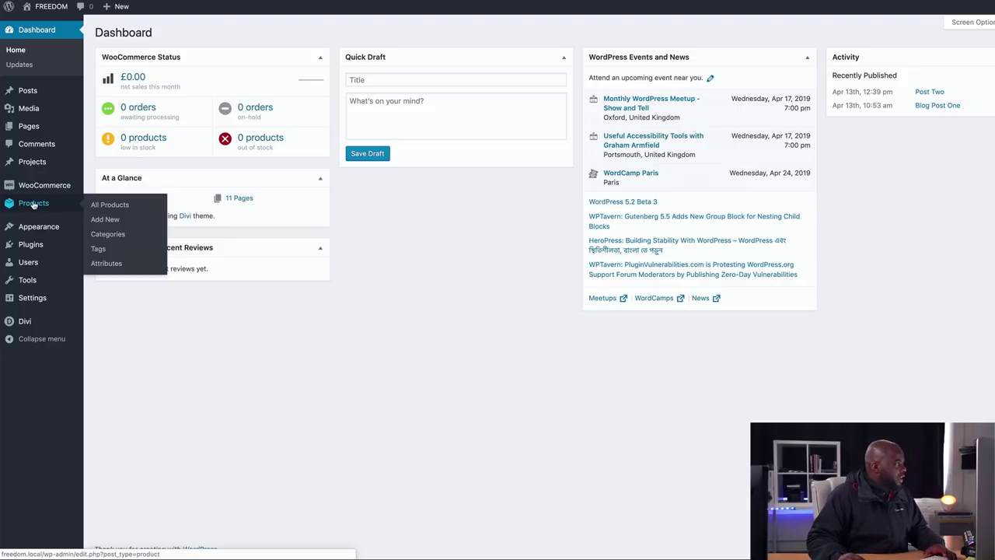
pyautogui.click(109, 219)
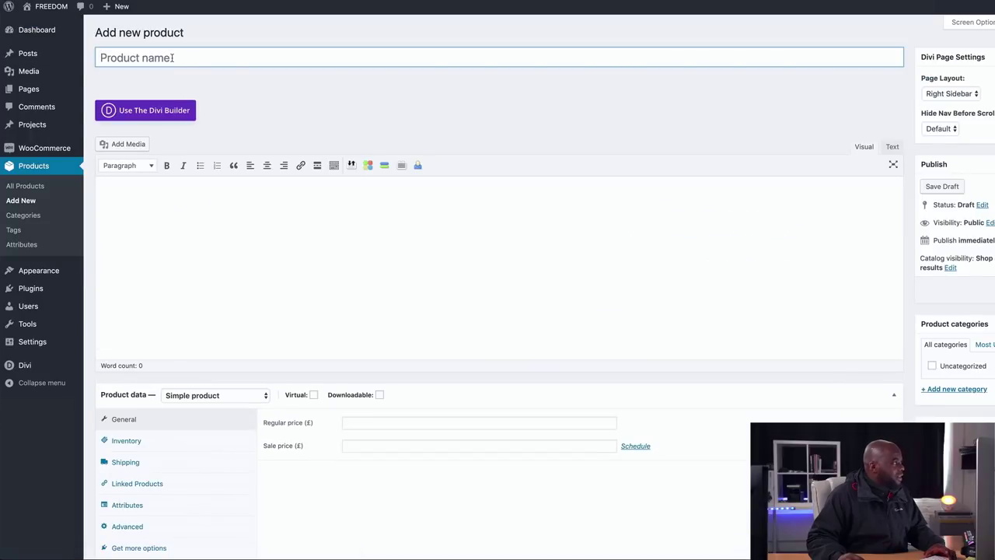
pyautogui.click(172, 57)
pyautogui.write('SHoe')
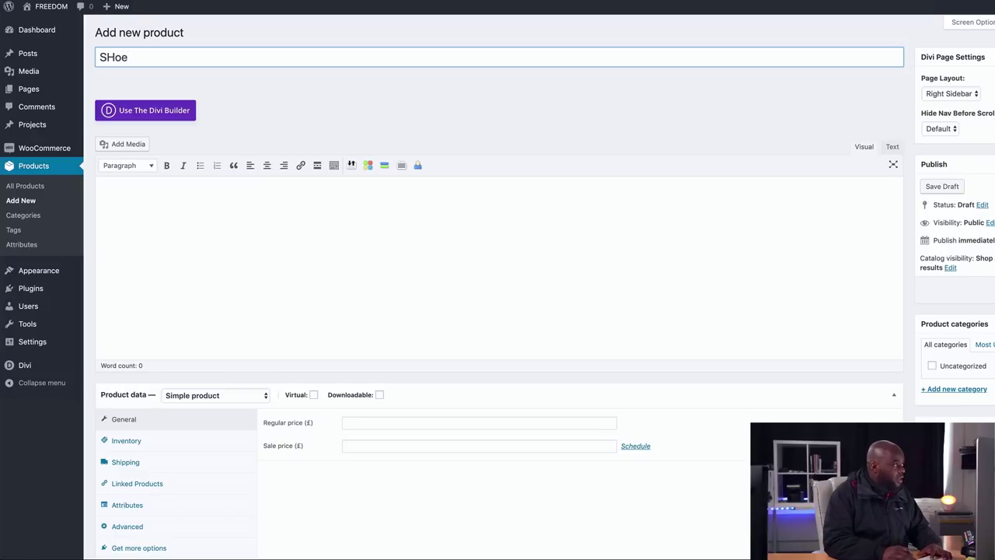
pyautogui.press('BackSpace')
pyautogui.press('BackSpace')
pyautogui.write('how One')
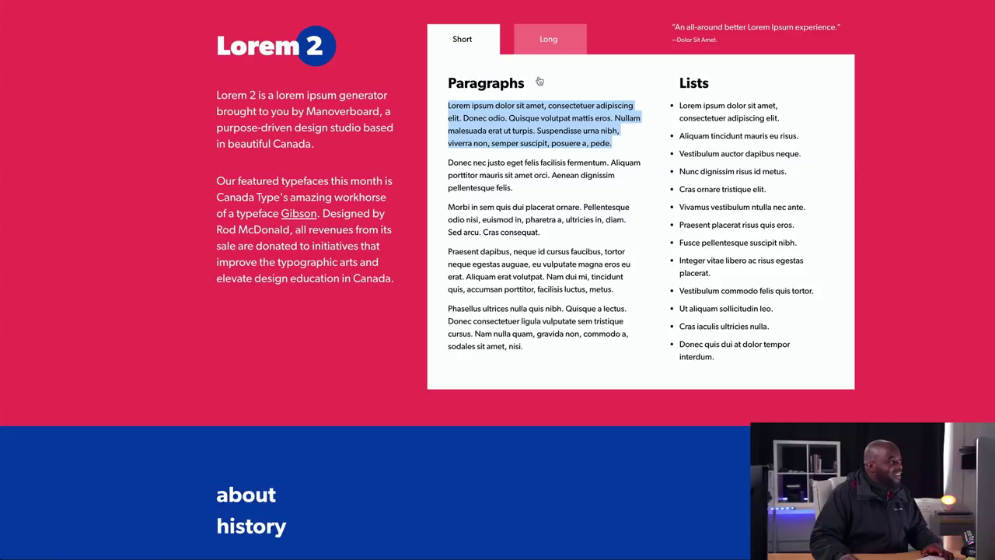
# Copy the highlighted first short paragraph from the Lorem 2 site and paste it as the product description.
pyautogui.rightClick(516, 129)
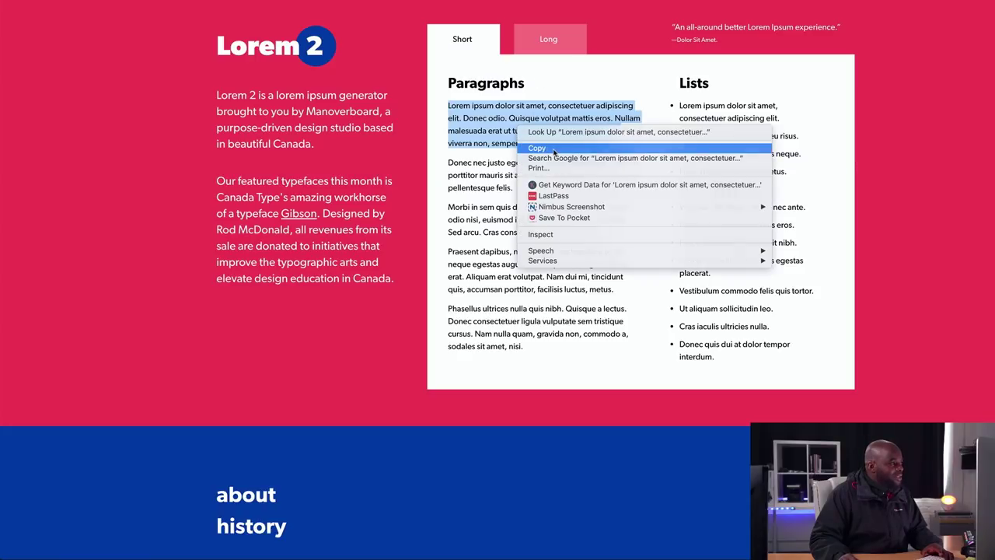
pyautogui.click(554, 149)
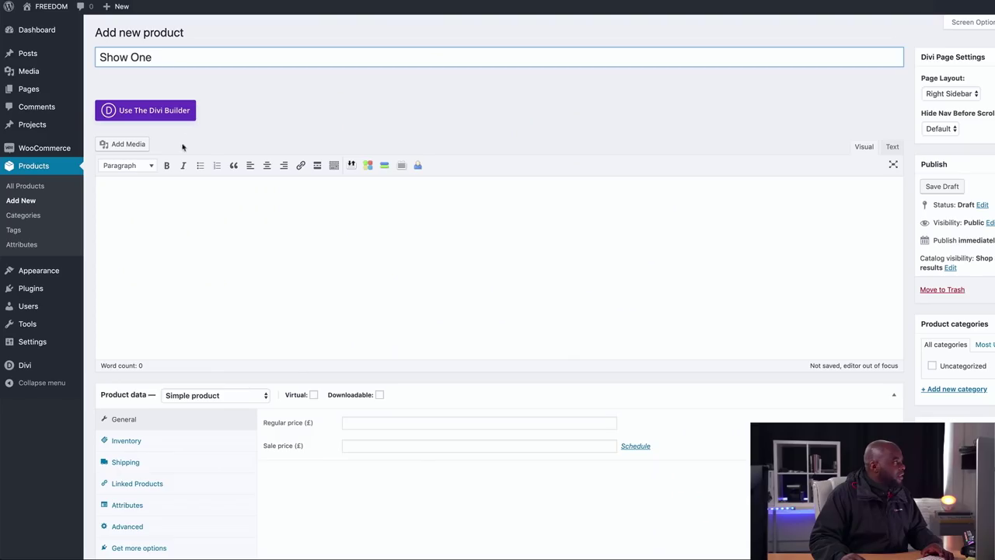
pyautogui.click(147, 205)
pyautogui.hotkey('ctrl', 'v')
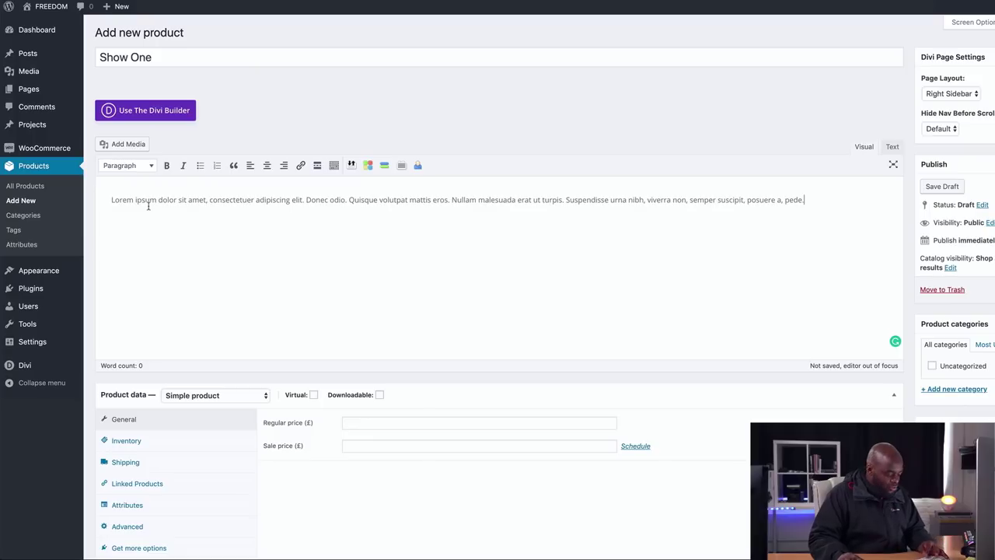
# Set the product's regular price to 999.00 and its sale price to 799.00.
pyautogui.scroll(-4, 527, 289)
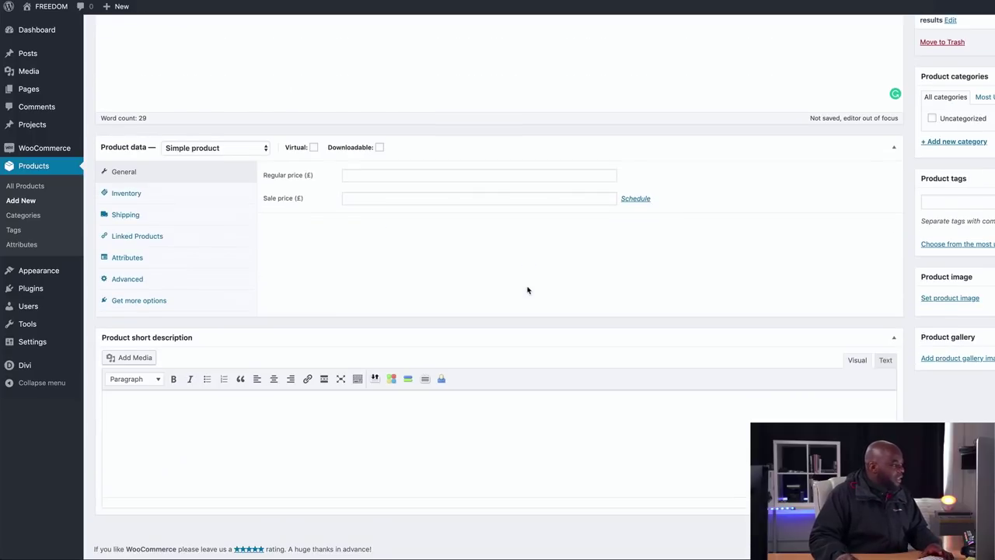
pyautogui.click(365, 174)
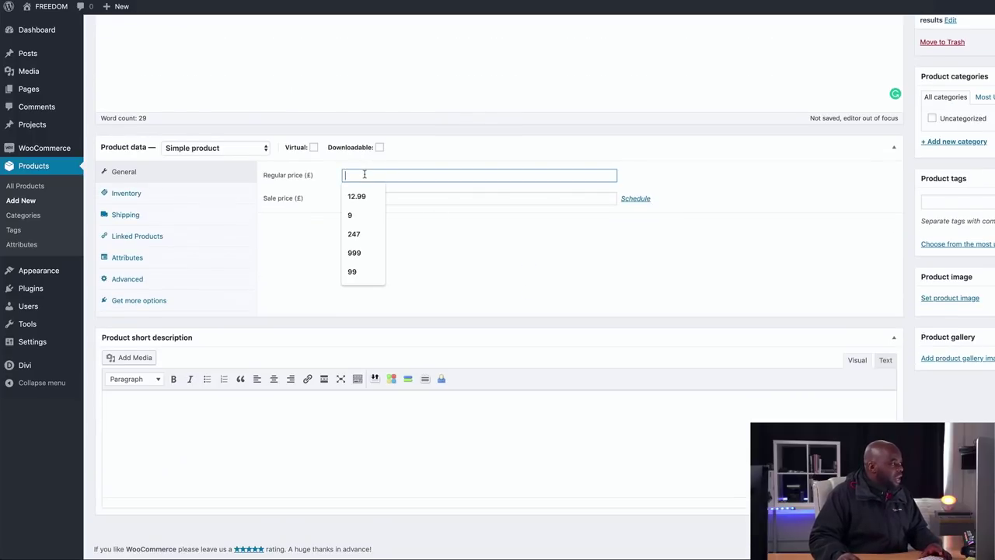
pyautogui.write('9')
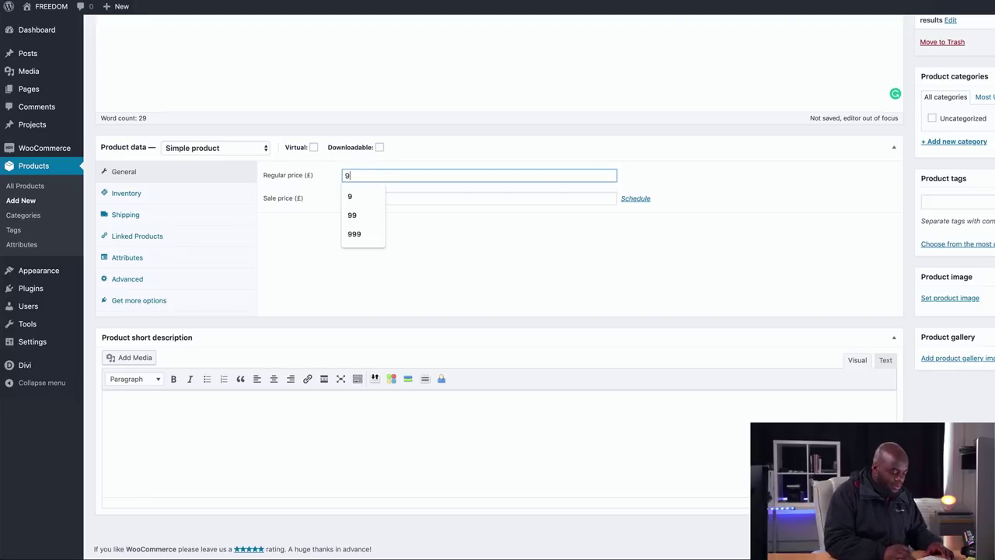
pyautogui.write('99.00')
pyautogui.click(360, 196)
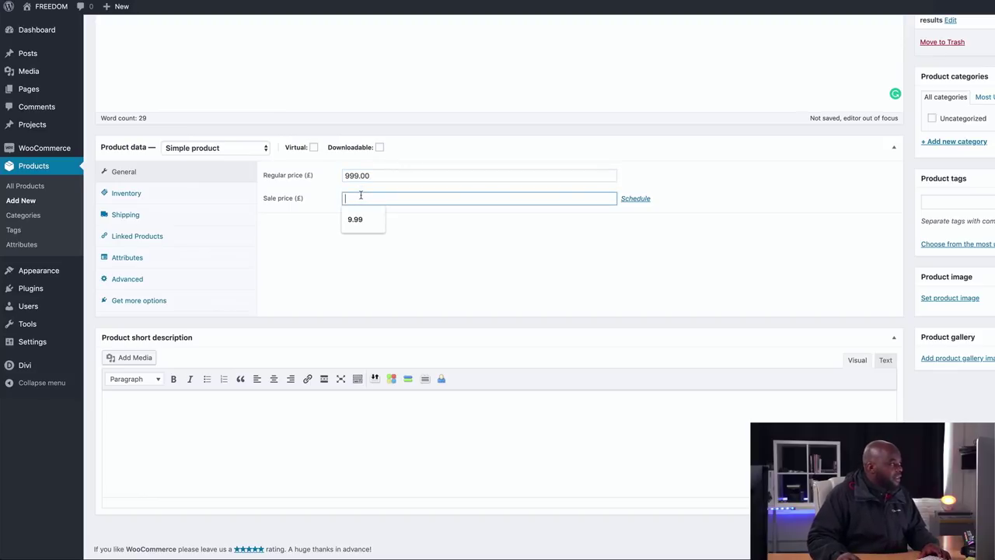
pyautogui.write('799')
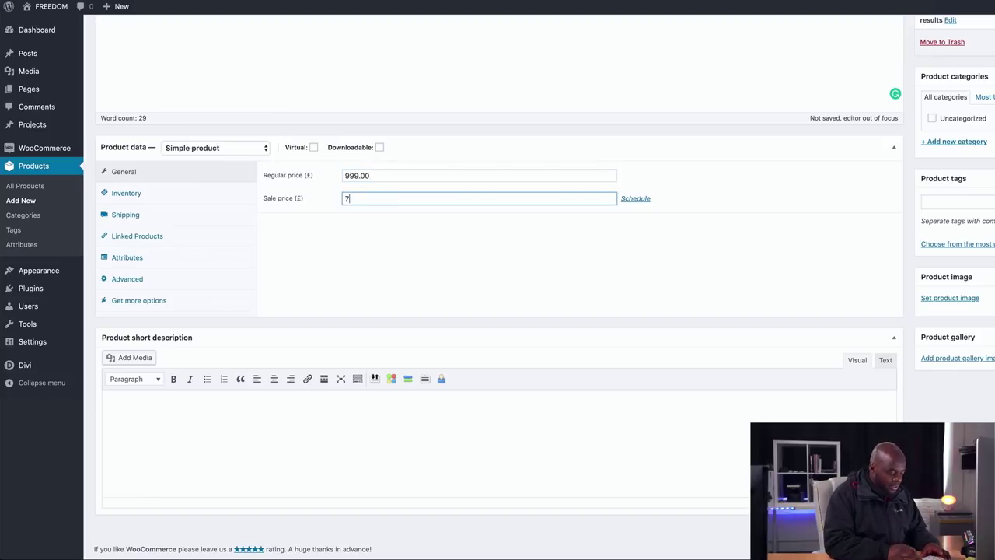
pyautogui.write('.00')
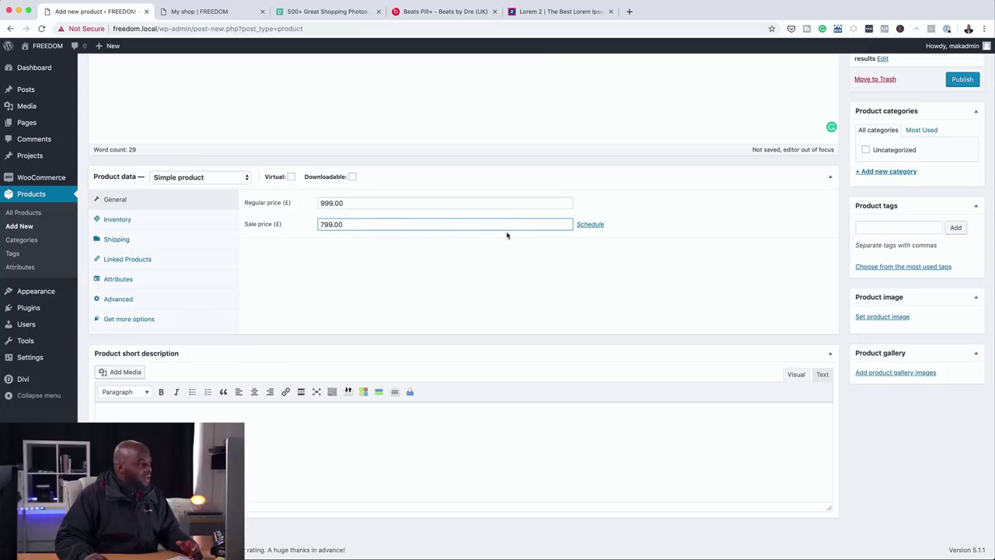
# Set classic-clothes-commerce-298863.jpg from the media library as the product image.
pyautogui.click(879, 317)
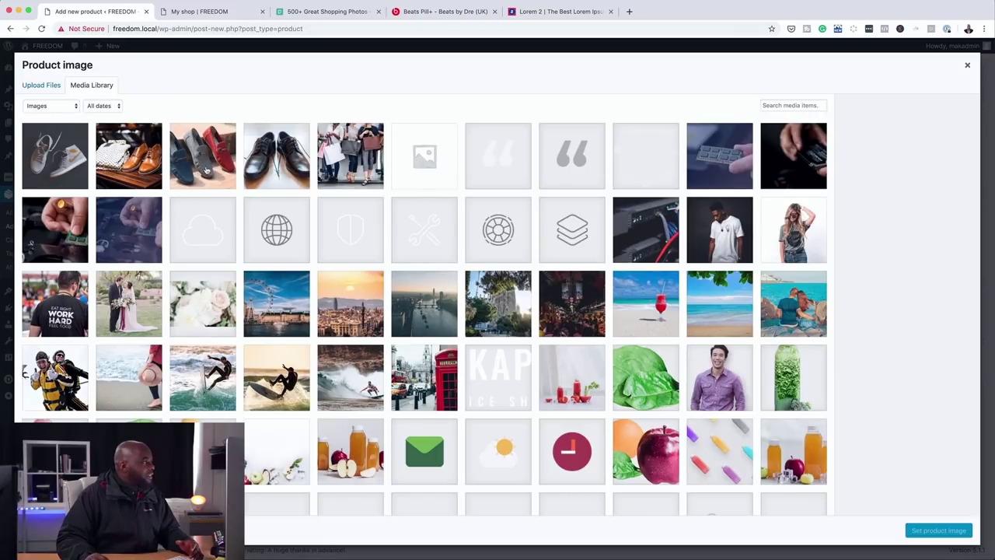
pyautogui.click(144, 168)
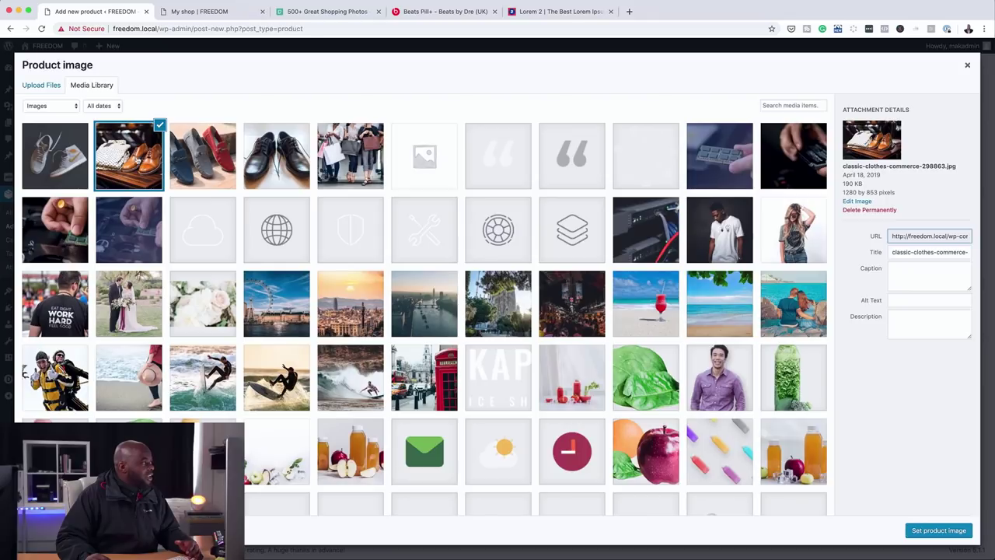
pyautogui.click(931, 532)
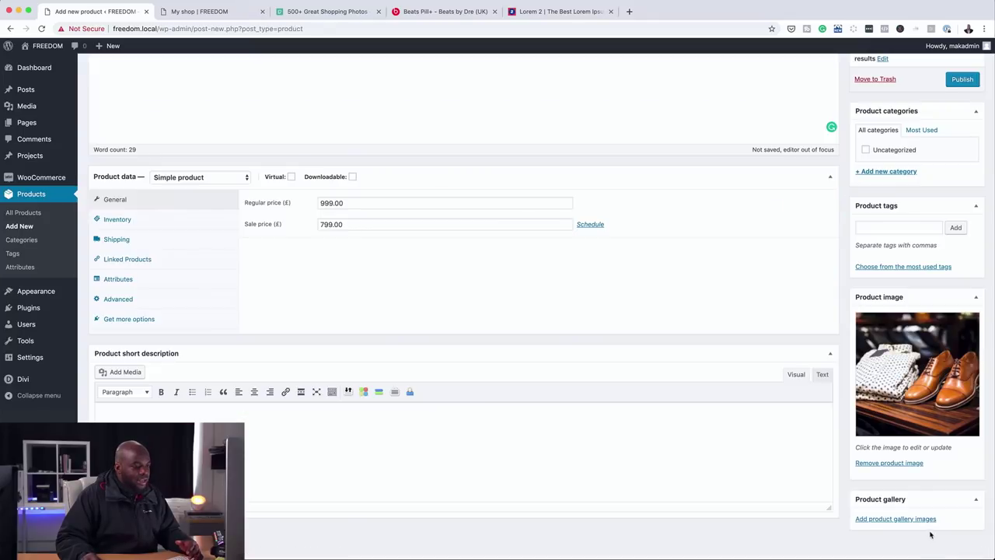
# Create the product categories Mens, Women and Kids and assign them to the product.
pyautogui.click(888, 172)
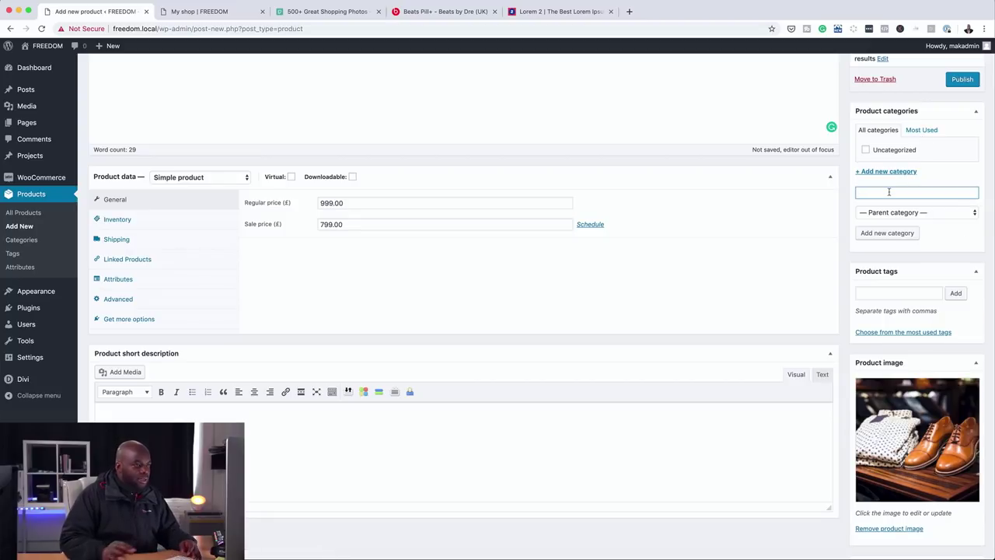
pyautogui.write('Mens')
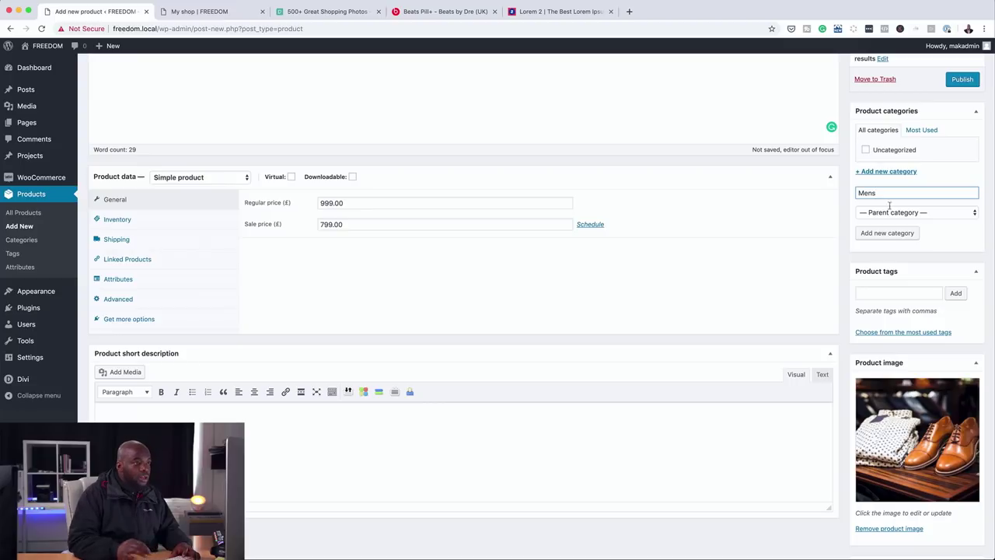
pyautogui.click(893, 233)
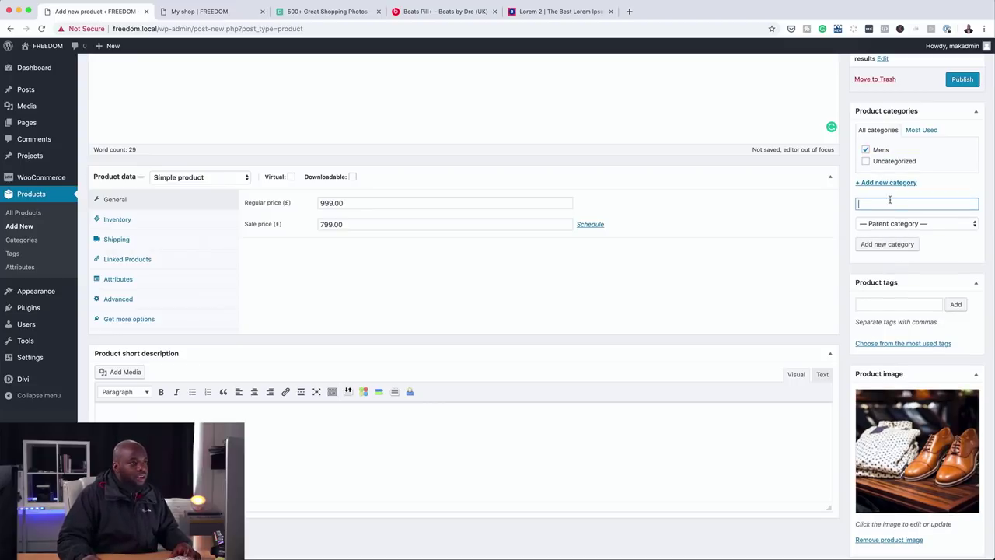
pyautogui.write('Wo')
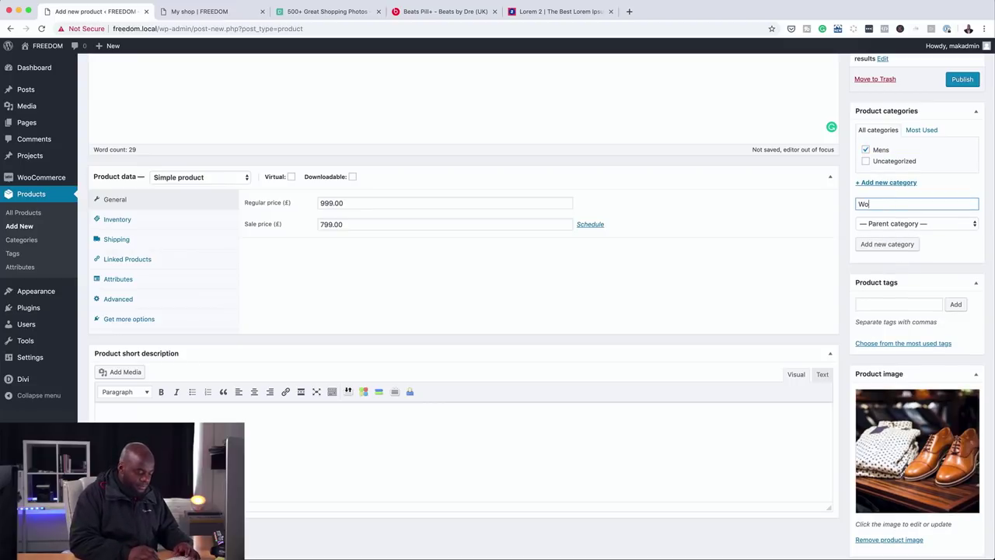
pyautogui.write('men')
pyautogui.click(887, 244)
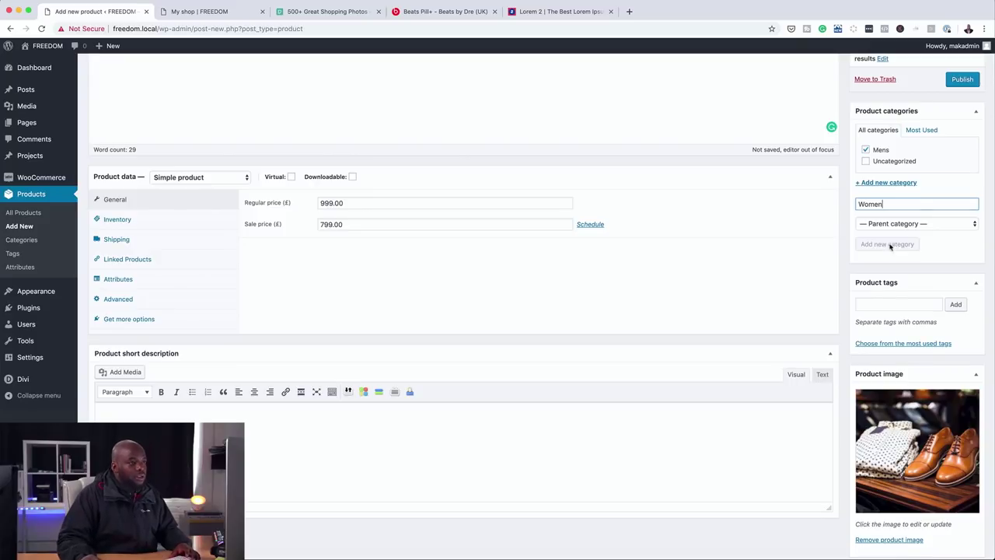
pyautogui.write('Kid')
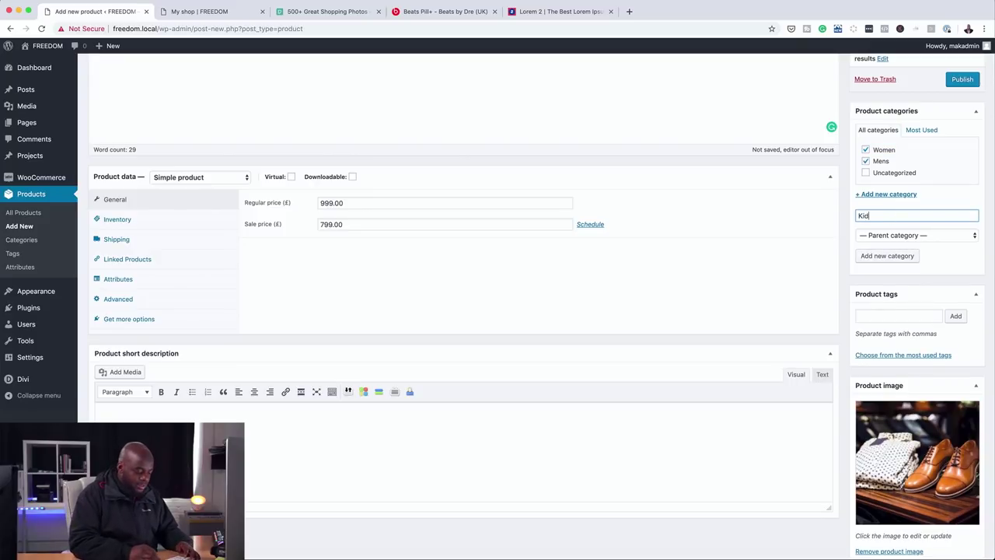
pyautogui.write('s')
pyautogui.click(889, 258)
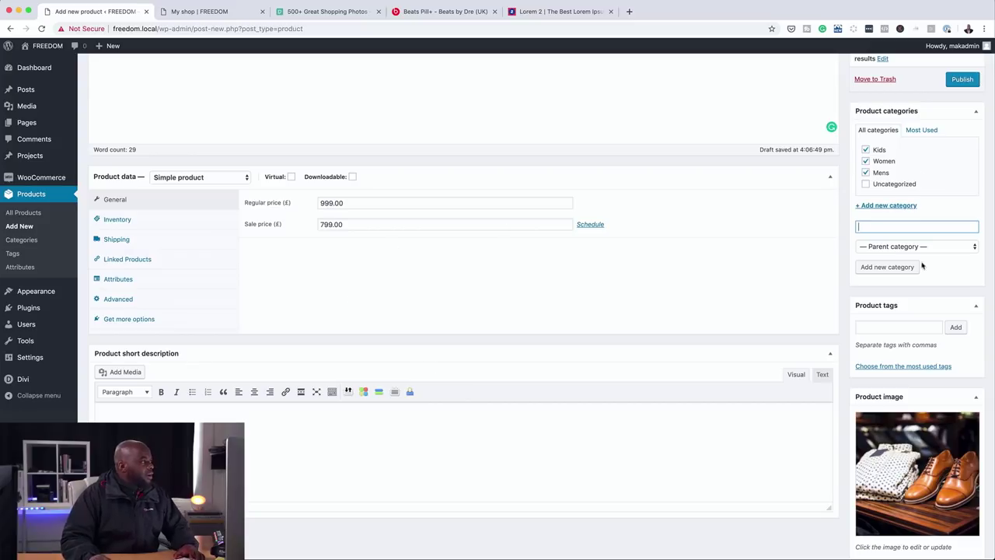
pyautogui.click(869, 328)
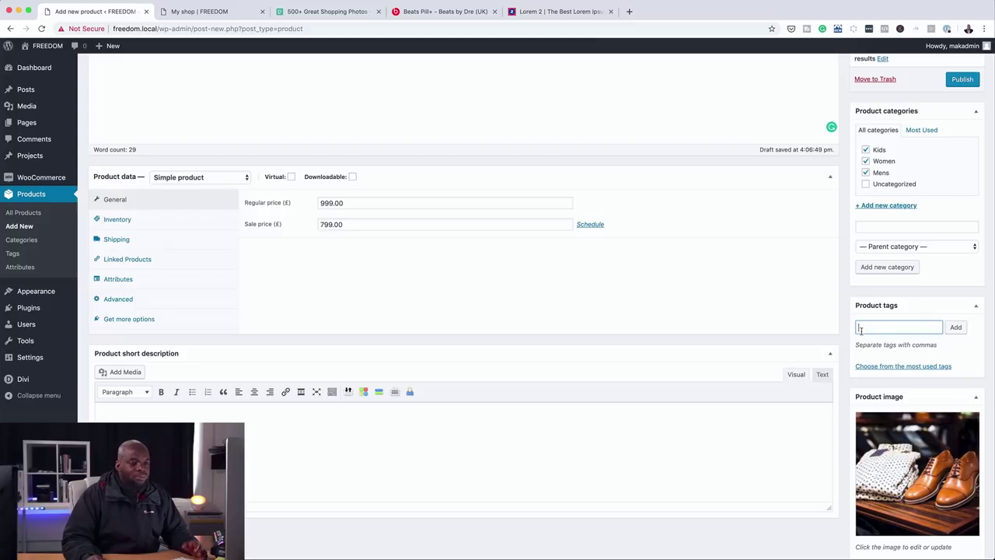
# Copy the second short paragraph from the Lorem 2 site and paste it as the product short description.
pyautogui.scroll(1, 506, 275)
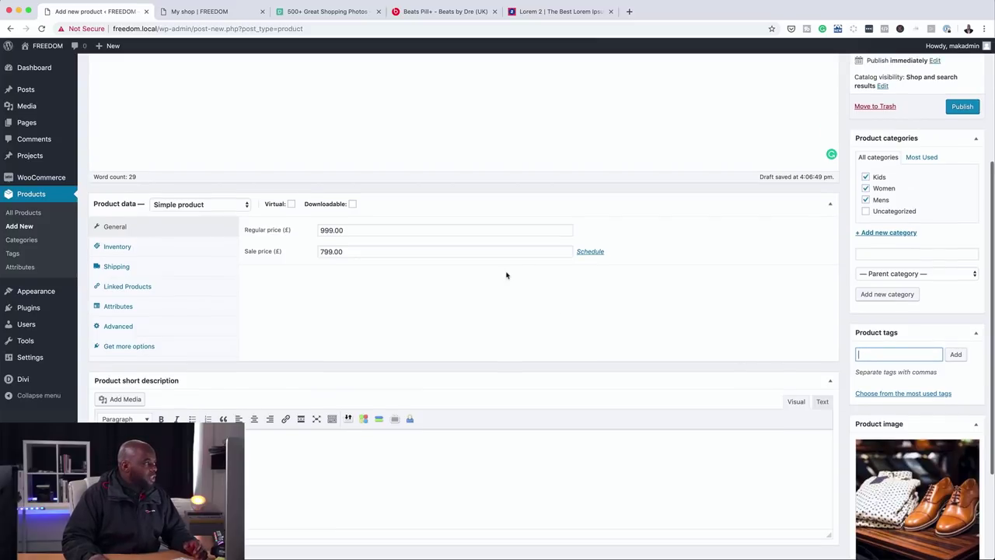
pyautogui.click(539, 14)
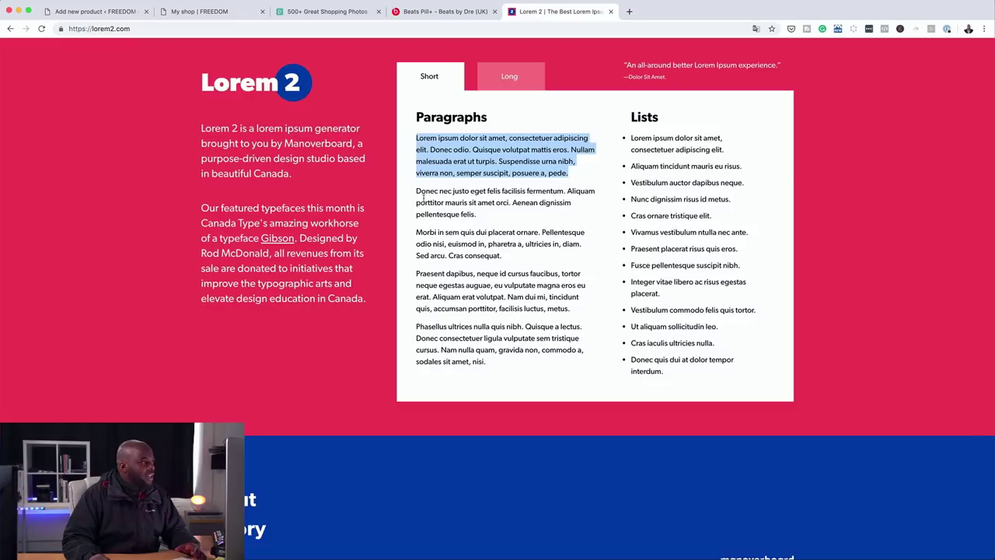
pyautogui.click(482, 214)
pyautogui.press('super+c')
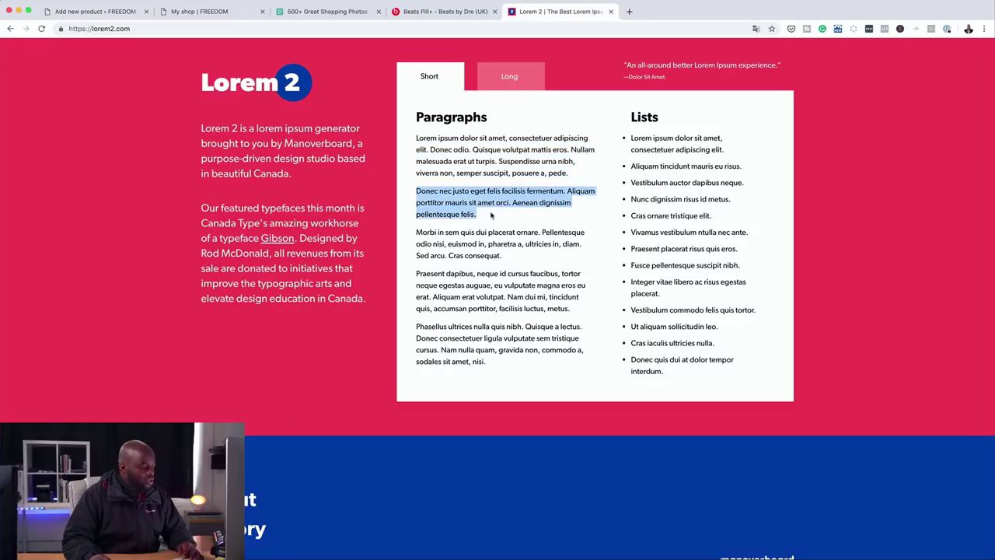
pyautogui.click(117, 12)
pyautogui.scroll(-3, 341, 358)
pyautogui.click(189, 299)
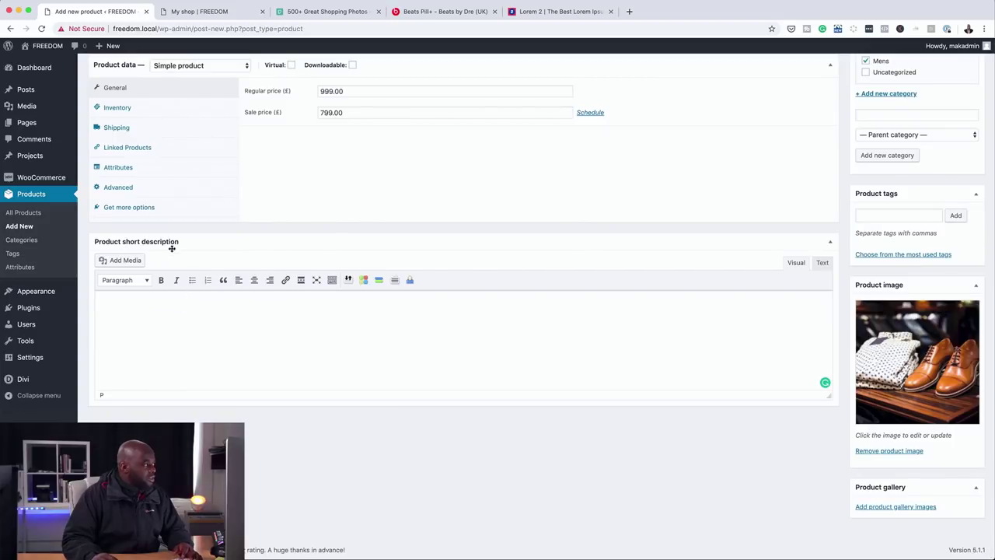
pyautogui.press('super+v')
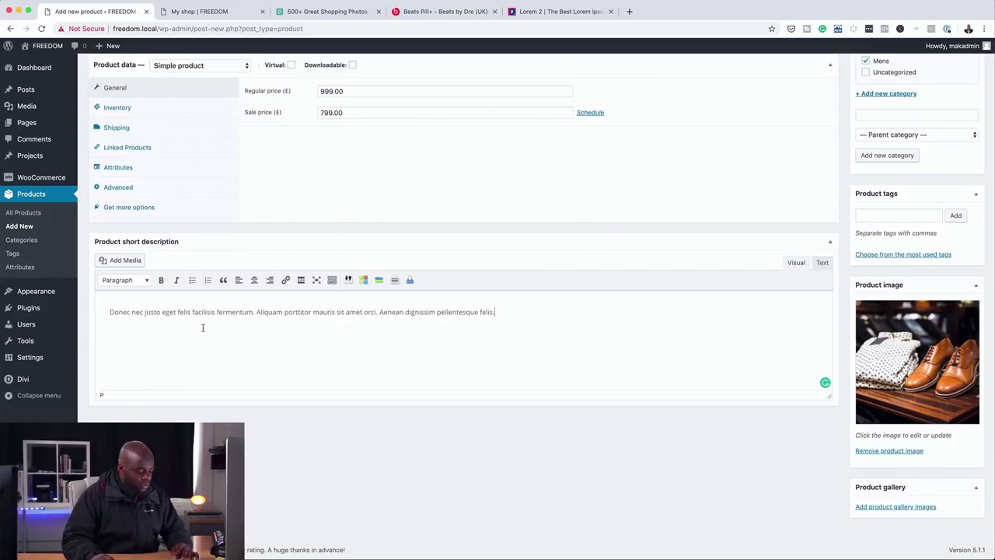
# Correct the product name to "Shoe One".
pyautogui.scroll(3, 666, 377)
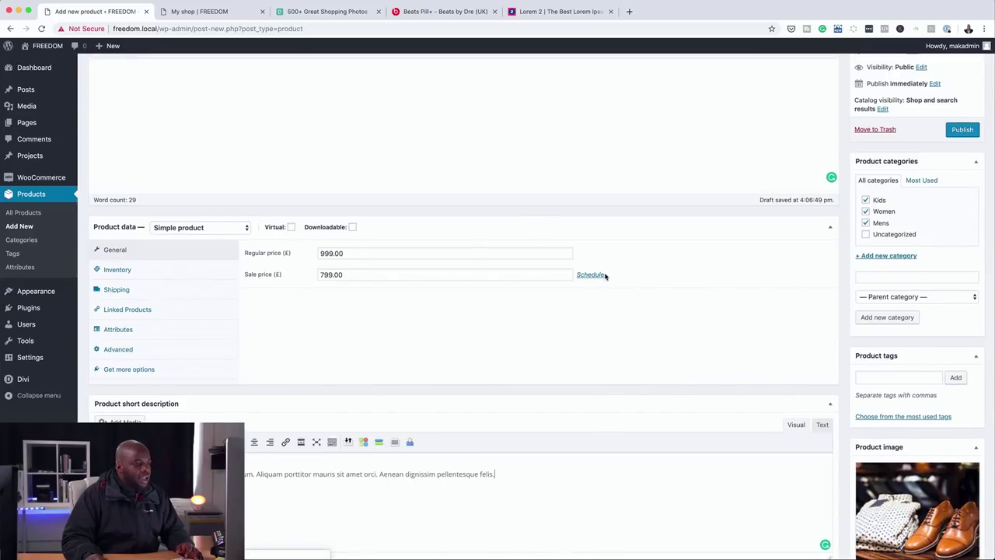
pyautogui.scroll(3, 606, 275)
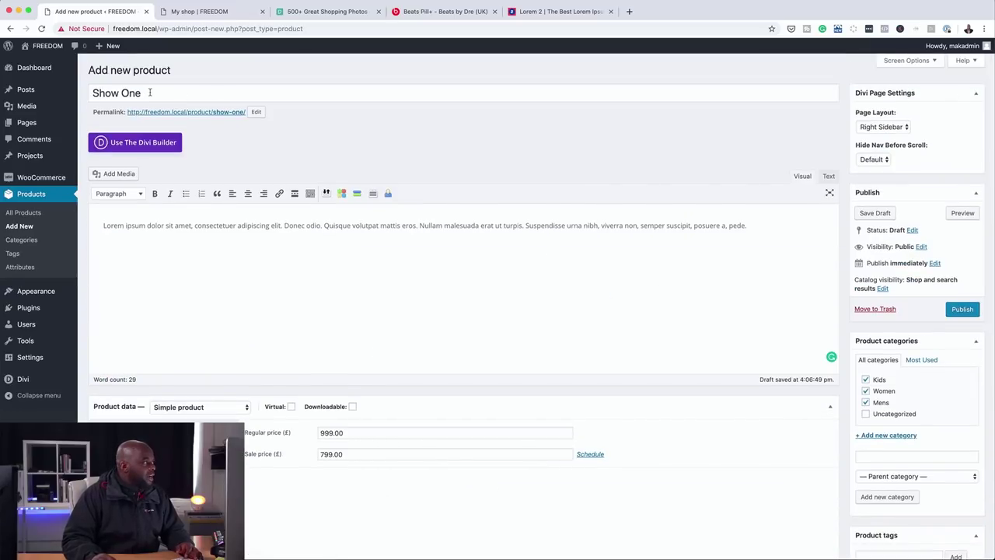
pyautogui.click(120, 92)
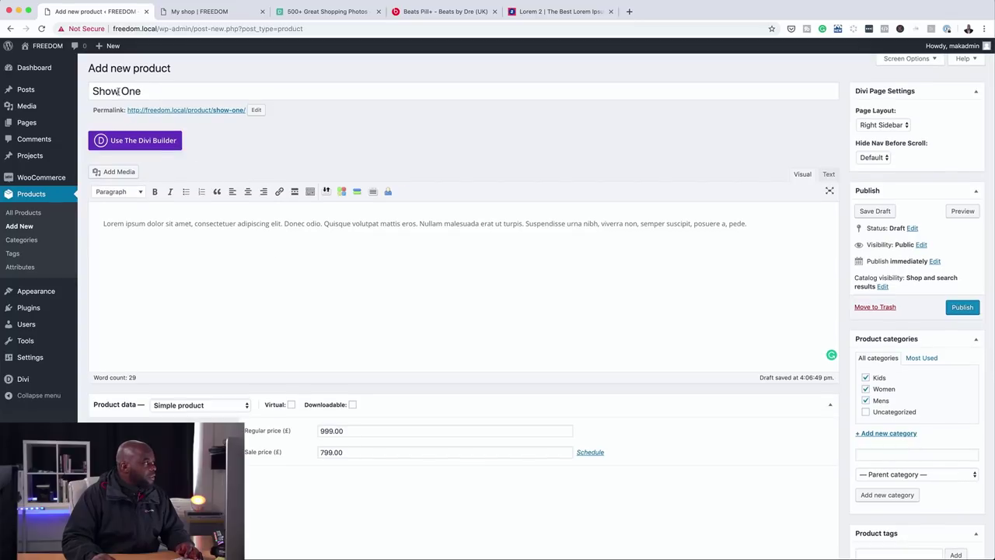
pyautogui.press('BackSpace')
pyautogui.write('e')
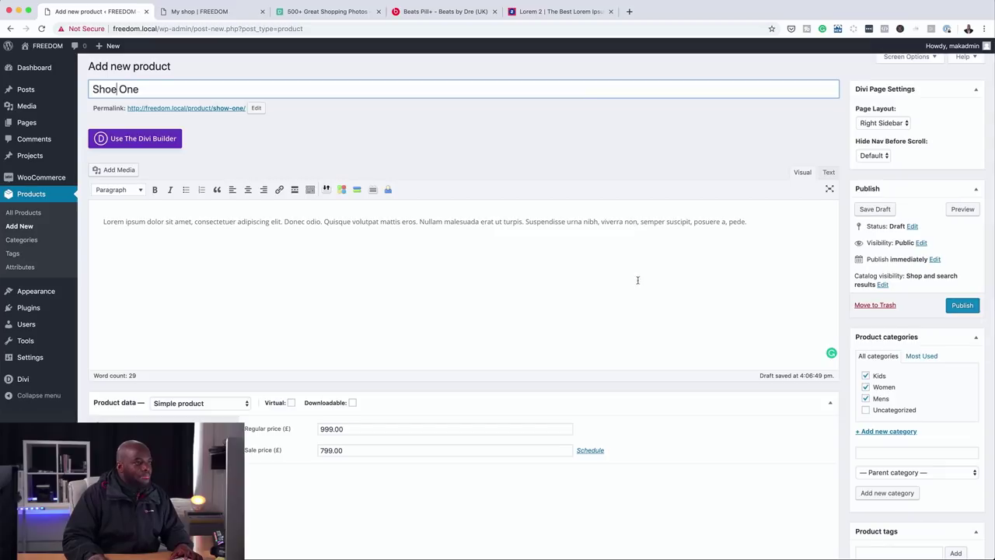
# Review the product's inventory, shipping and linked products settings.
pyautogui.scroll(-3, 634, 287)
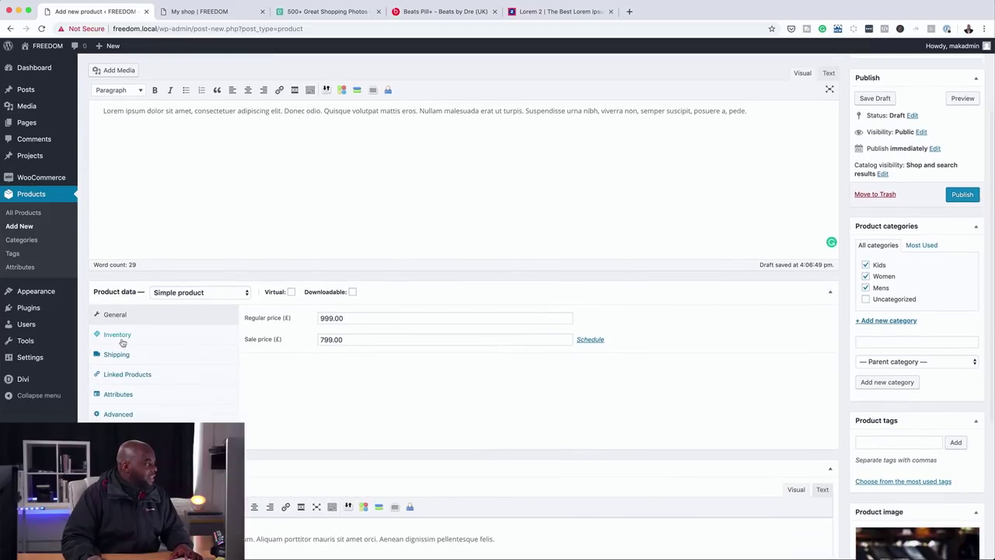
pyautogui.click(123, 336)
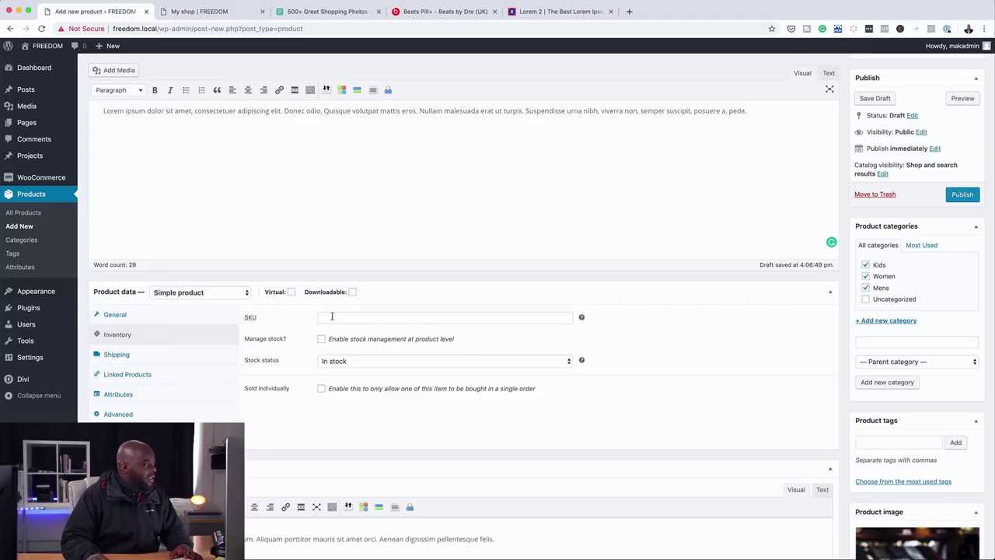
pyautogui.click(149, 356)
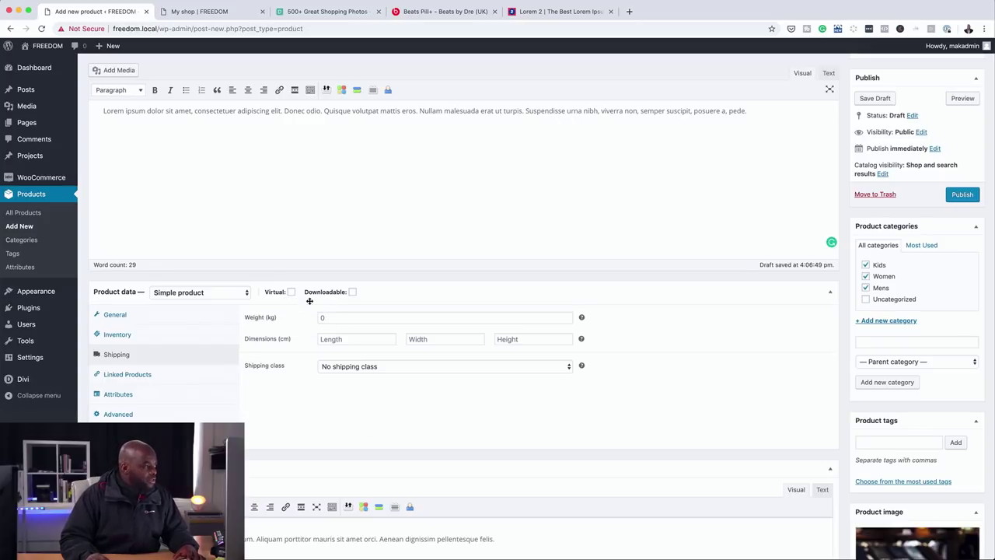
pyautogui.click(168, 379)
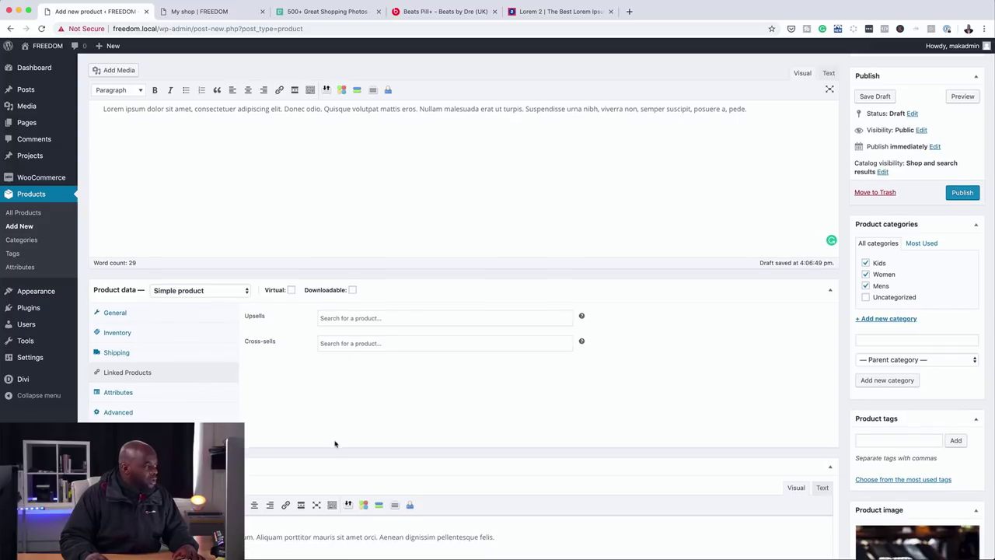
pyautogui.scroll(-5, 334, 441)
pyautogui.scroll(3, 335, 442)
pyautogui.scroll(6, 334, 441)
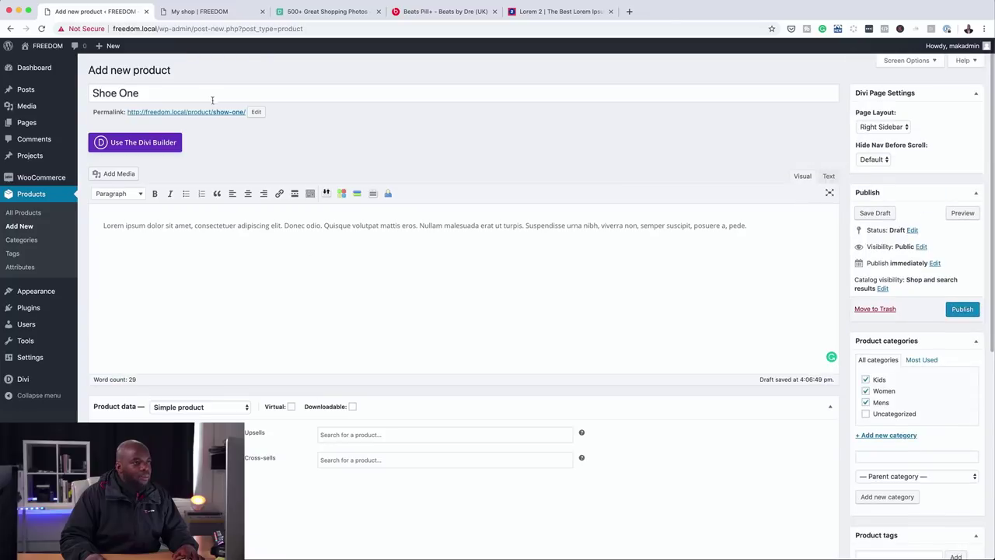
# Publish the product, and start another new product named "Shoe Two".
pyautogui.click(962, 309)
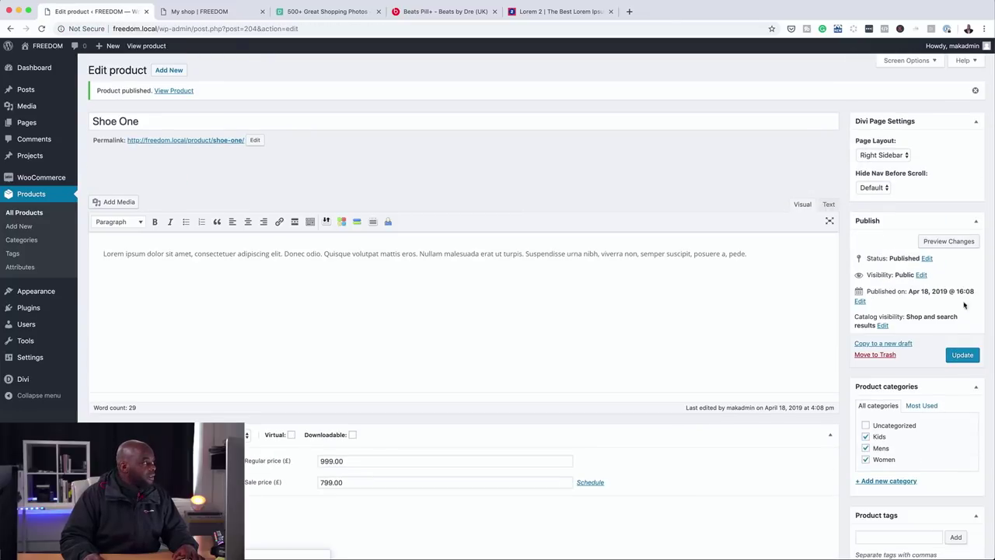
pyautogui.click(174, 70)
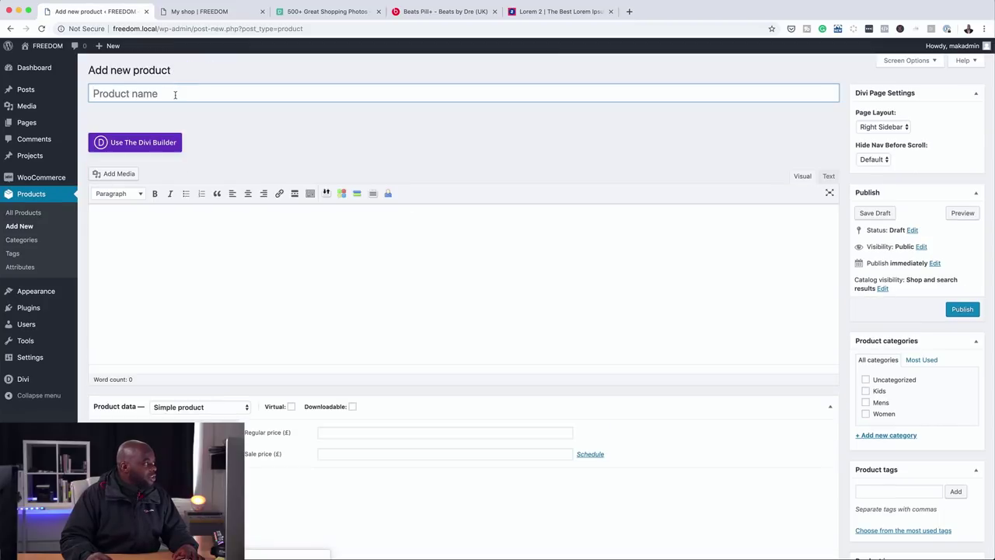
pyautogui.write('Shoe')
pyautogui.press('BackSpace')
pyautogui.press('BackSpace')
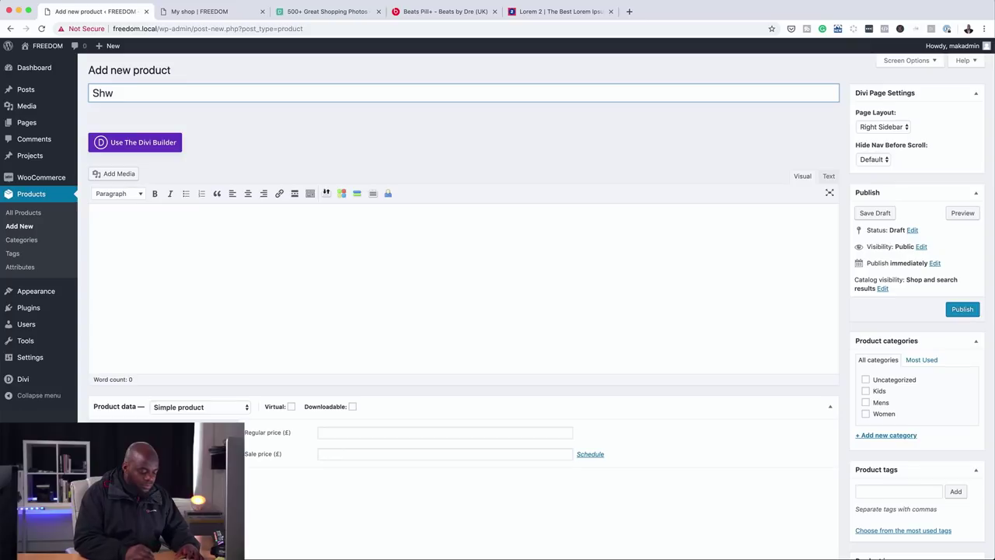
pyautogui.write('oe Two')
# Paste the copied "Donec nec justo" paragraph as both the main description and the short description of the product.
pyautogui.click(142, 226)
pyautogui.press('super+v')
pyautogui.scroll(-5, 407, 371)
pyautogui.click(264, 439)
pyautogui.write('m. Aliquam porttitor mauris sit amet orci. Aenean dignissim pellentesque felis.')
# Set the product's regular price to 129.00 and assign it to the Women category.
pyautogui.click(354, 219)
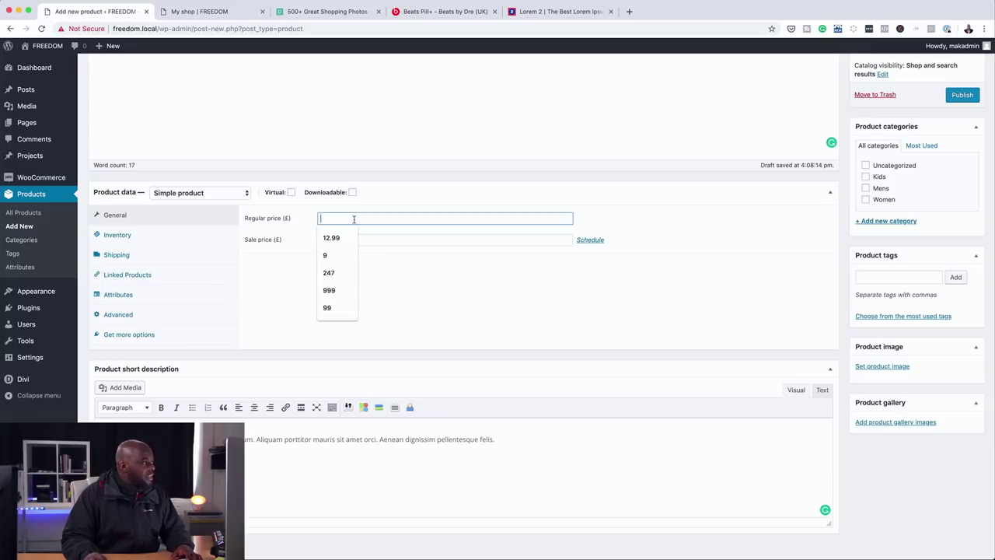
pyautogui.write('129')
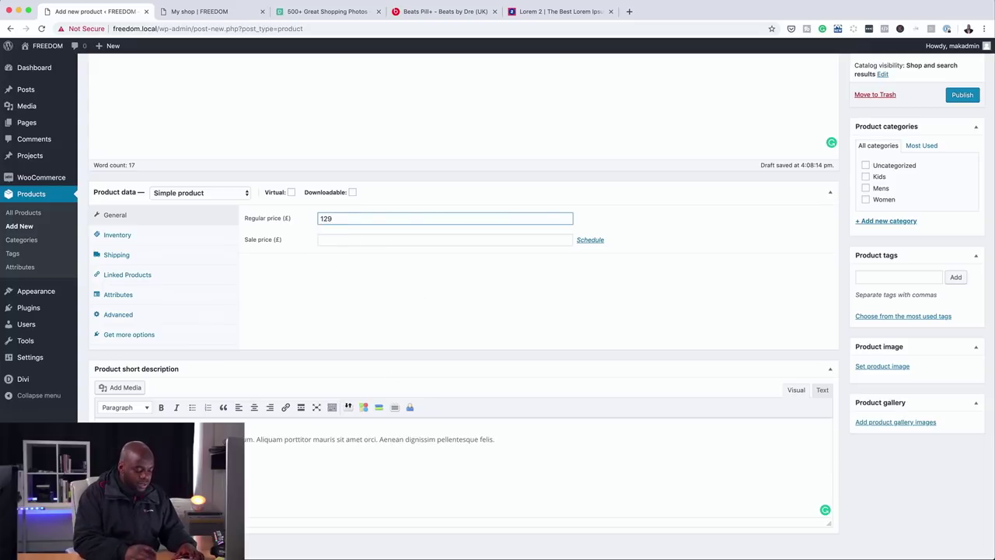
pyautogui.write('.00')
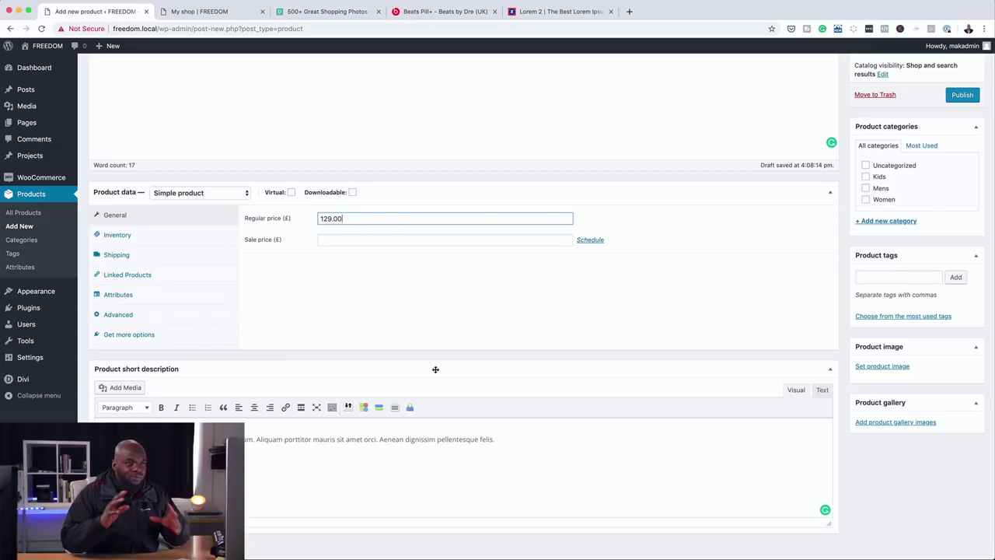
pyautogui.click(870, 201)
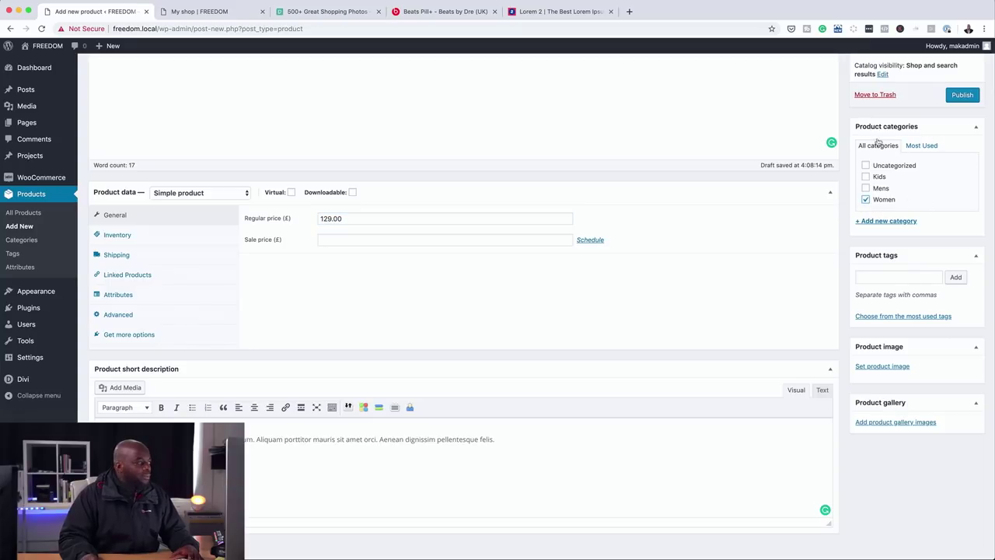
# Set air-jordan-design-footwear-1598505.jpg from the media library as the product image.
pyautogui.click(883, 366)
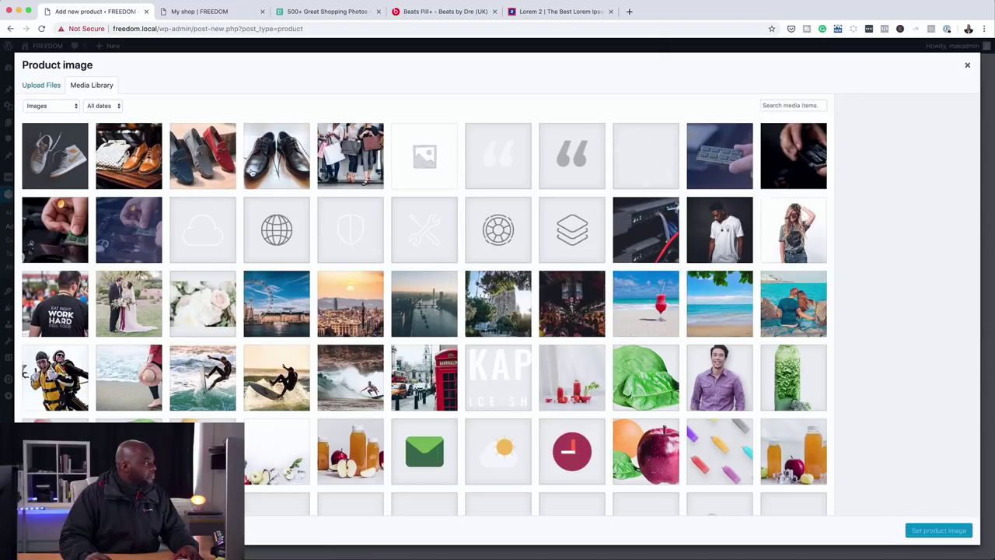
pyautogui.click(67, 168)
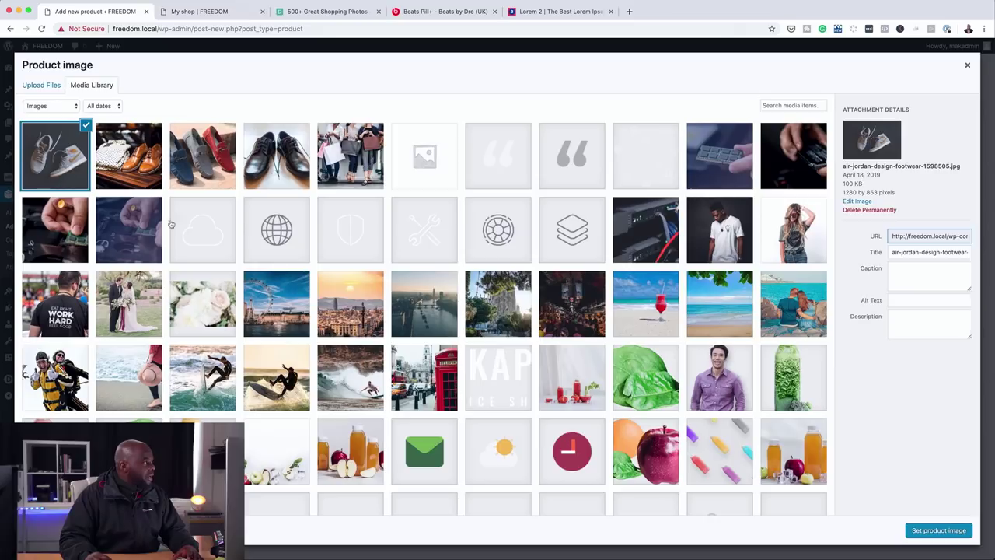
pyautogui.click(938, 531)
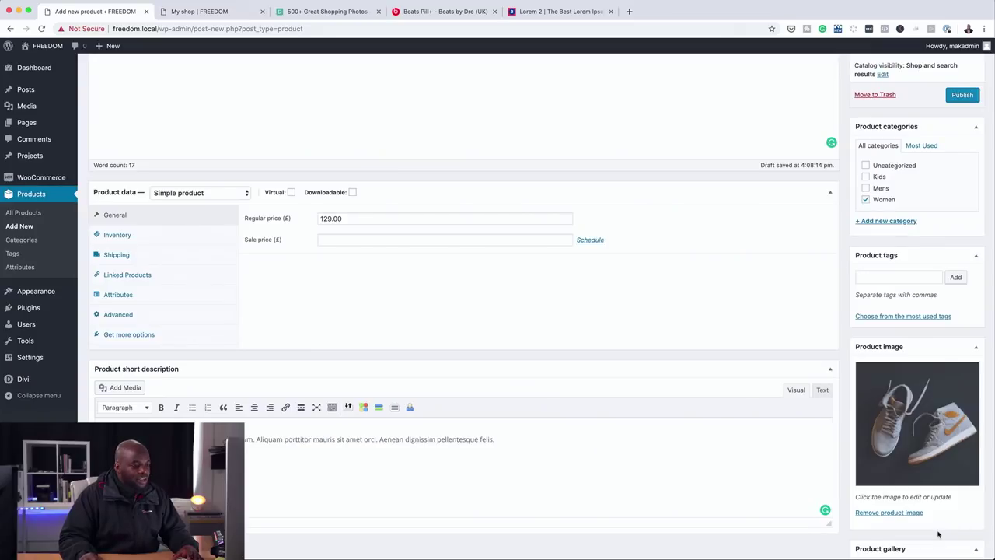
# Publish the Shoe Two product, and start another new product named "Shoe Three".
pyautogui.scroll(5, 940, 443)
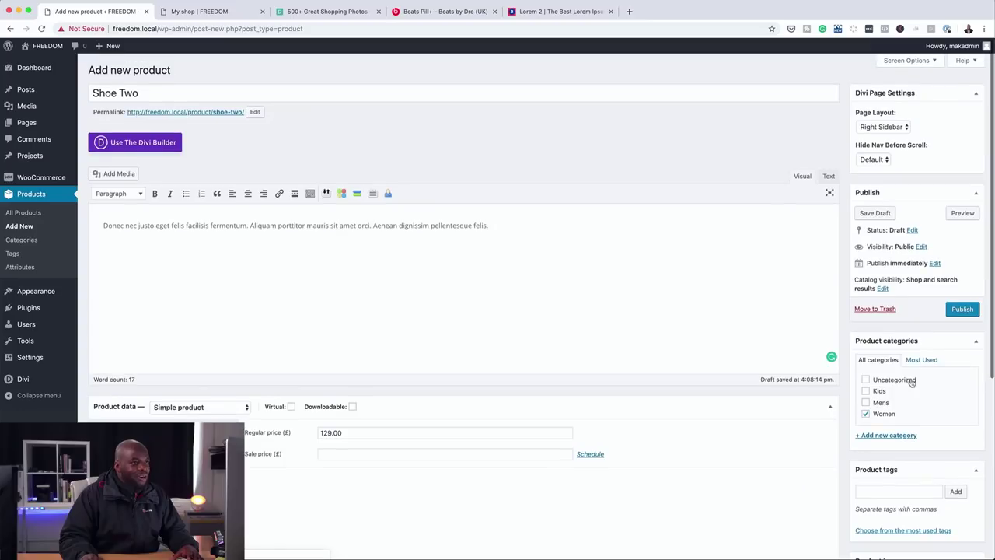
pyautogui.click(965, 311)
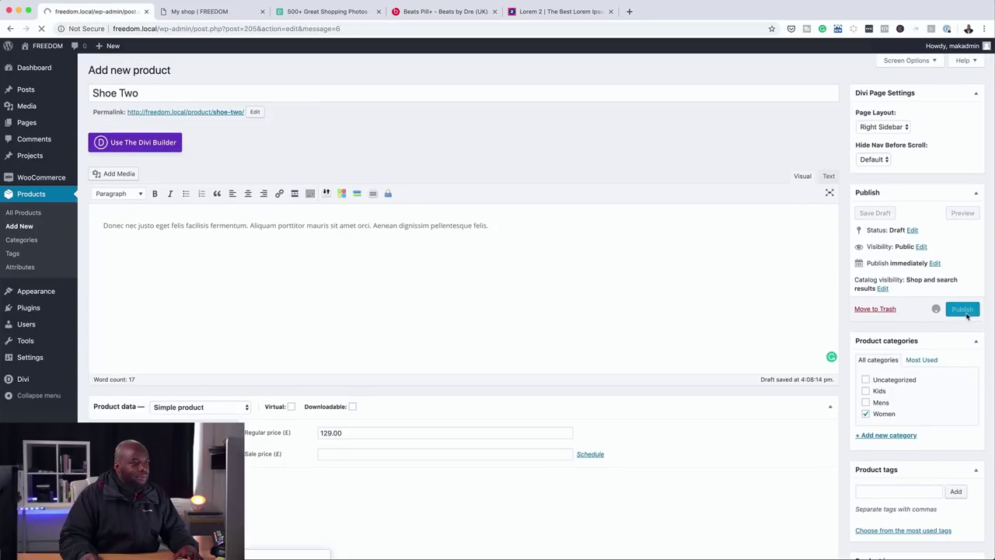
pyautogui.tripleClick(173, 121)
pyautogui.hotkey('ctrl', 'c')
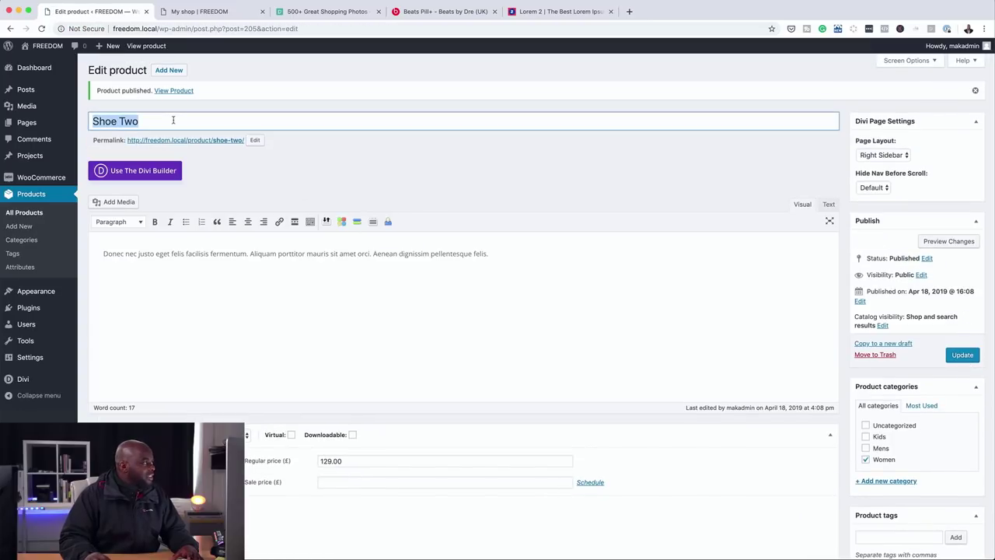
pyautogui.click(170, 71)
pyautogui.write('Shoe Three')
# Copy the "Praesent dapibus" paragraph from the Lorem 2 page for the product's description.
pyautogui.click(600, 280)
pyautogui.hotkey('ctrl', 'v')
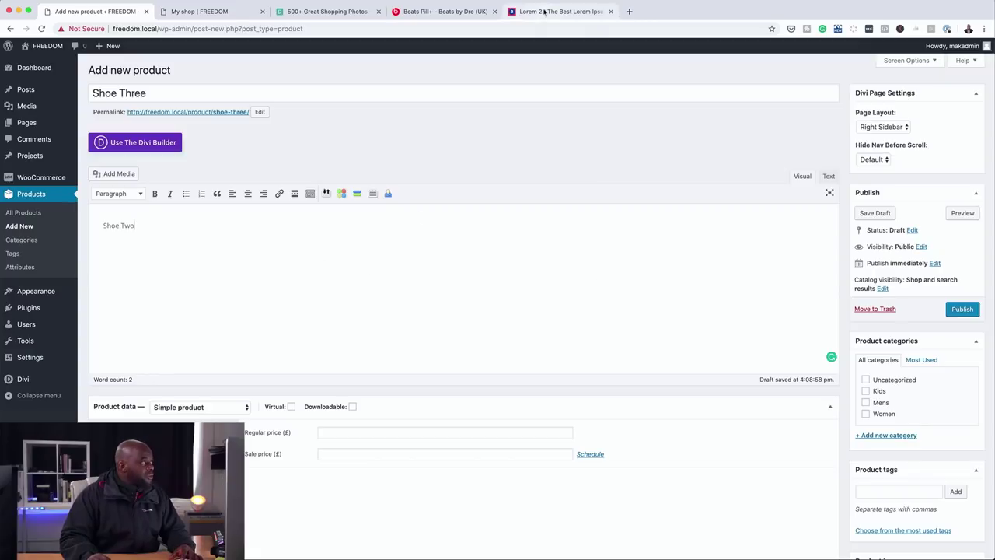
pyautogui.click(545, 11)
pyautogui.moveTo(418, 274); pyautogui.dragTo(576, 316)
pyautogui.press('super+c')
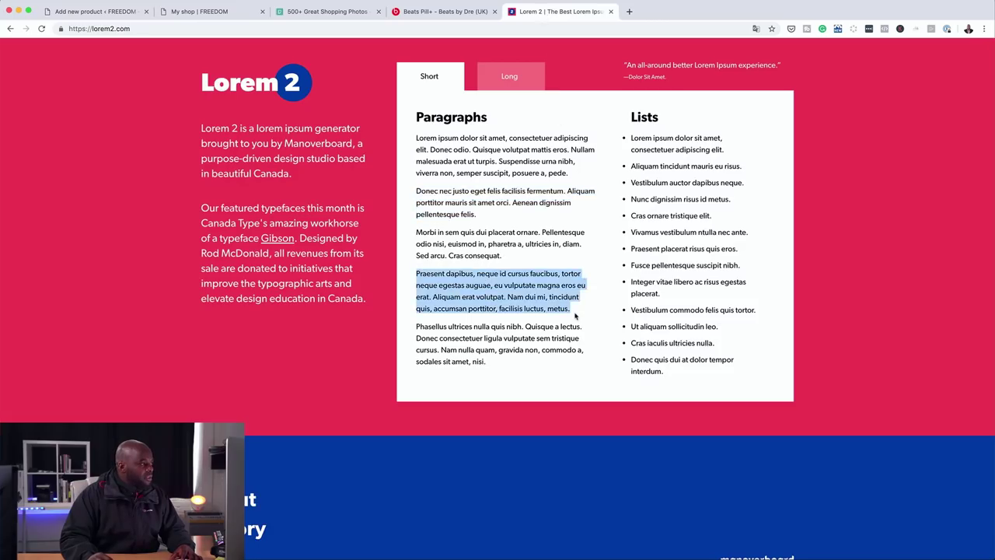
# Paste the copied "Praesent dapibus" paragraph as the main description, replacing any existing text, and as the short description of Shoe Three.
pyautogui.click(115, 11)
pyautogui.tripleClick(148, 226)
pyautogui.write('Praesent dapibus, neque id cursus faucibus, tortor neque egestas augue, eu vulputate magna eros eu erat. Aliquam erat volutpat. Nam dui mi, tincidunt quis, accumsan porttitor, facilisis luctus, metus.')
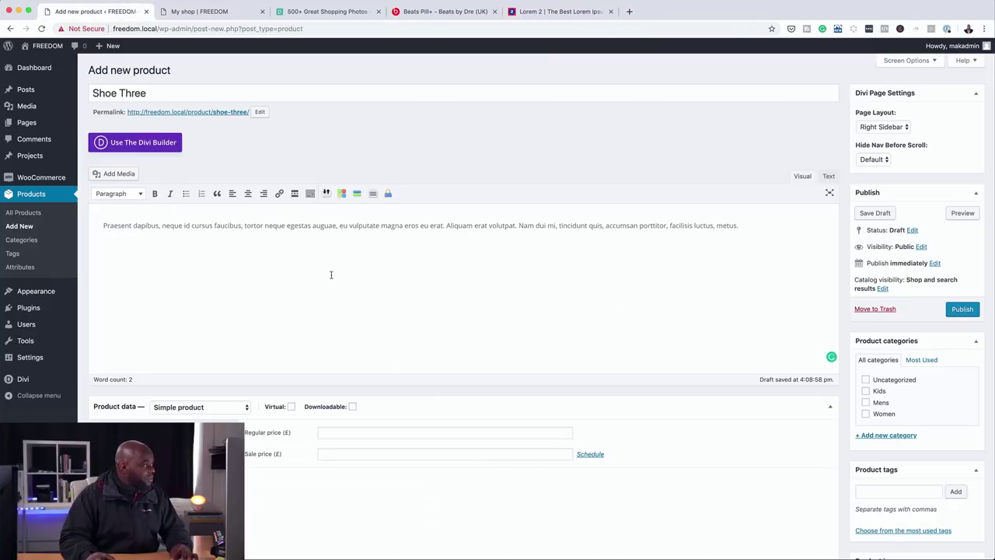
pyautogui.scroll(-5, 331, 274)
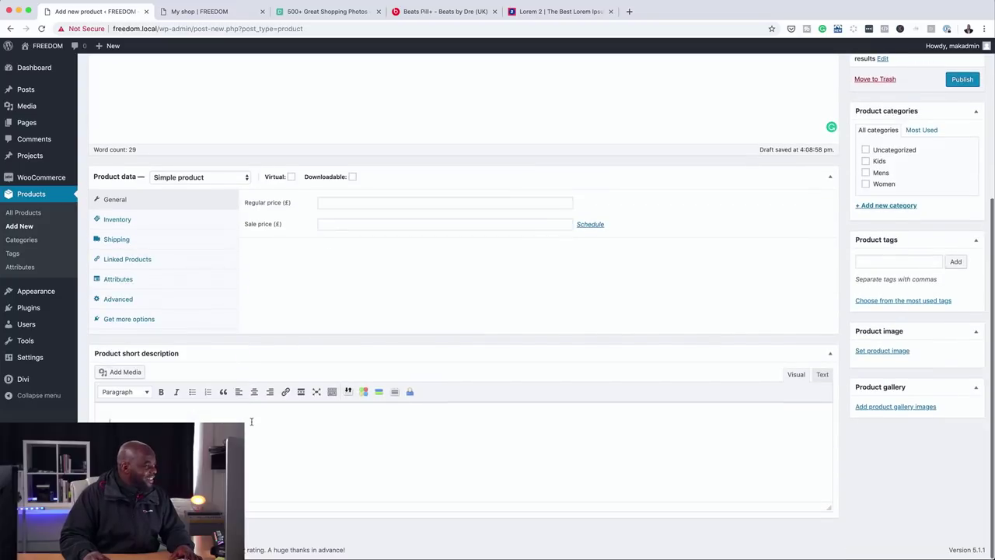
pyautogui.press('super+v')
# Set the regular price of Shoe Three to 89.99.
pyautogui.click(330, 203)
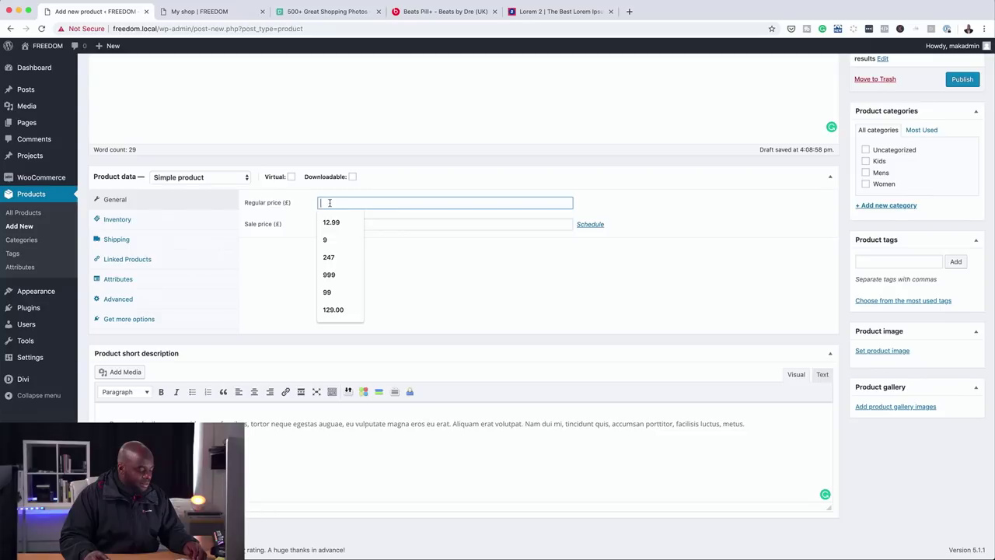
pyautogui.write('89.999')
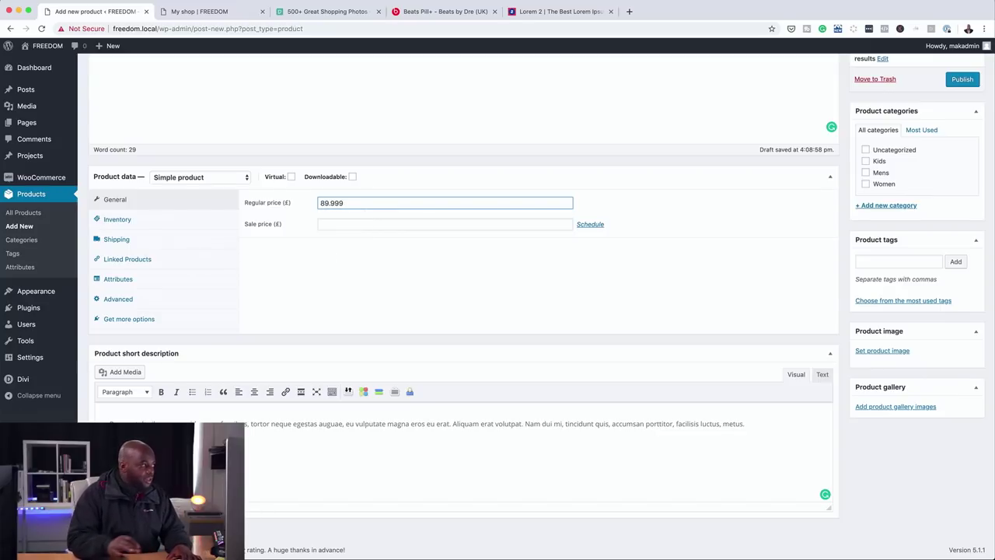
pyautogui.press('BackSpace')
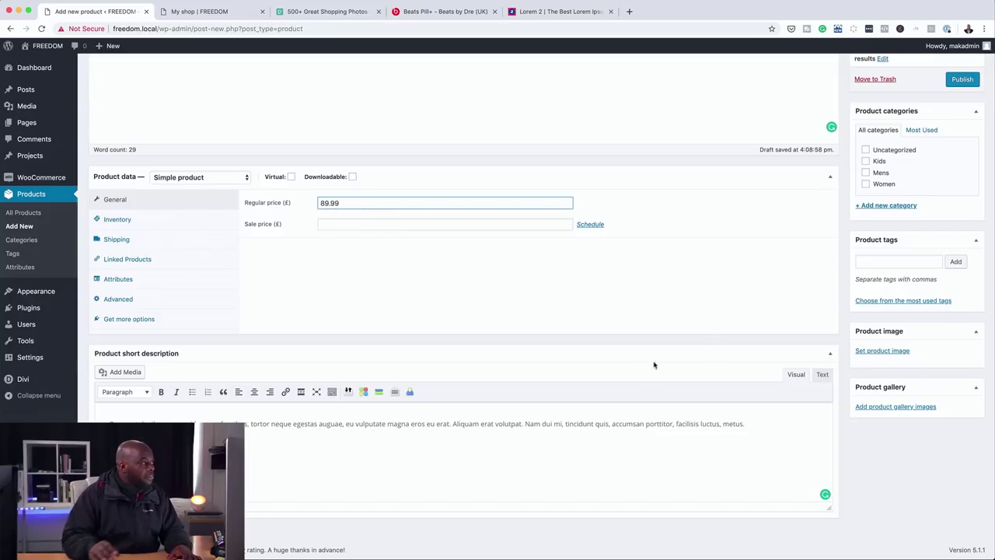
# Set footwear-leather-wear-267320.jpg from the media library as the product image and assign the product to the Mens category.
pyautogui.click(899, 352)
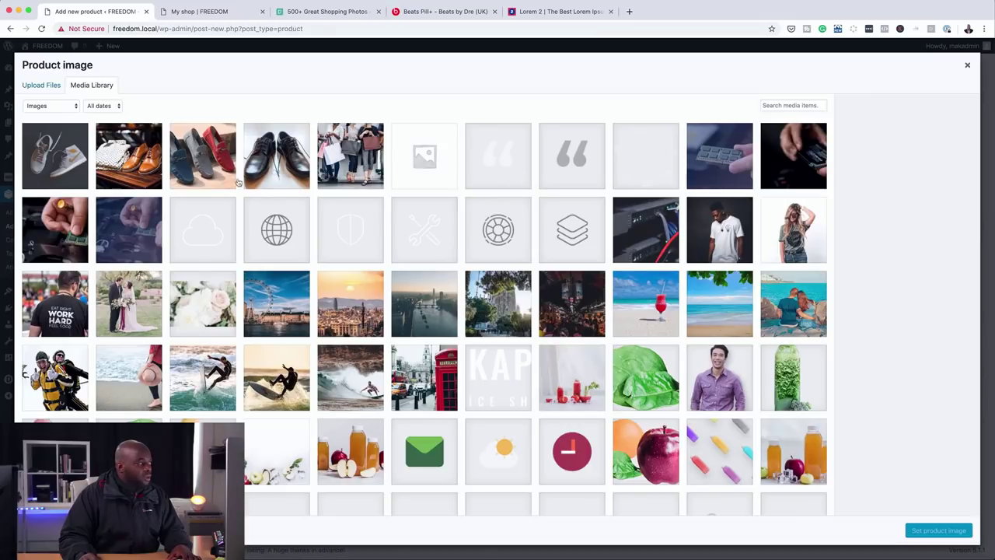
pyautogui.click(206, 171)
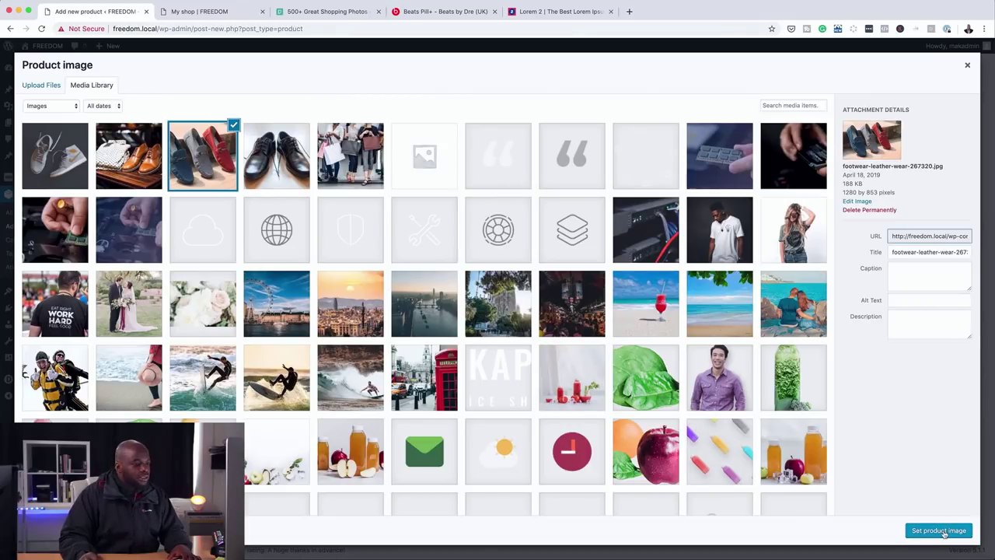
pyautogui.click(941, 530)
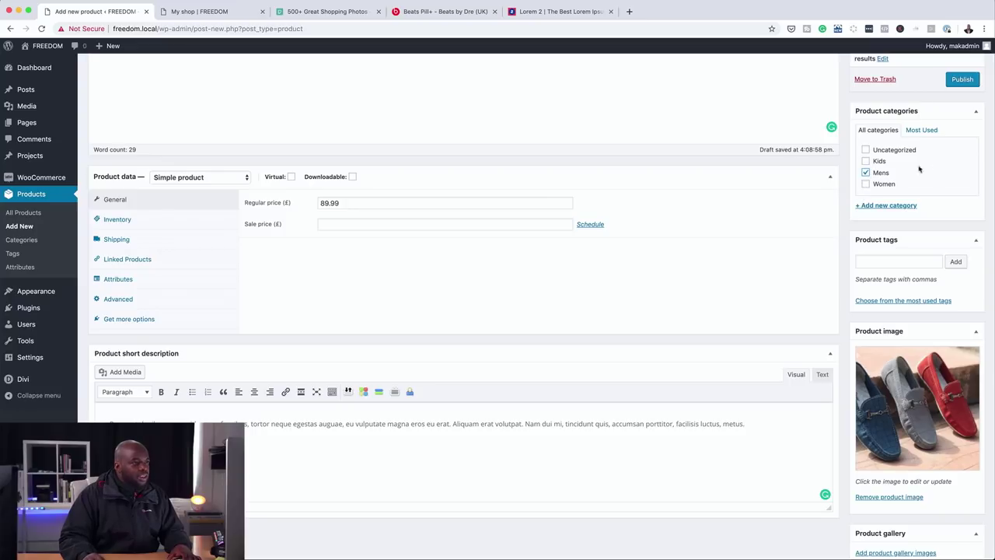
# Check the entered details of Shoe Three and publish the product.
pyautogui.scroll(-1, 697, 365)
pyautogui.scroll(3, 701, 366)
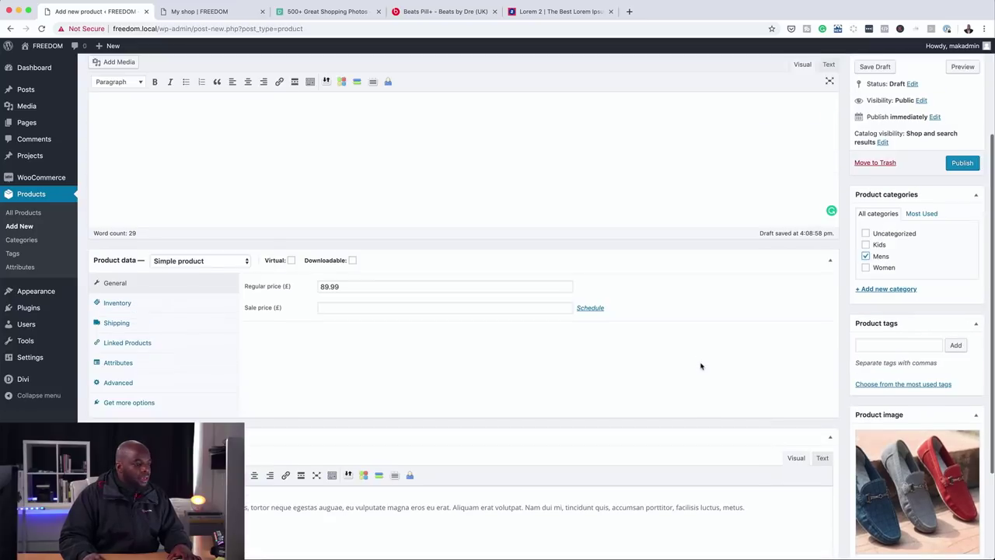
pyautogui.scroll(3, 701, 365)
pyautogui.scroll(-6, 702, 360)
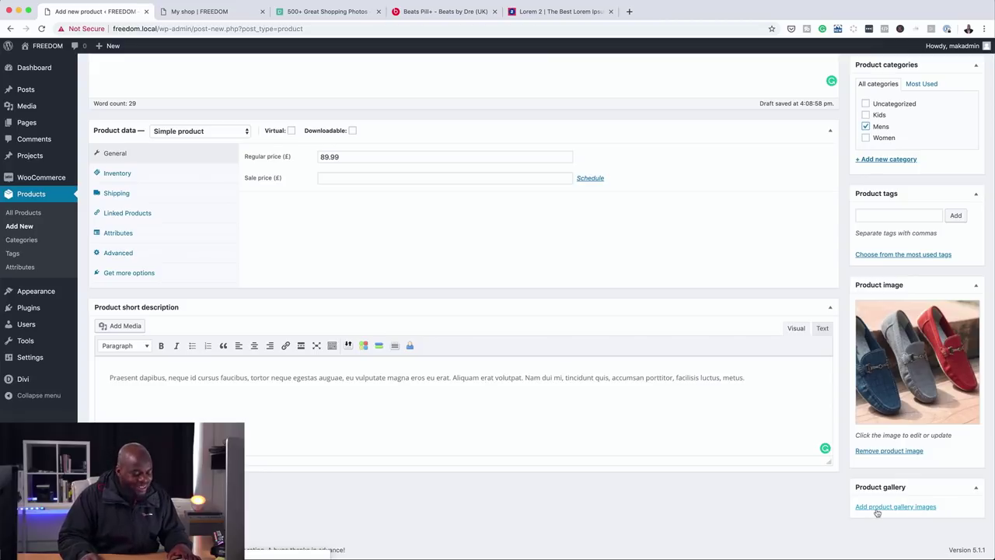
pyautogui.scroll(5, 874, 507)
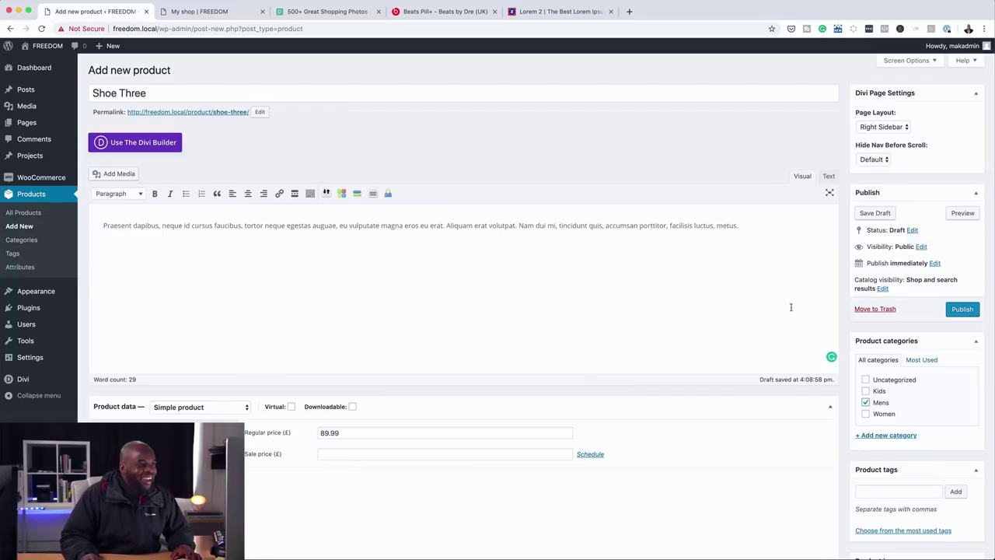
pyautogui.click(964, 312)
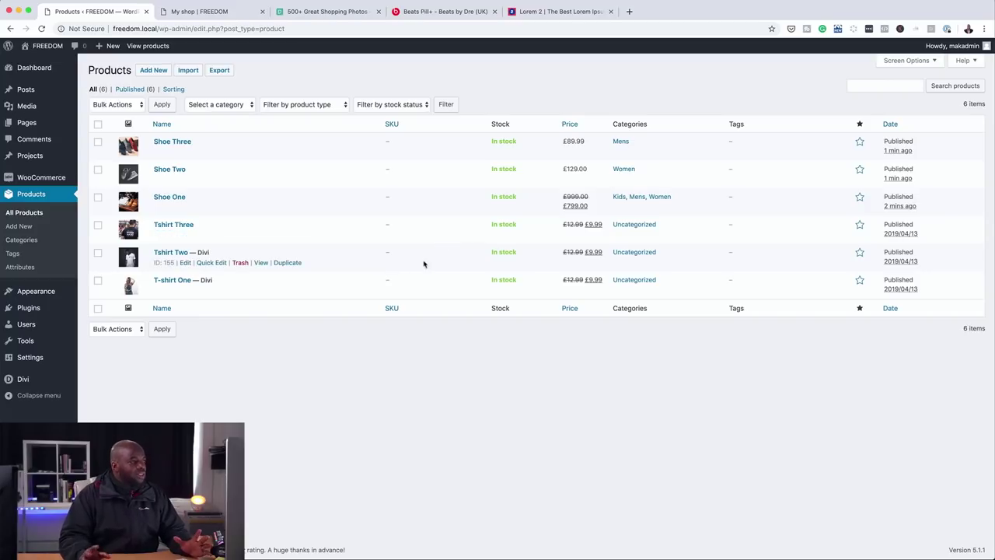
# On the My shop page, insert a regular section with a single-column row below the hero section and add a Shop module to it.
pyautogui.click(238, 15)
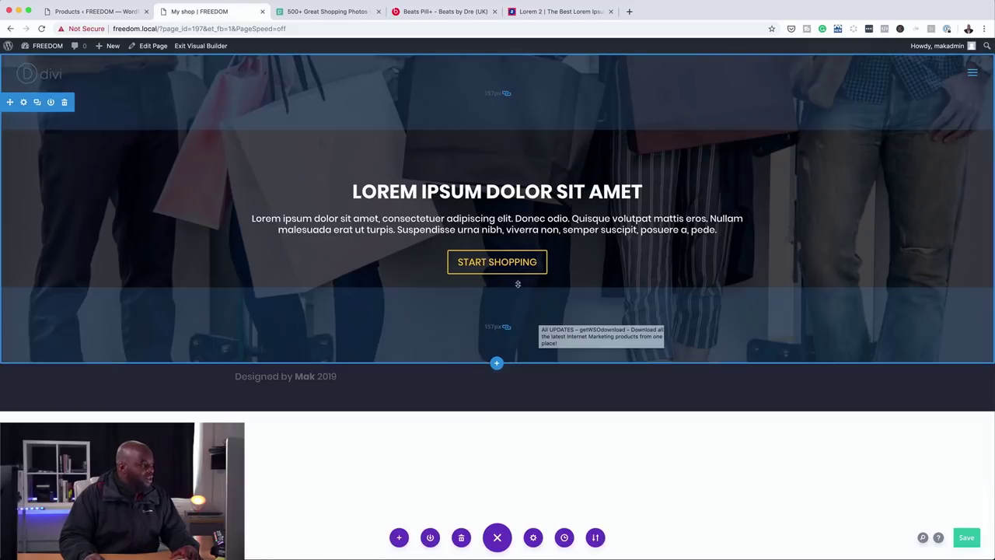
pyautogui.click(497, 363)
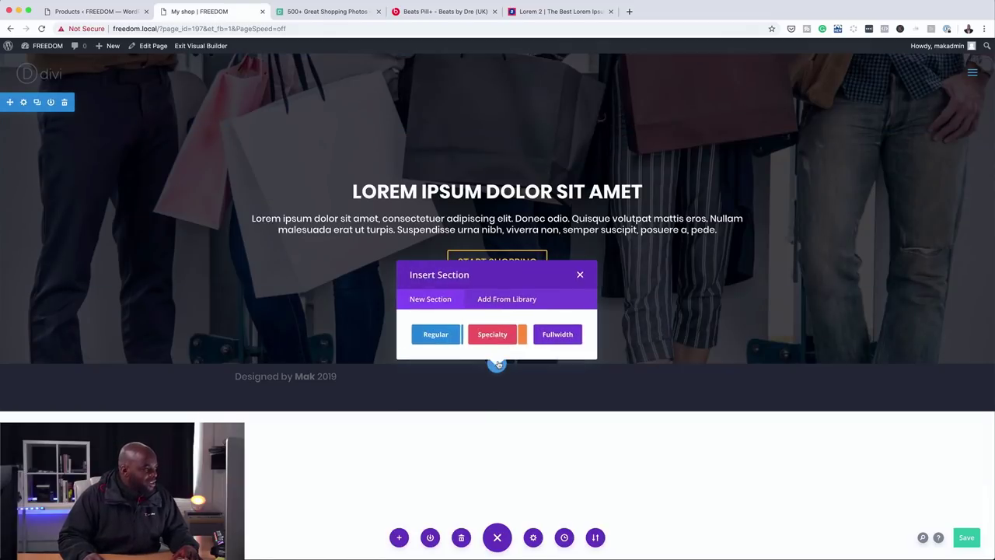
pyautogui.click(438, 332)
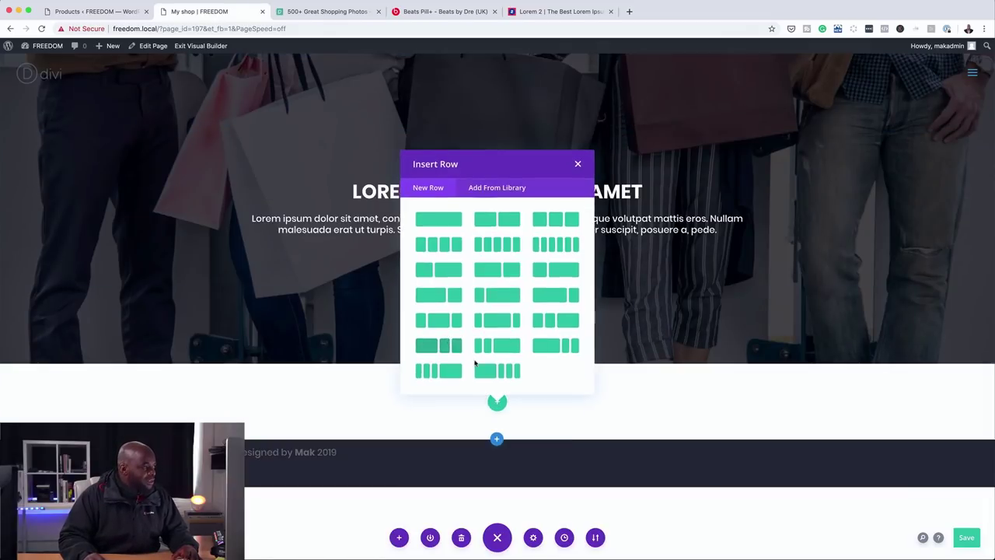
pyautogui.click(453, 221)
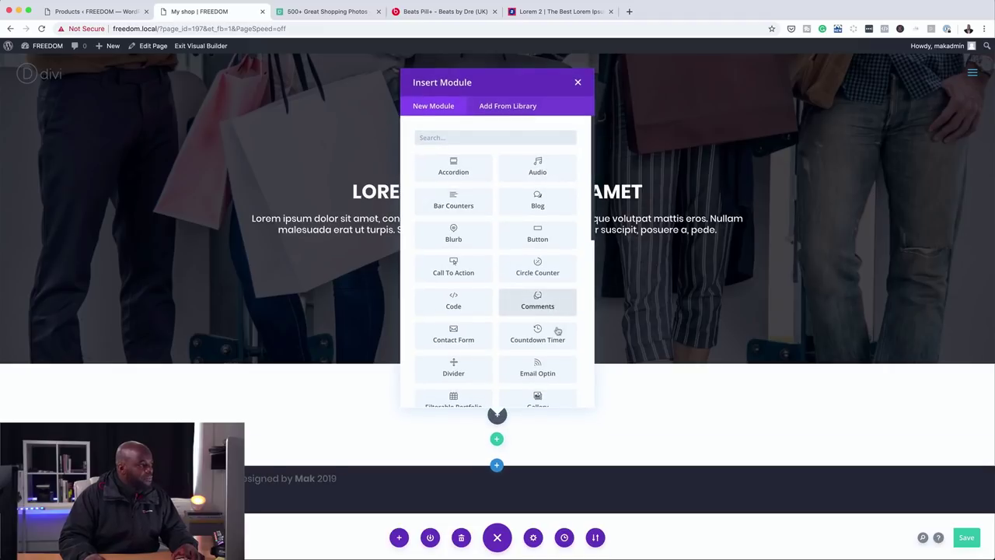
pyautogui.scroll(-3, 557, 333)
pyautogui.scroll(-10, 558, 333)
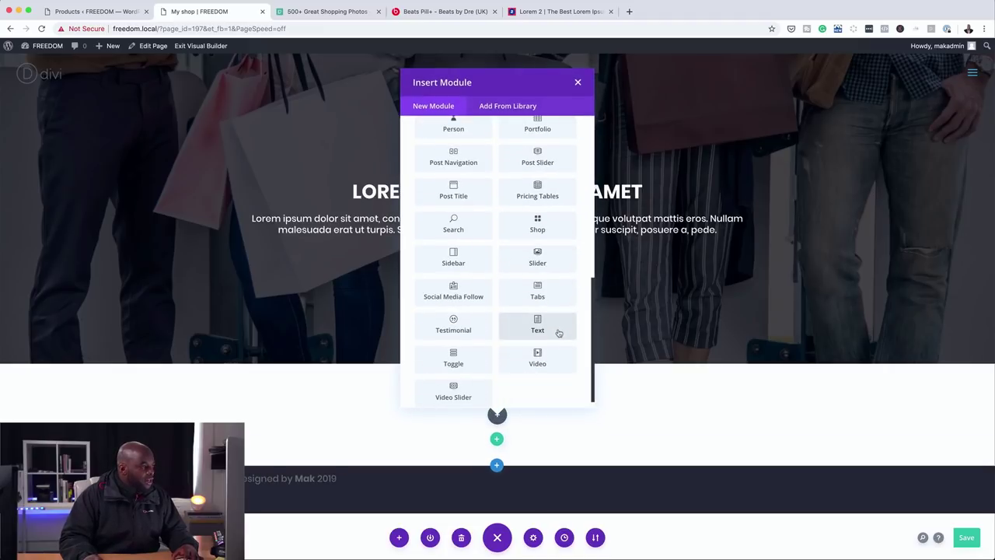
pyautogui.click(555, 225)
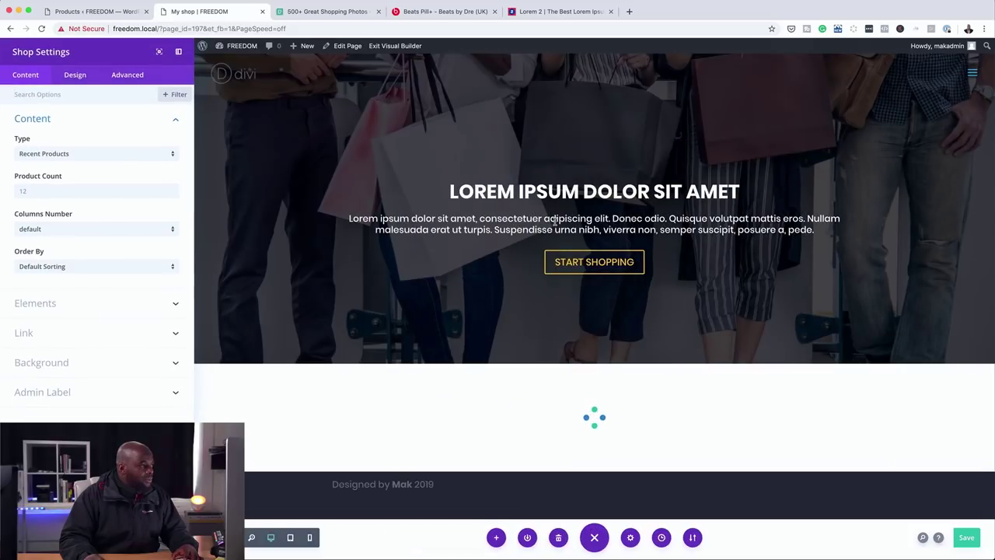
# Set the Shop module's product count to 8.
pyautogui.scroll(-5, 459, 346)
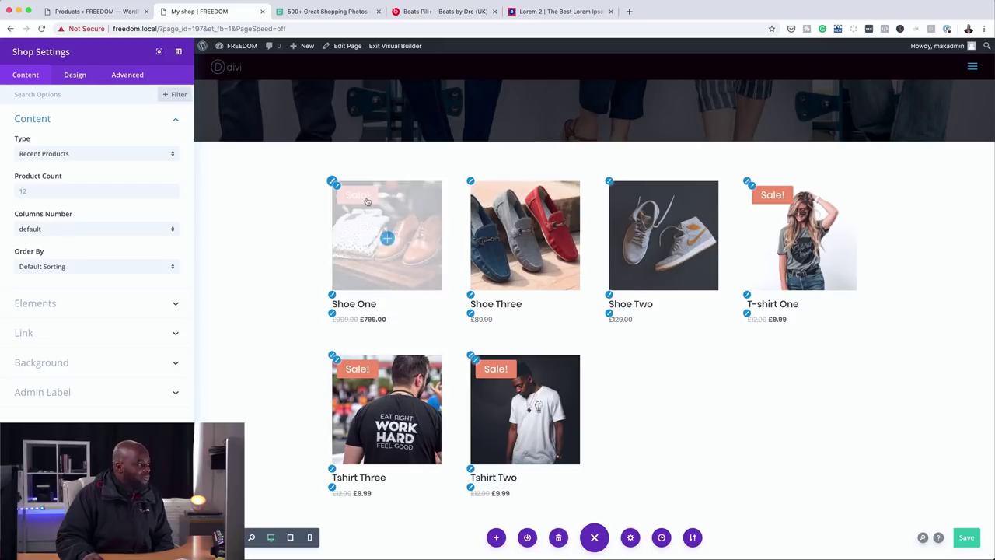
pyautogui.click(41, 192)
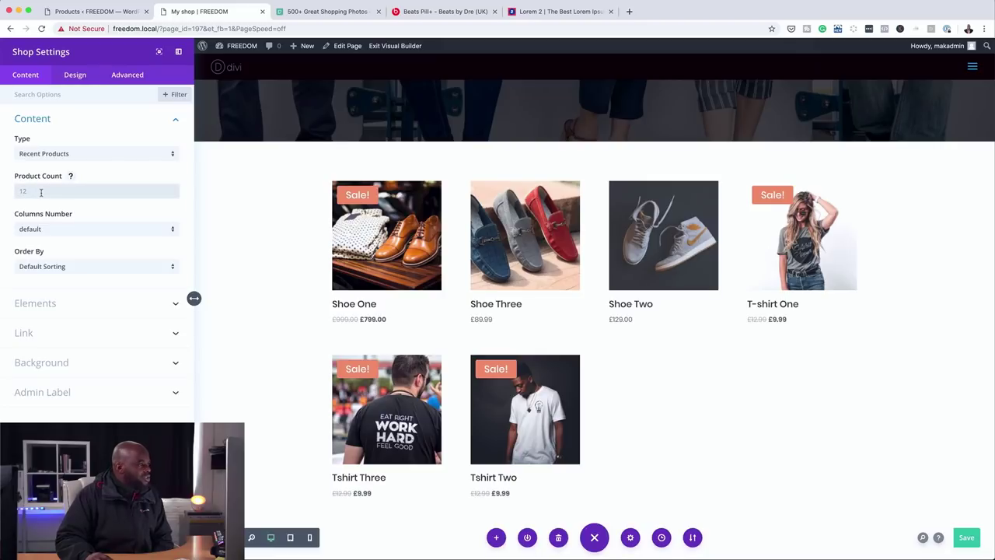
pyautogui.write('8')
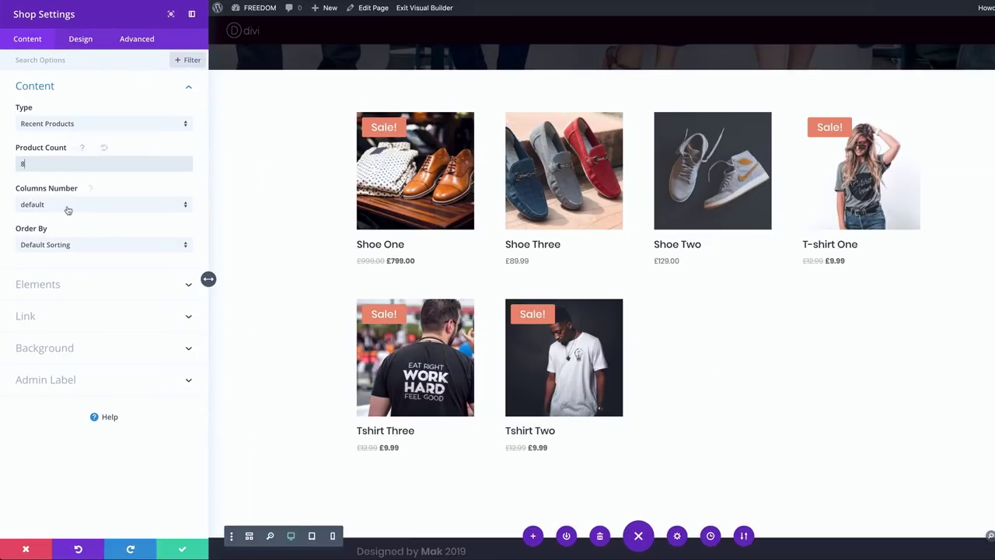
# Try the Shop module's product grid with 4 columns and with 6 columns.
pyautogui.click(68, 209)
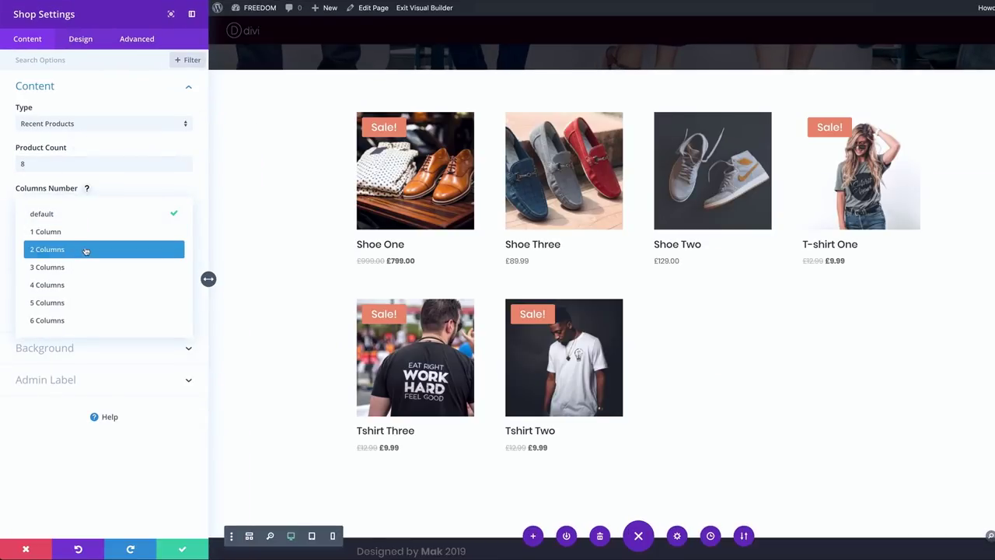
pyautogui.click(78, 286)
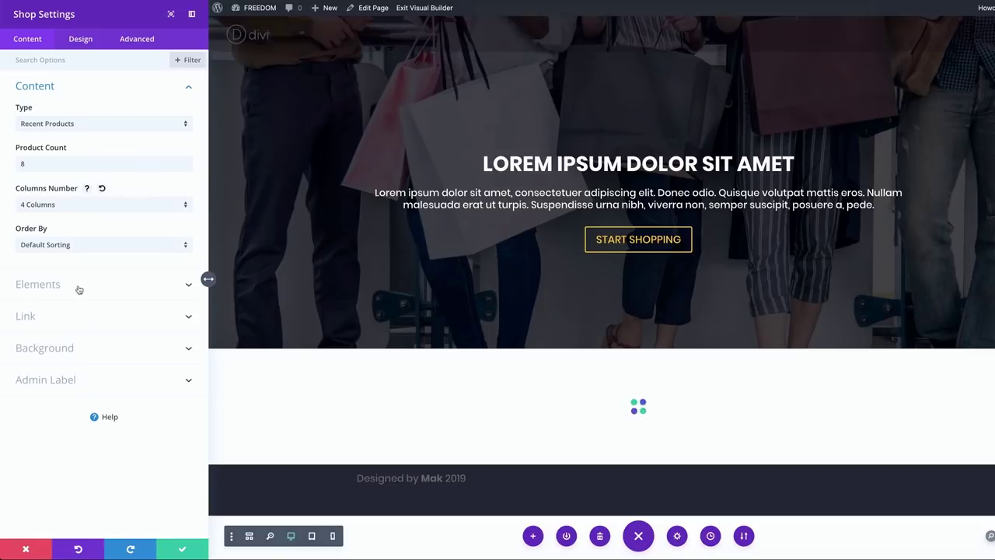
pyautogui.scroll(-5, 506, 313)
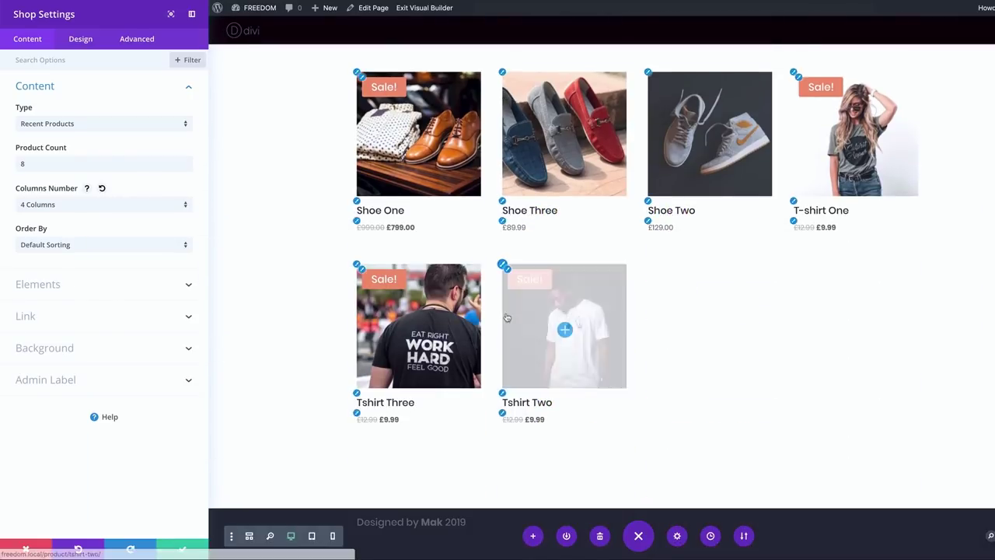
pyautogui.click(75, 207)
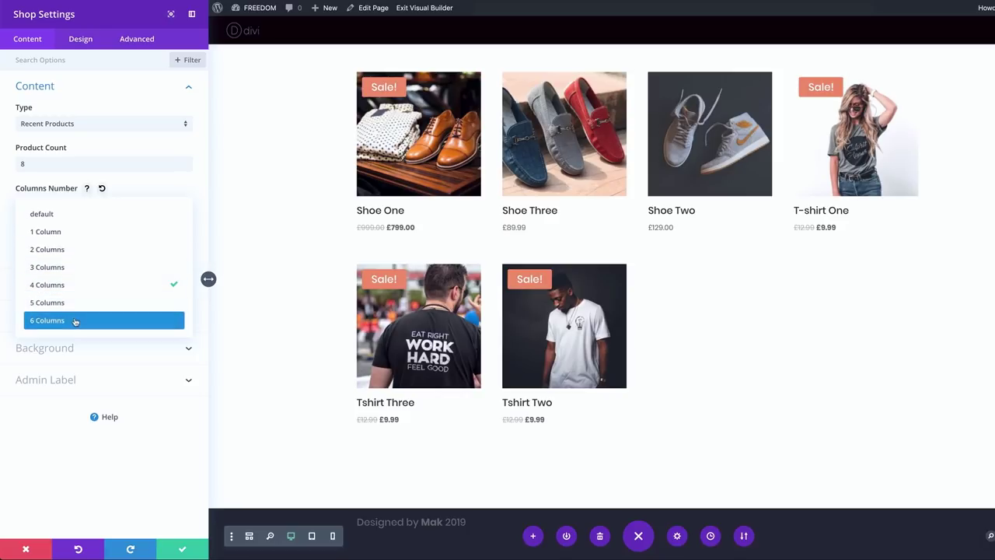
pyautogui.click(75, 321)
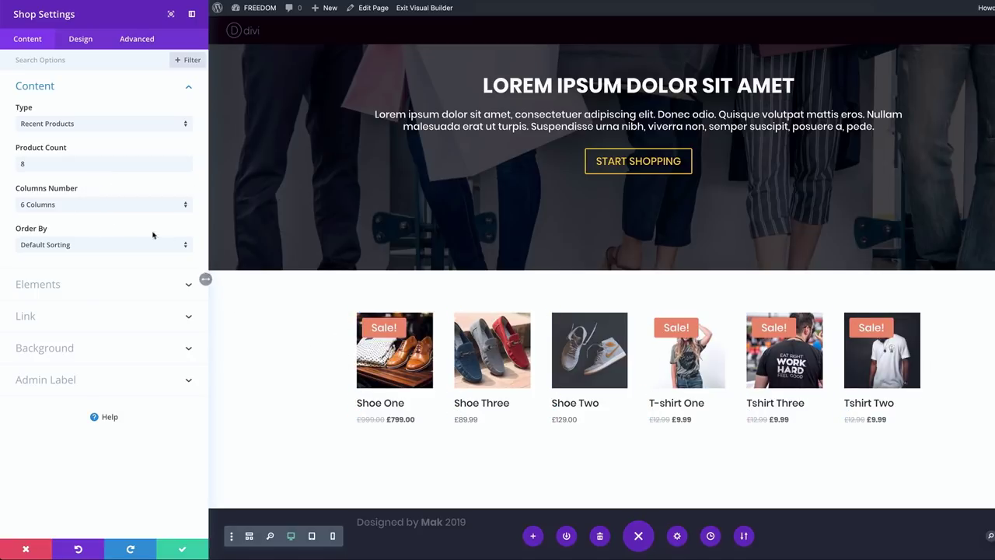
# Set the Shop module's columns number to 3 Columns and check the product grid.
pyautogui.click(66, 206)
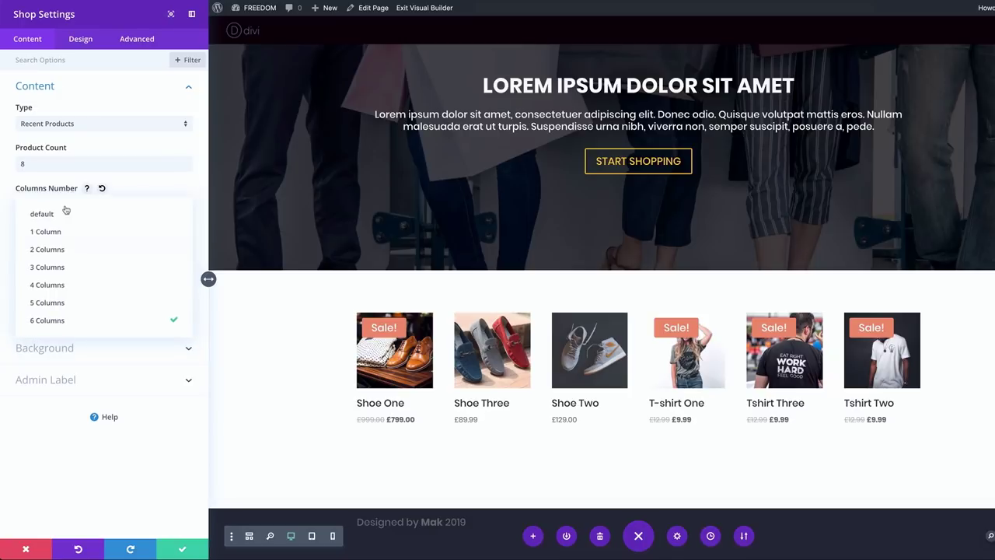
pyautogui.click(81, 267)
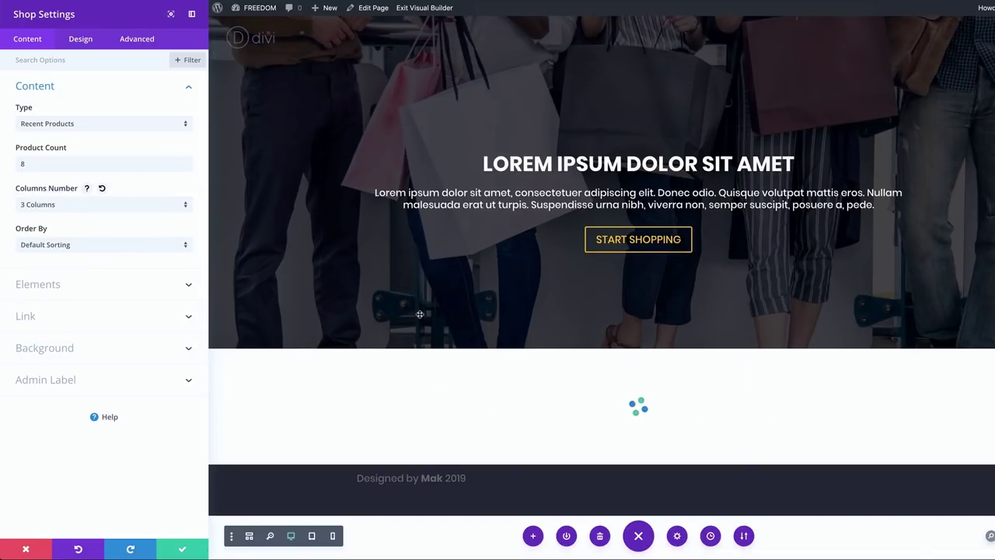
pyautogui.scroll(-4, 412, 315)
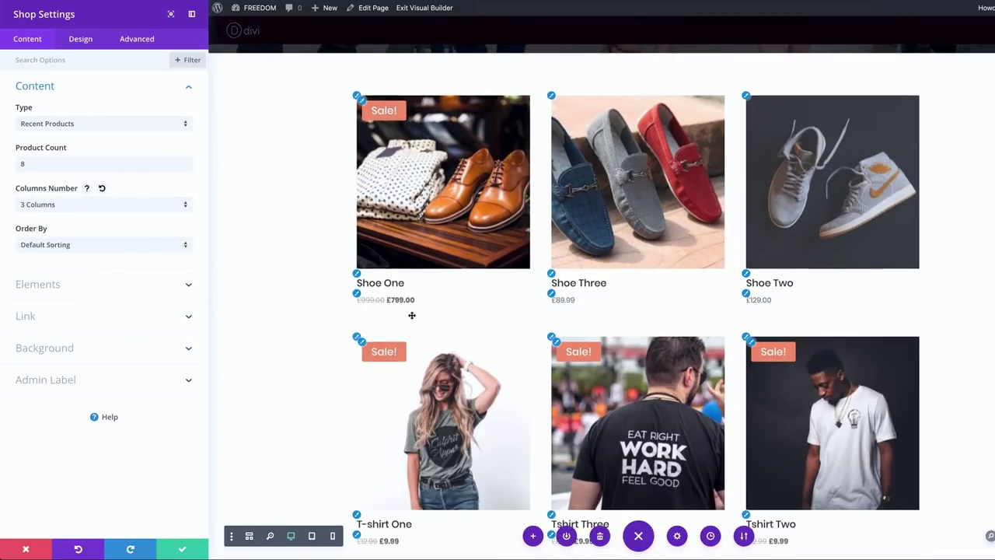
pyautogui.scroll(-2, 408, 315)
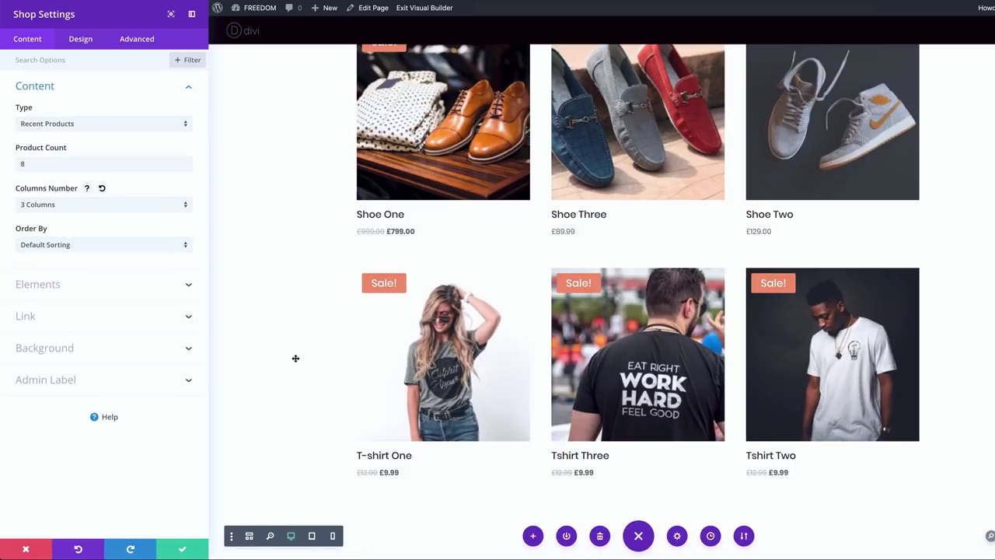
# Turn on pagination for the Shop module and check the product grid.
pyautogui.scroll(3, 330, 341)
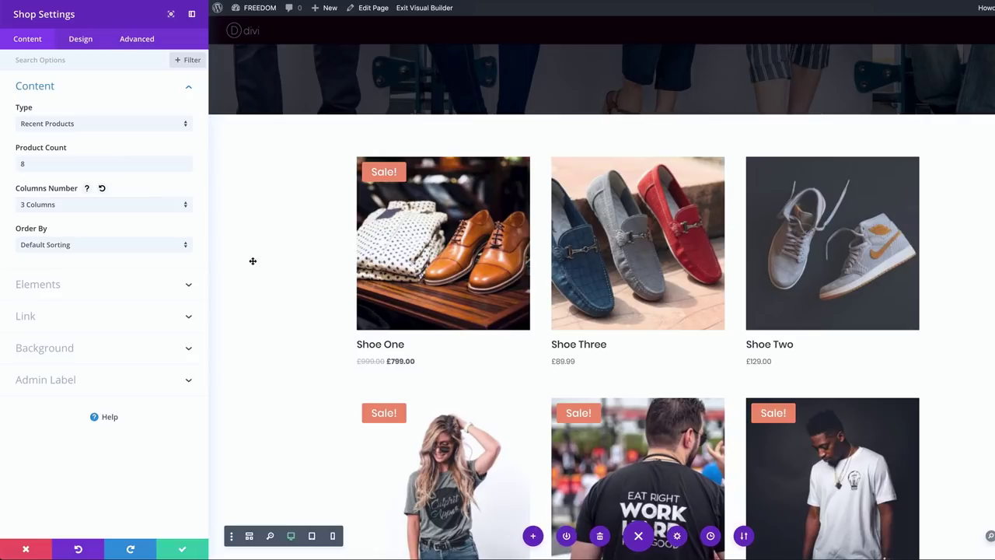
pyautogui.click(49, 280)
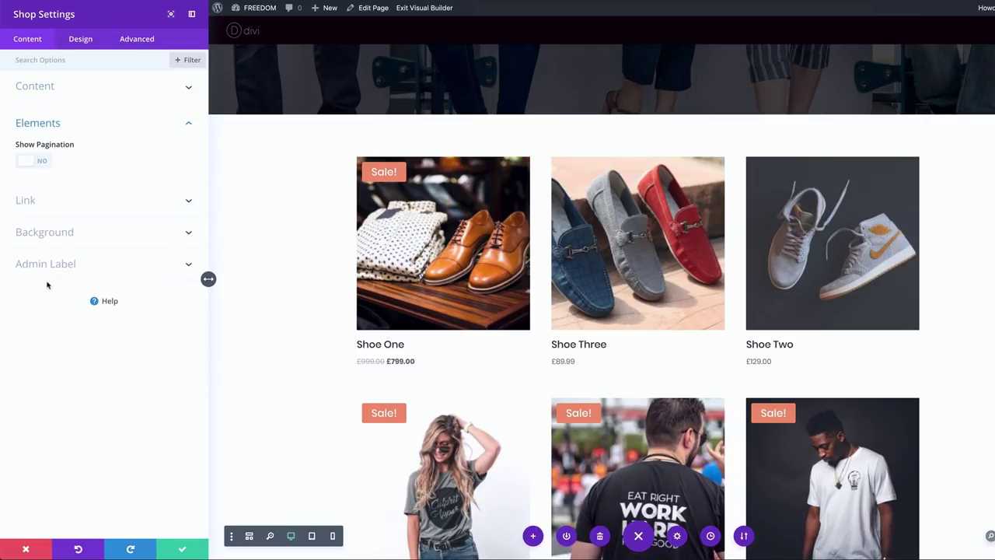
pyautogui.click(42, 163)
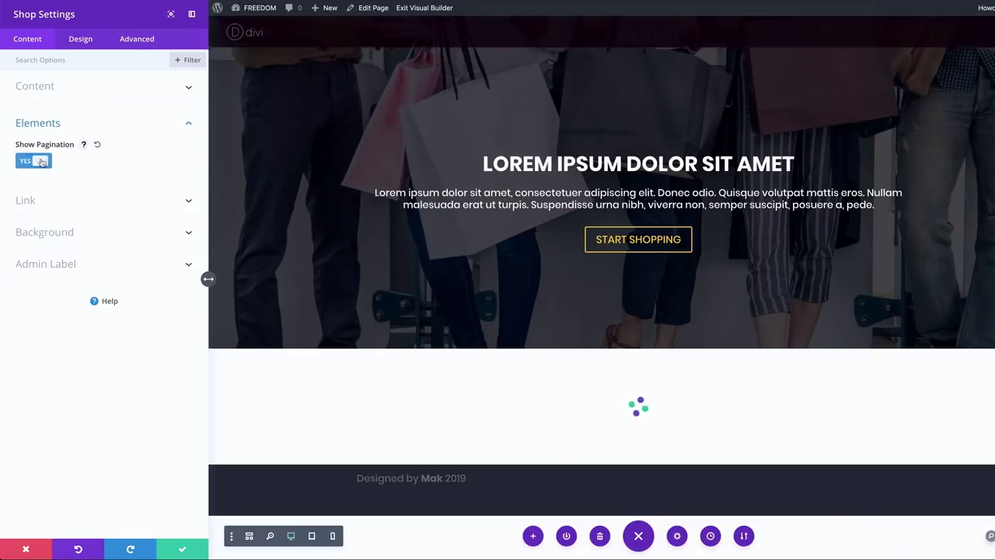
pyautogui.scroll(-6, 540, 451)
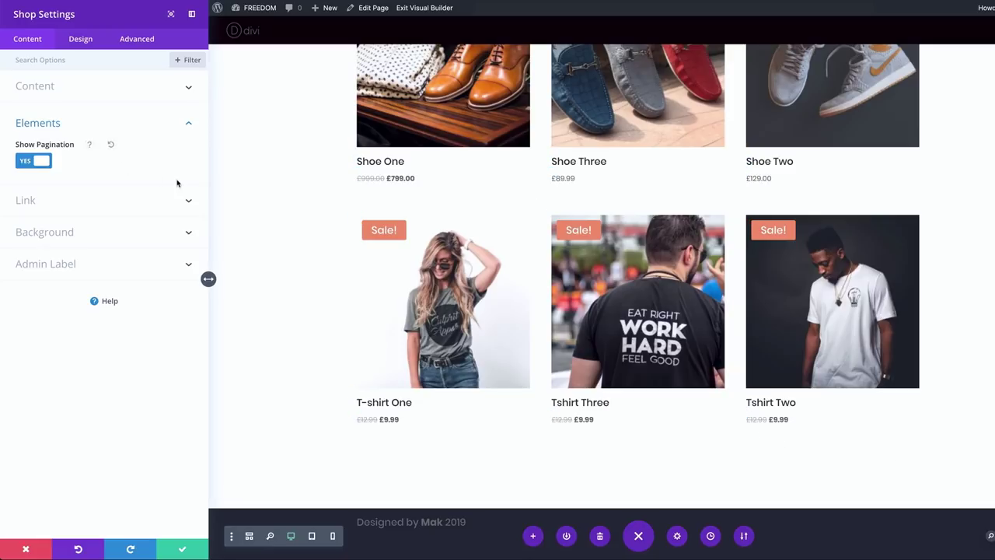
# Try the Sale Products type on the Shop module and check which products it displays.
pyautogui.click(35, 86)
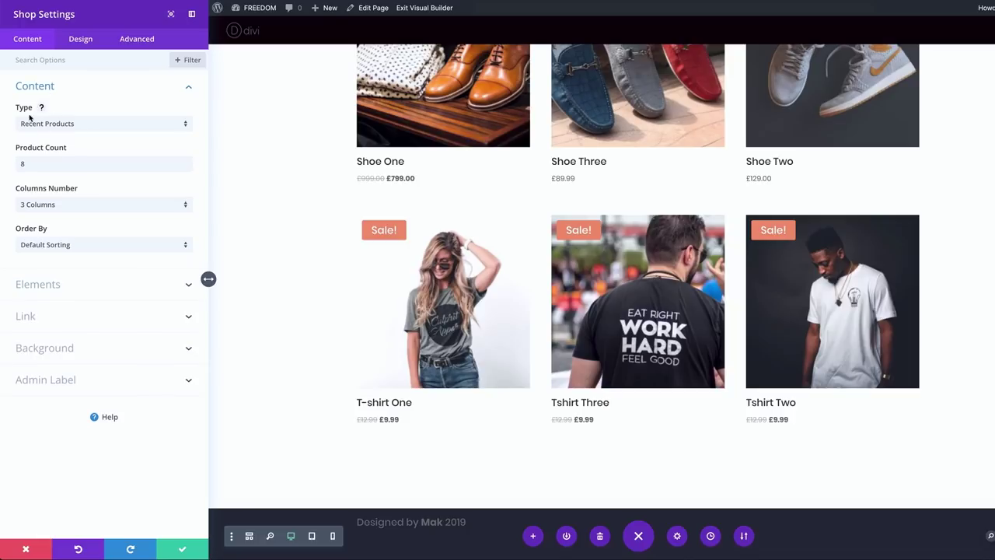
pyautogui.click(77, 127)
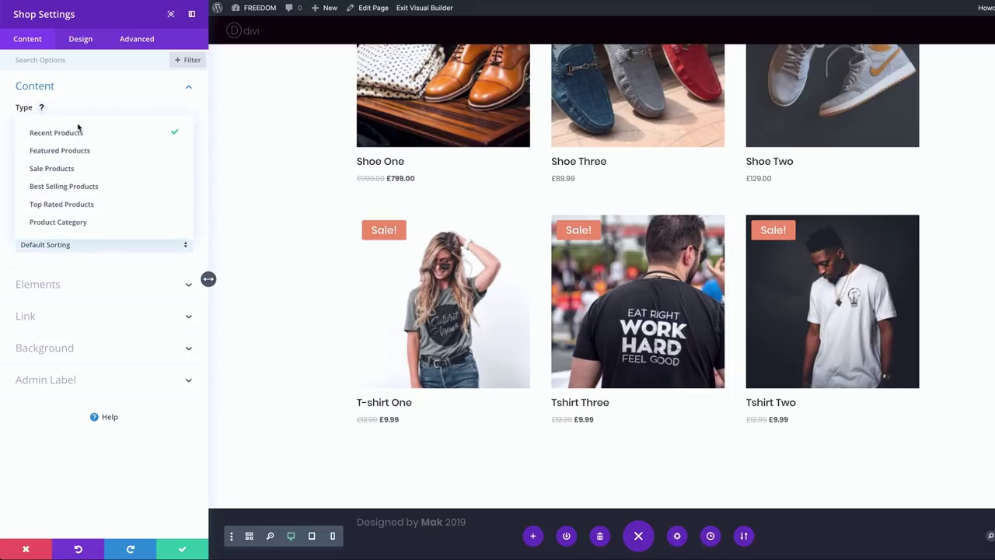
pyautogui.click(89, 168)
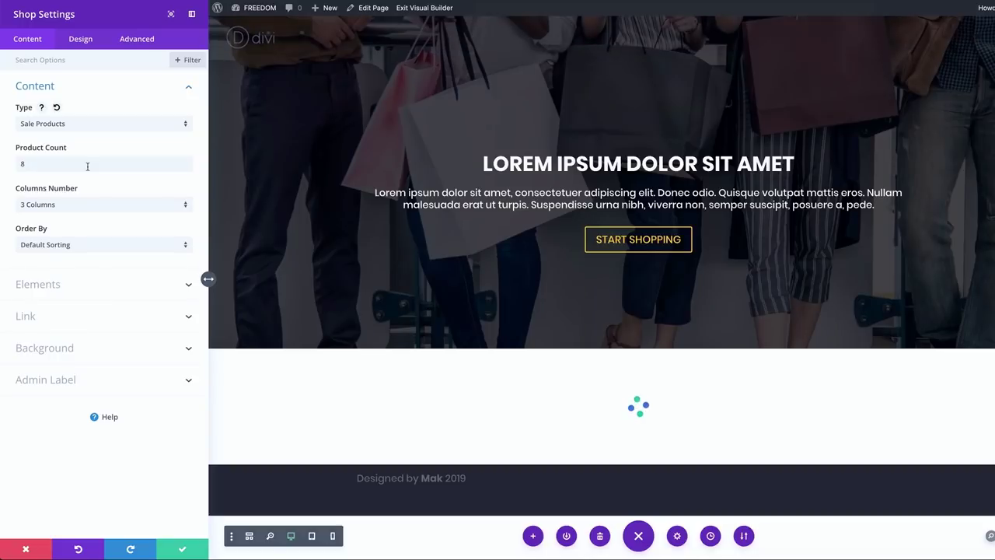
pyautogui.scroll(-5, 315, 257)
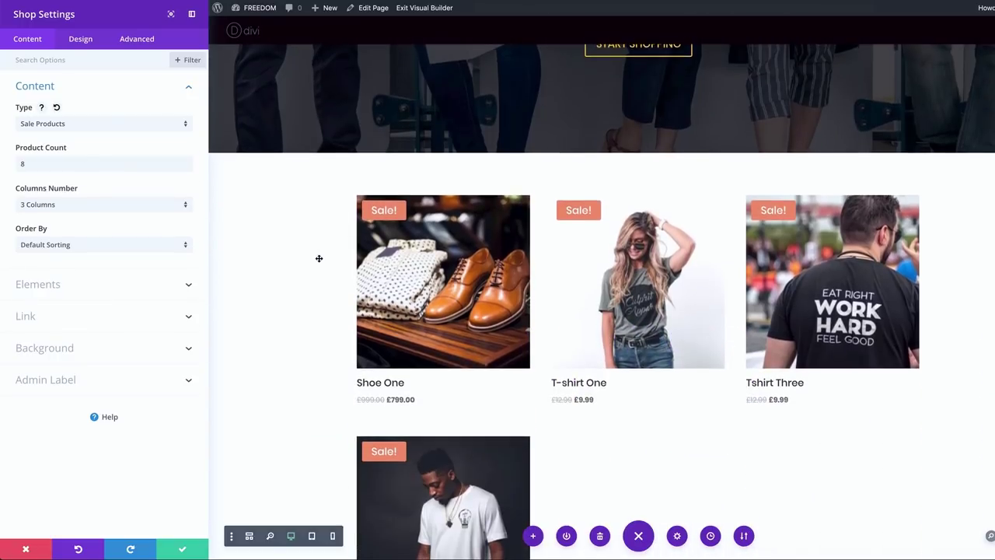
pyautogui.scroll(-1, 319, 258)
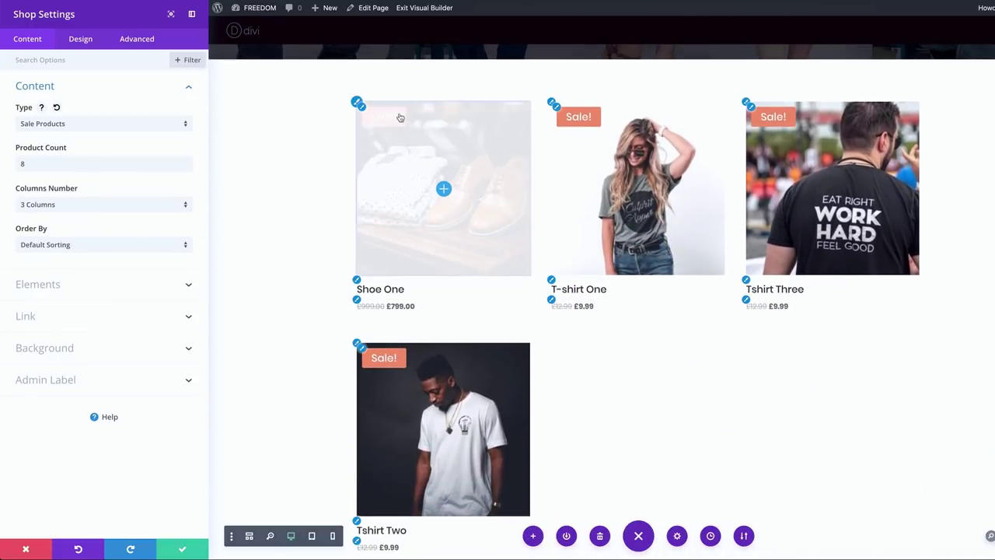
# Set the Shop module's type to Recent Products, check the grid, and save the module settings.
pyautogui.click(89, 127)
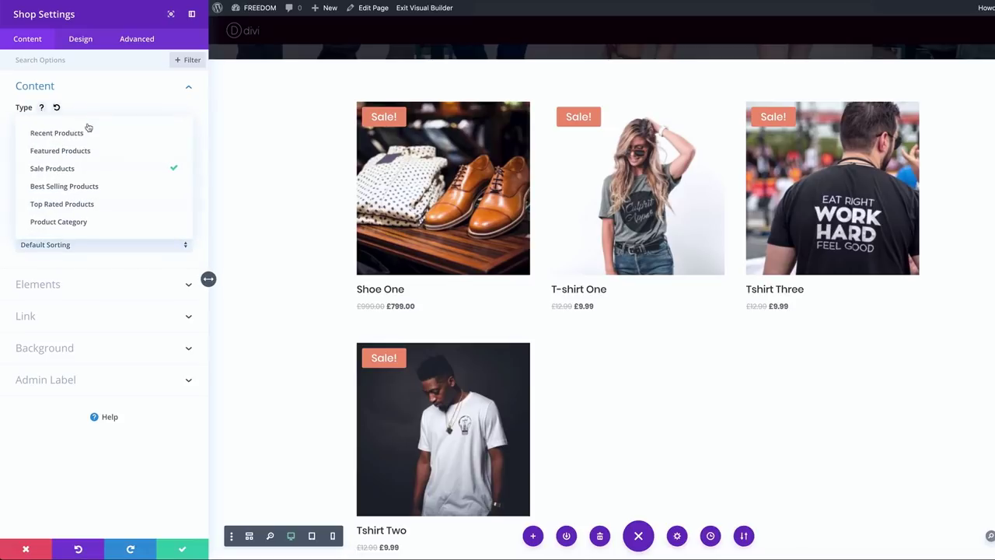
pyautogui.click(77, 130)
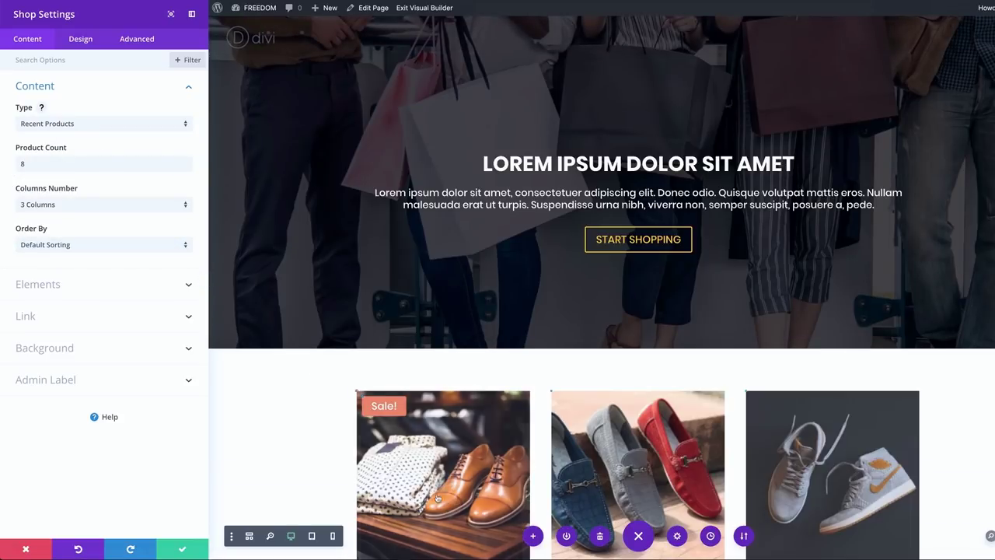
pyautogui.scroll(-2, 351, 434)
pyautogui.scroll(-1, 352, 434)
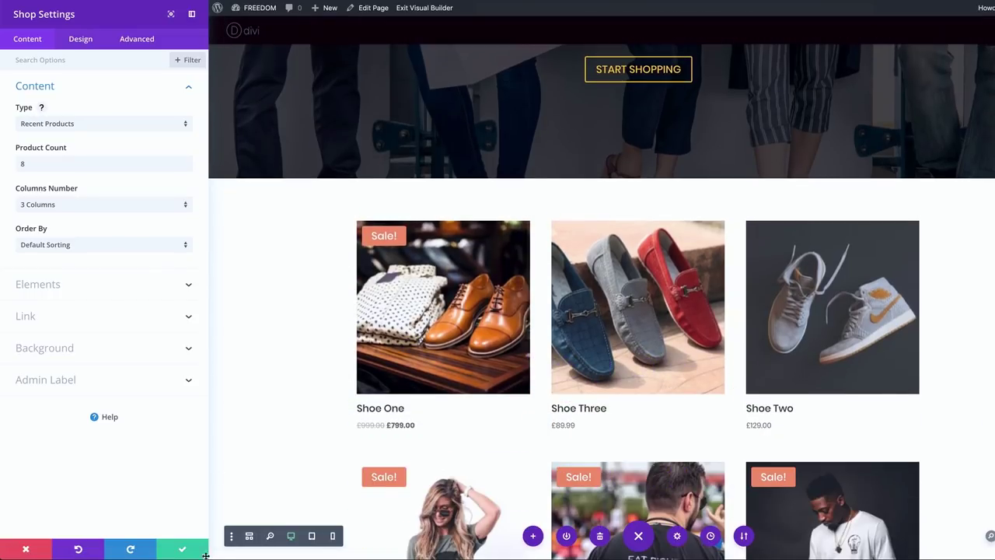
pyautogui.click(183, 550)
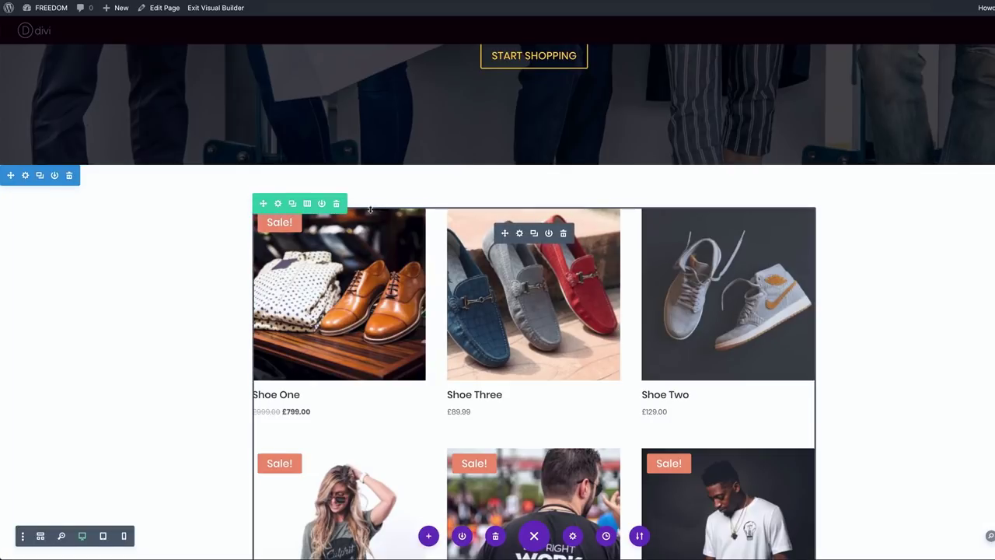
# Add a single-column row below the product grid and insert a Text module in it.
pyautogui.scroll(-3, 713, 328)
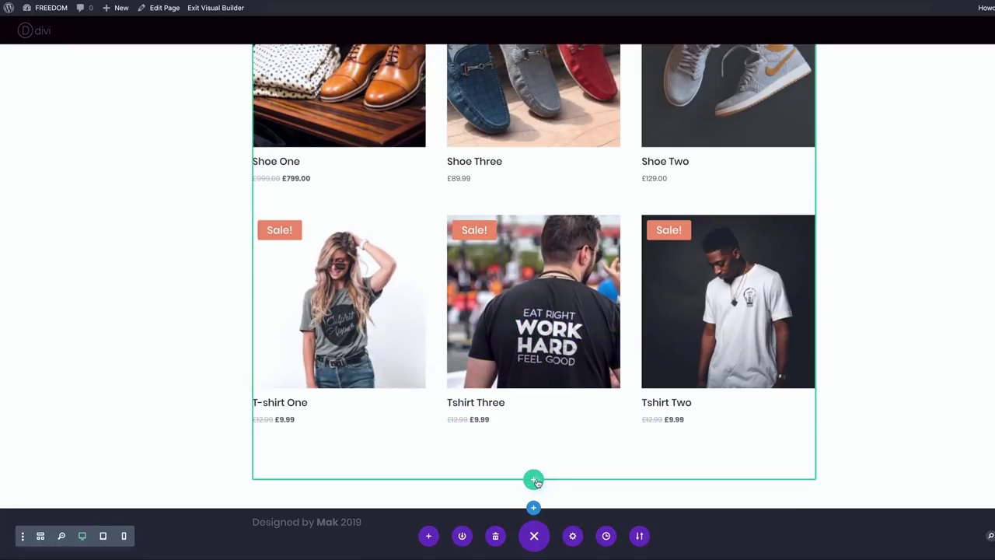
pyautogui.click(534, 479)
pyautogui.click(470, 285)
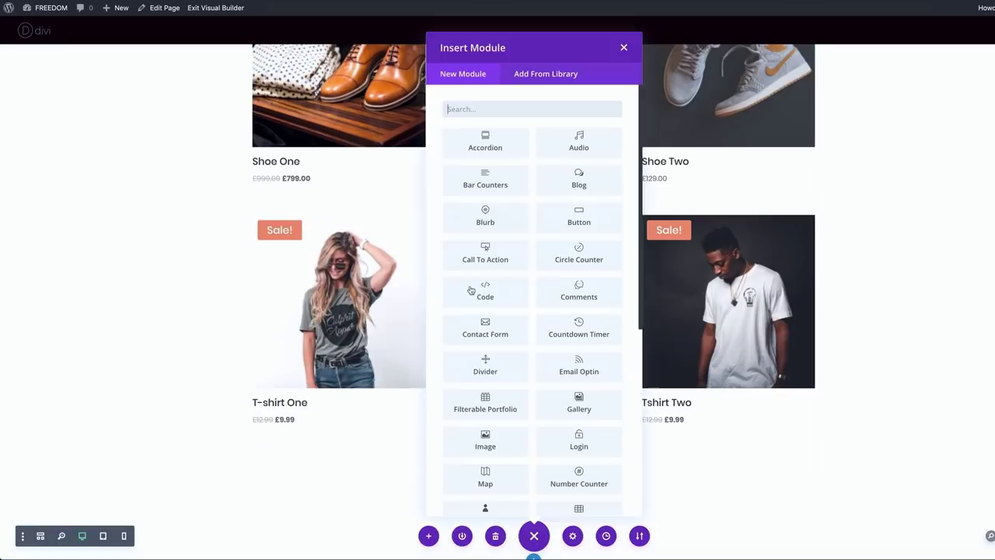
pyautogui.write('text')
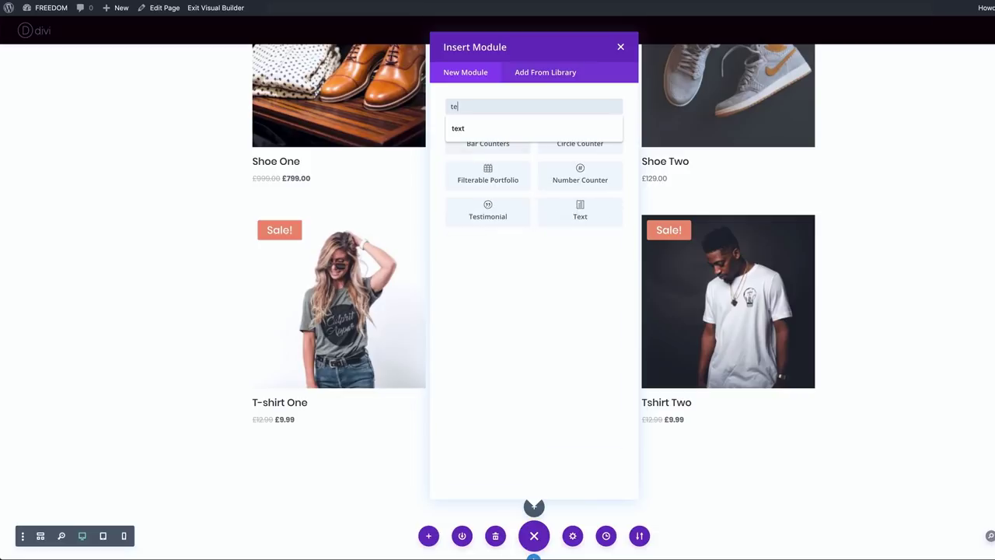
pyautogui.click(502, 150)
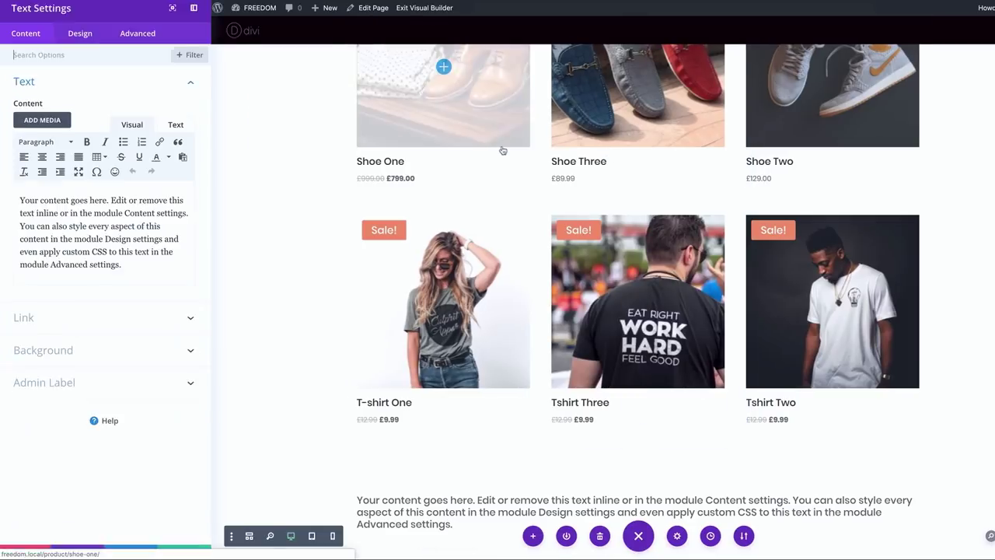
# Replace the Text module's placeholder content with "Latest Products".
pyautogui.moveTo(20, 202); pyautogui.dragTo(139, 274)
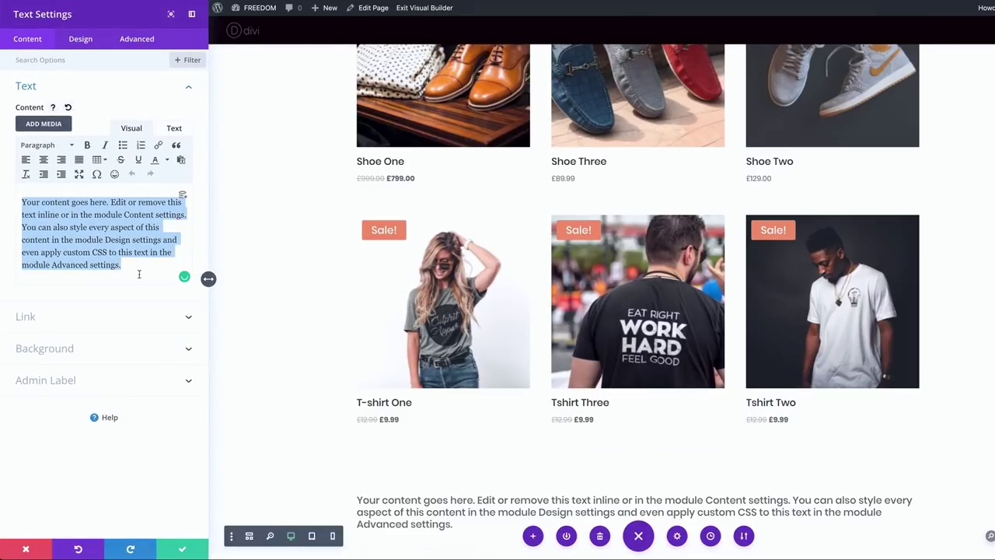
pyautogui.write('Late')
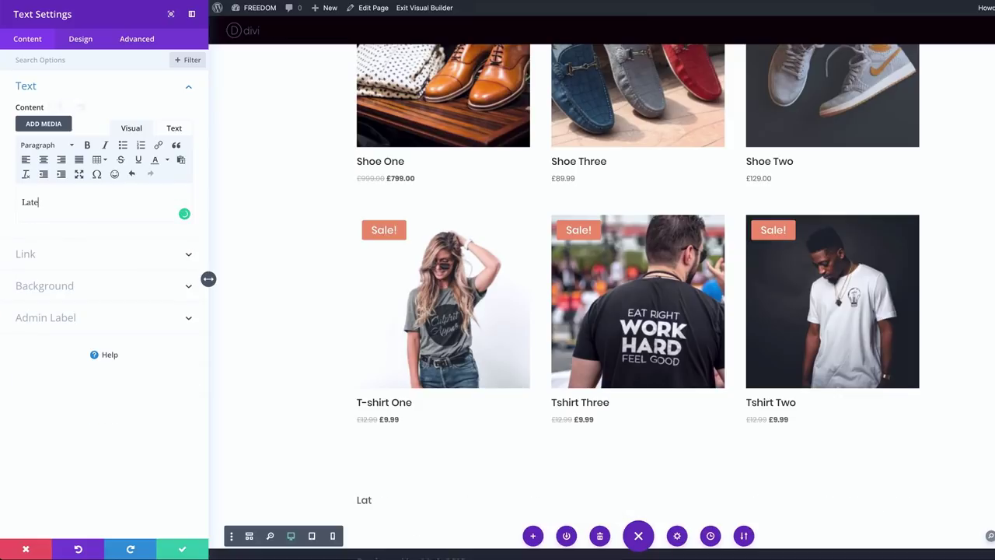
pyautogui.write('st Products')
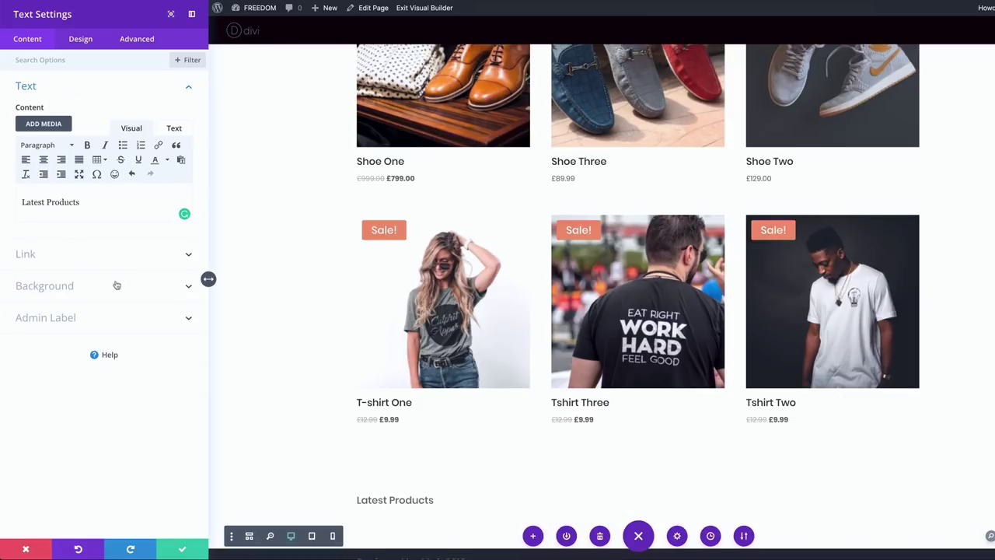
pyautogui.doubleClick(102, 205)
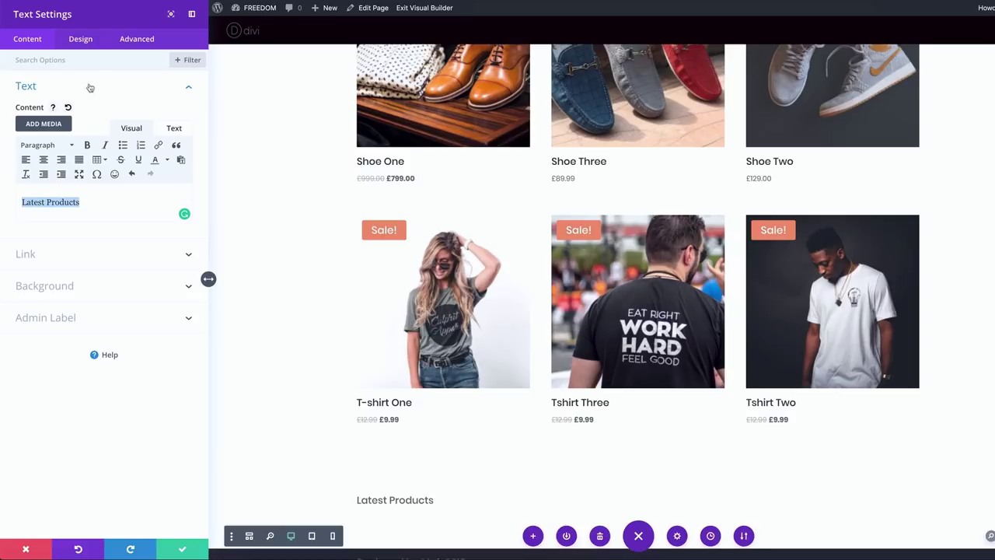
# Style the Latest Products text at 26px in the dark saved colour and save the module settings.
pyautogui.click(88, 41)
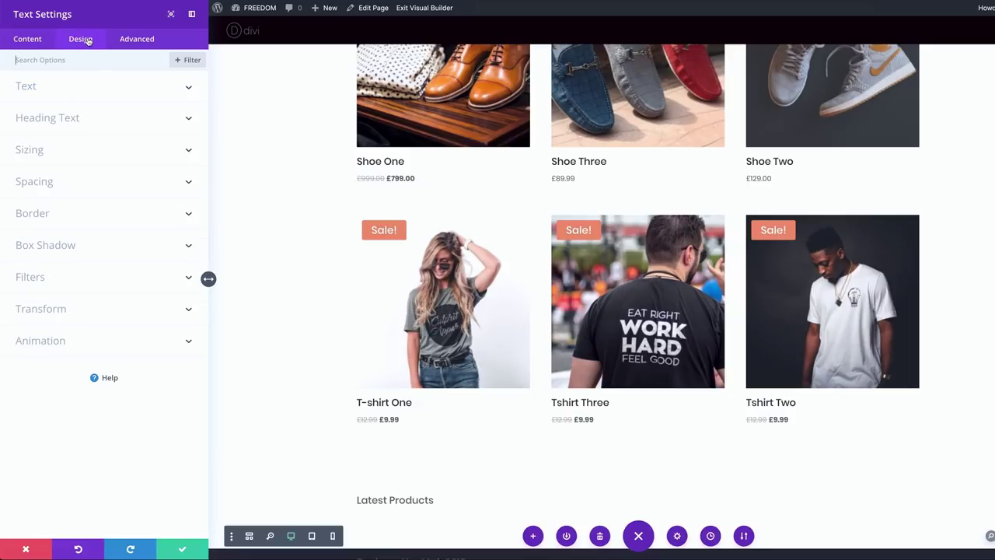
pyautogui.click(43, 92)
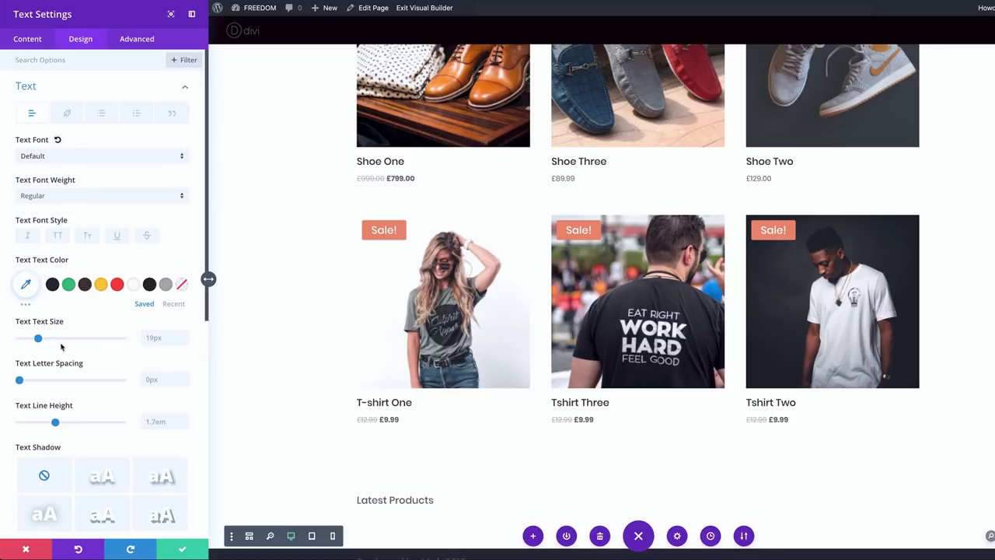
pyautogui.moveTo(38, 339); pyautogui.dragTo(45, 341)
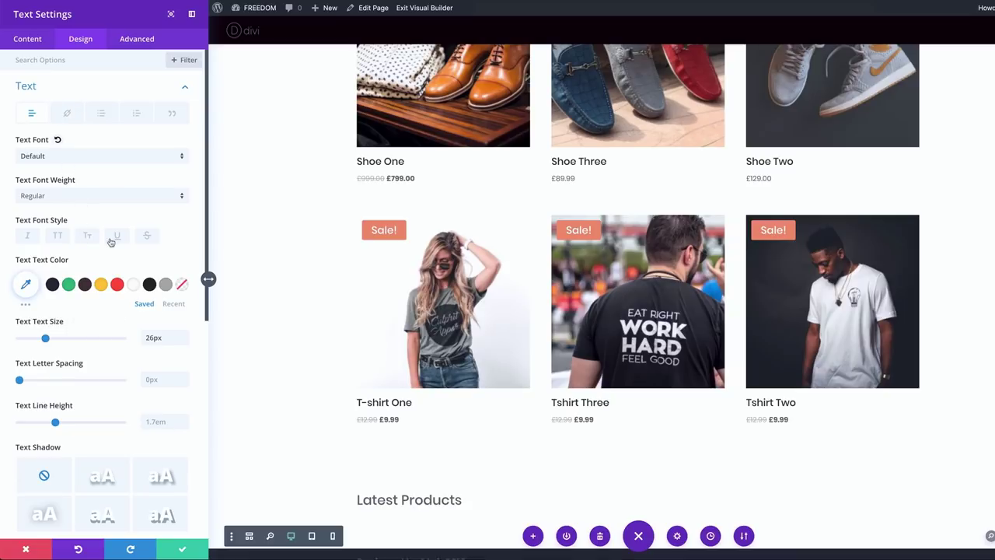
pyautogui.click(118, 286)
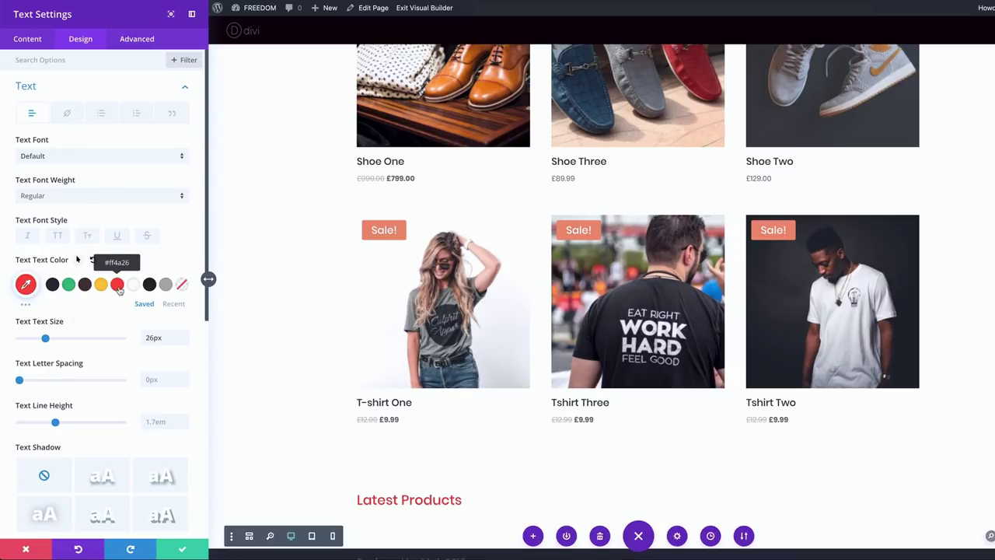
pyautogui.click(93, 260)
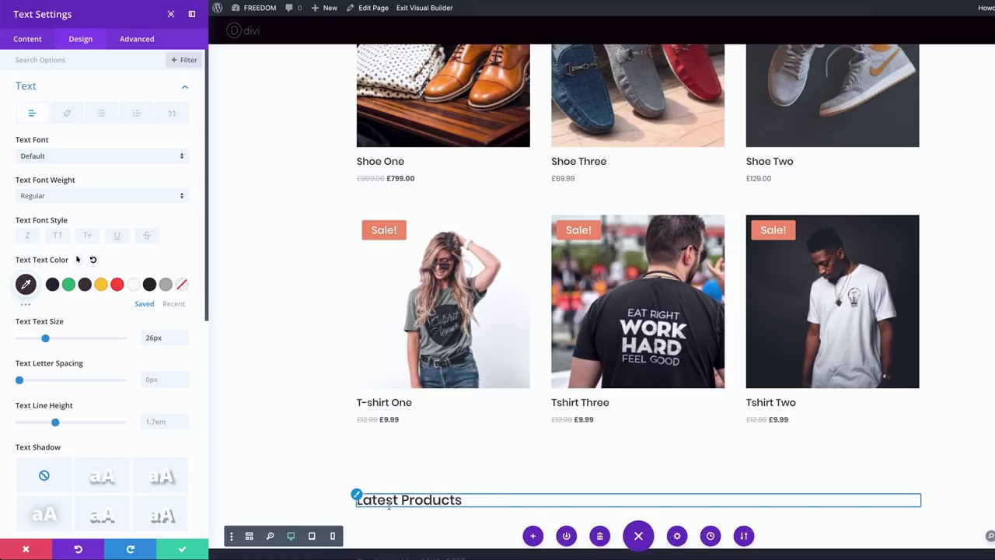
pyautogui.click(185, 549)
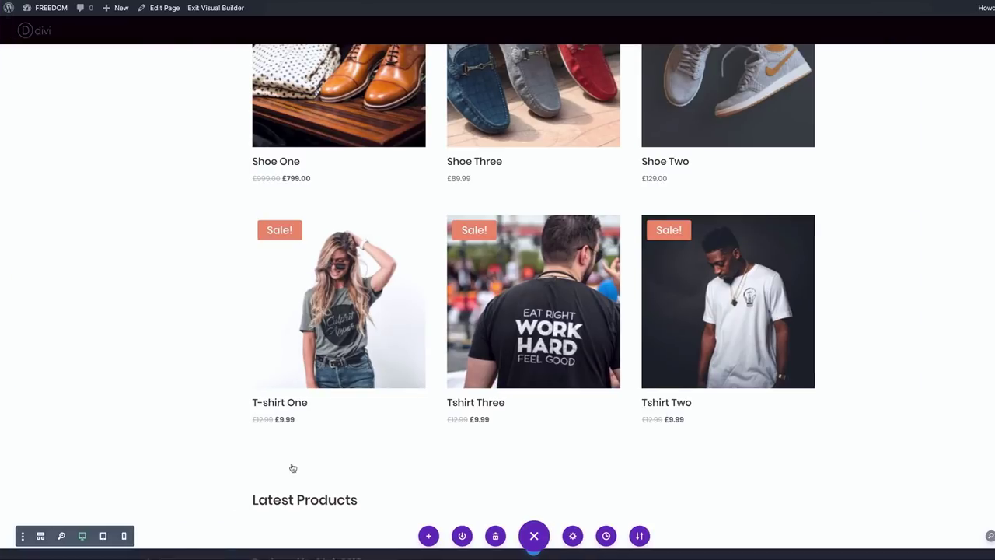
# Move the Latest Products row above the product grid, directly below the hero section.
pyautogui.scroll(-1, 293, 467)
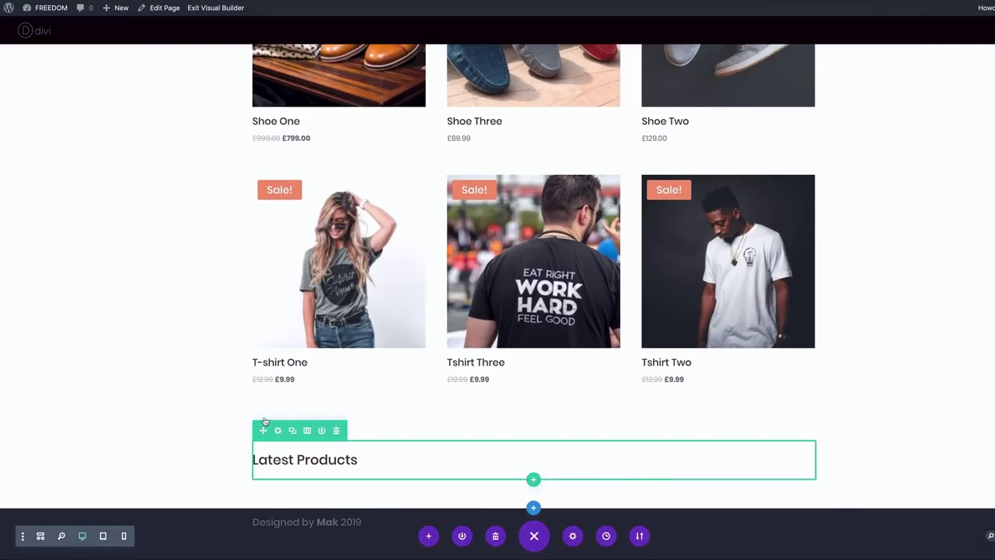
pyautogui.scroll(3, 269, 233)
pyautogui.scroll(5, 261, 31)
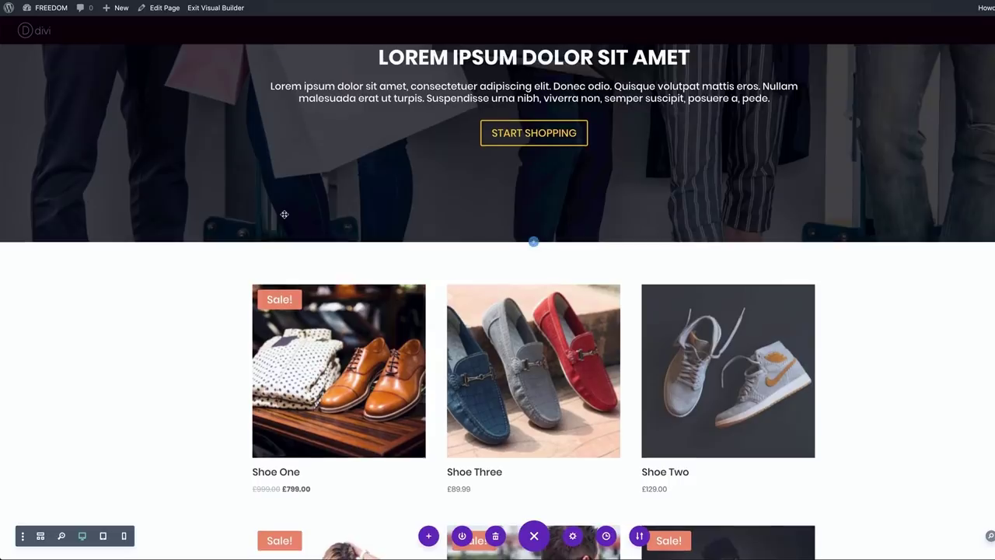
pyautogui.scroll(-5, 382, 302)
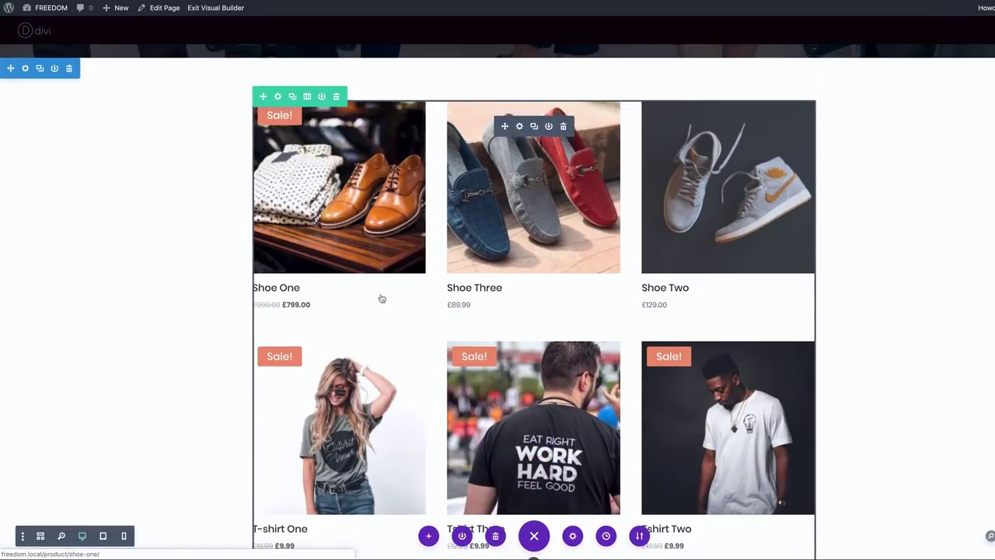
pyautogui.moveTo(263, 95); pyautogui.dragTo(285, 438)
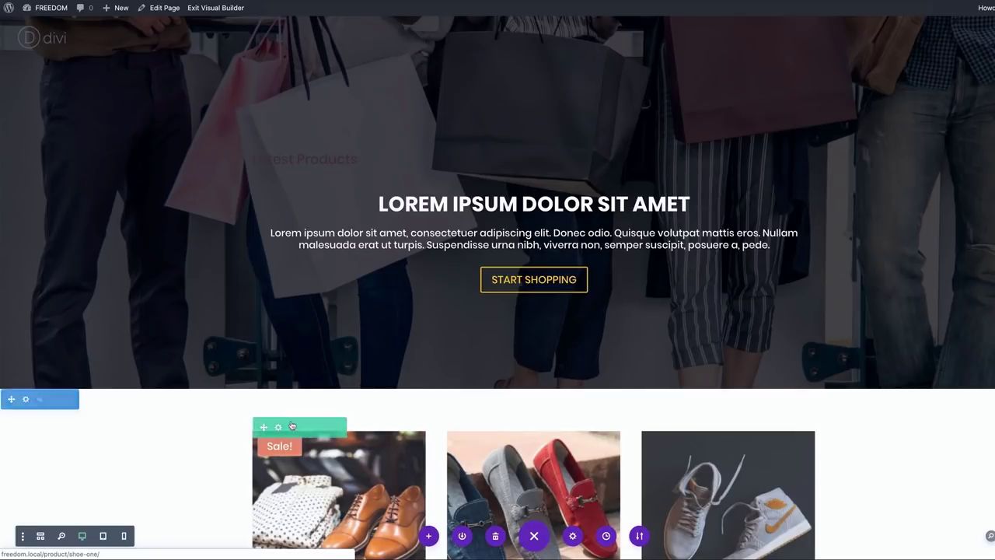
pyautogui.scroll(-5, 287, 428)
pyautogui.scroll(3, 293, 424)
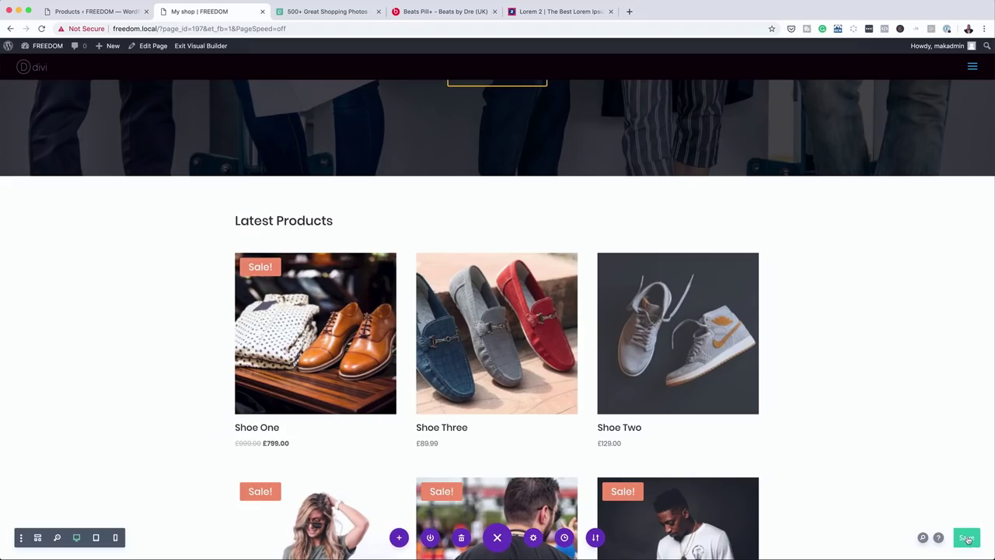
# Save the page, exit the visual builder, and check the product section on the live My shop page.
pyautogui.scroll(3, 285, 111)
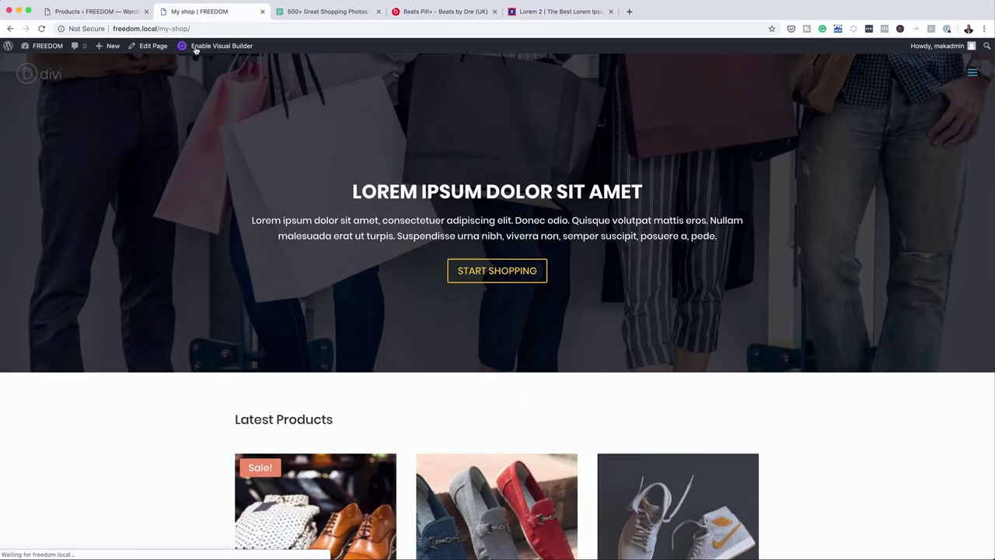
pyautogui.click(201, 28)
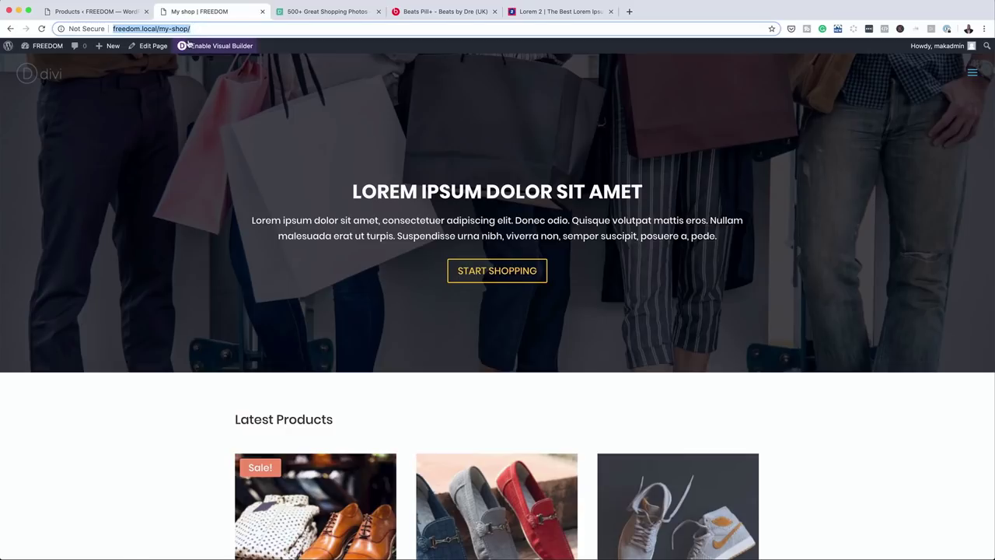
pyautogui.scroll(-10, 292, 350)
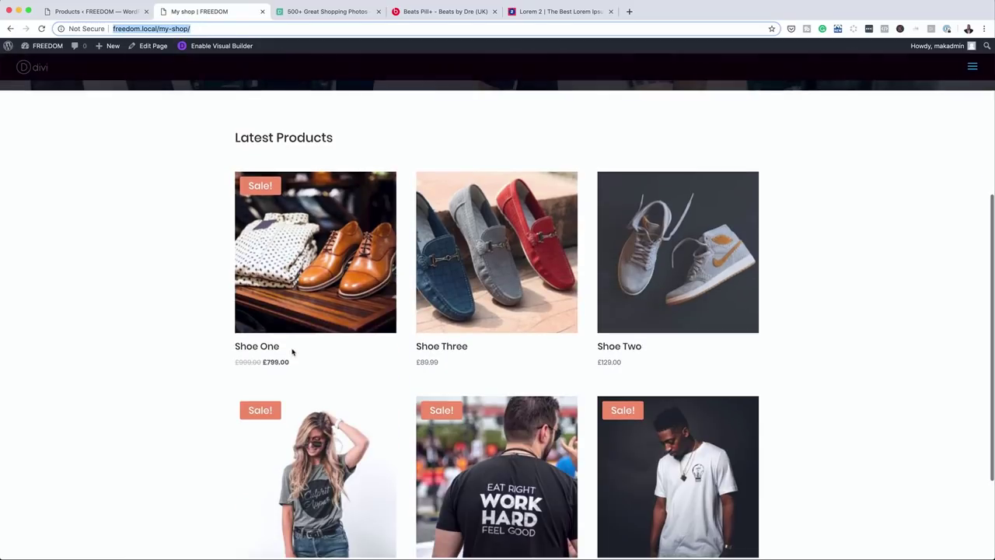
# Open the Shoe Three product page from the Latest Products grid and review its description and related products.
pyautogui.scroll(10, 164, 309)
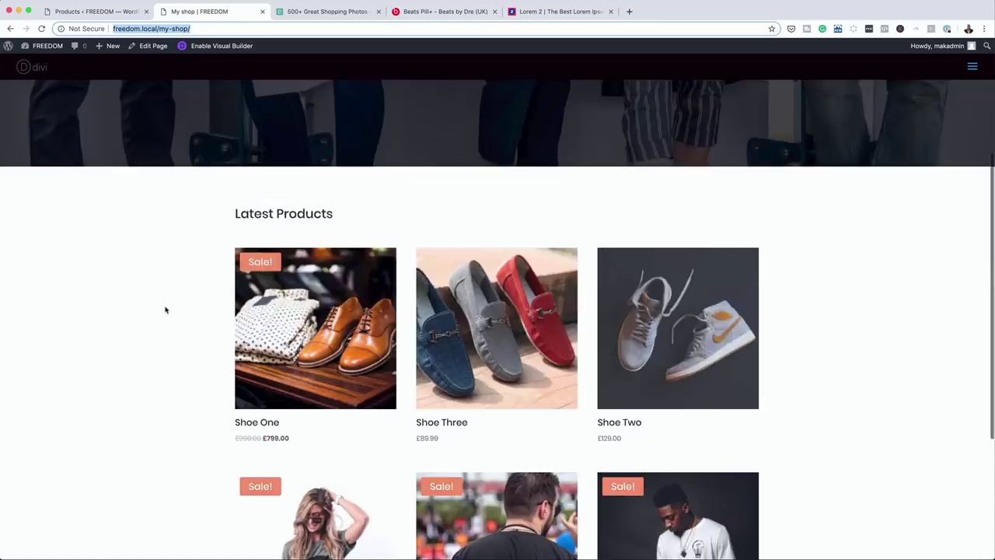
pyautogui.scroll(2, 165, 309)
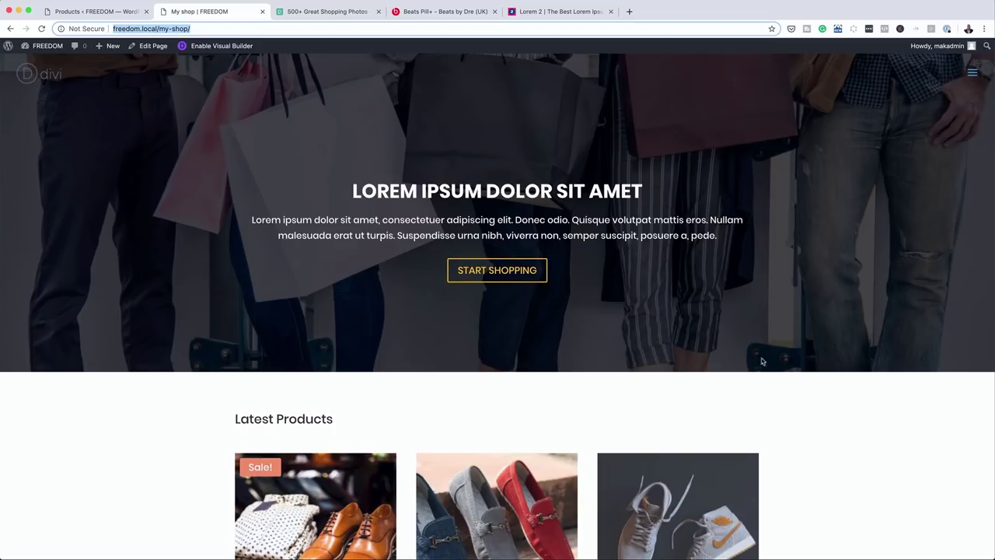
pyautogui.scroll(-3, 808, 392)
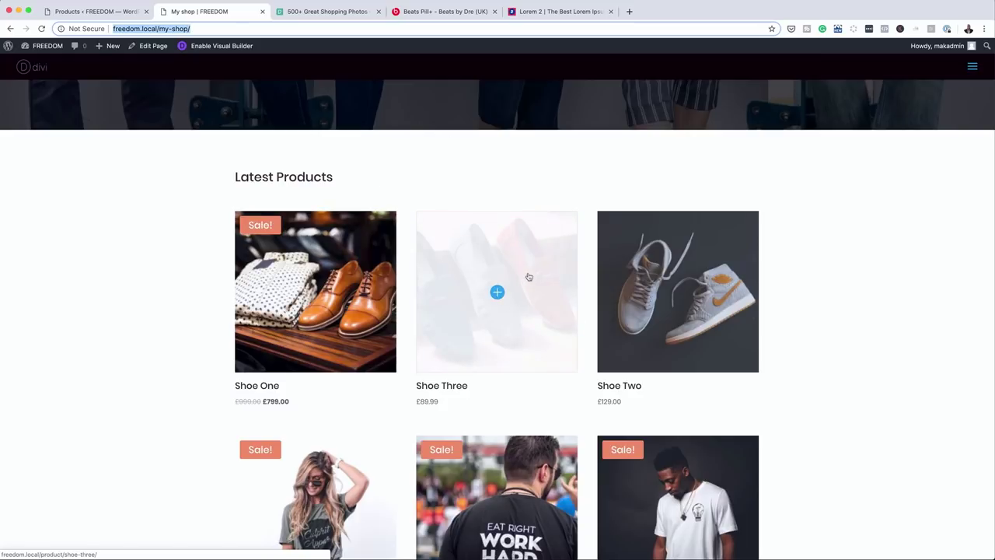
pyautogui.click(524, 278)
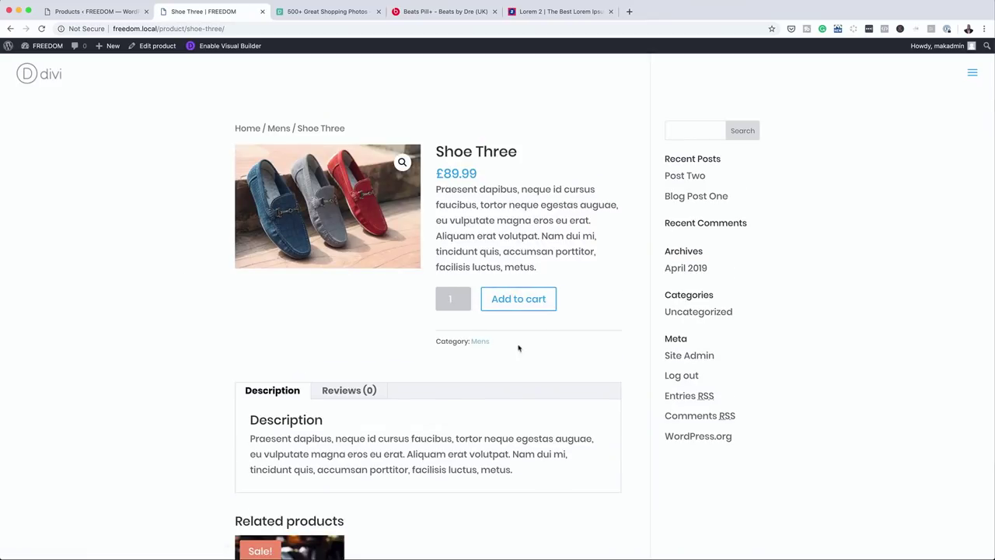
pyautogui.scroll(-2, 242, 402)
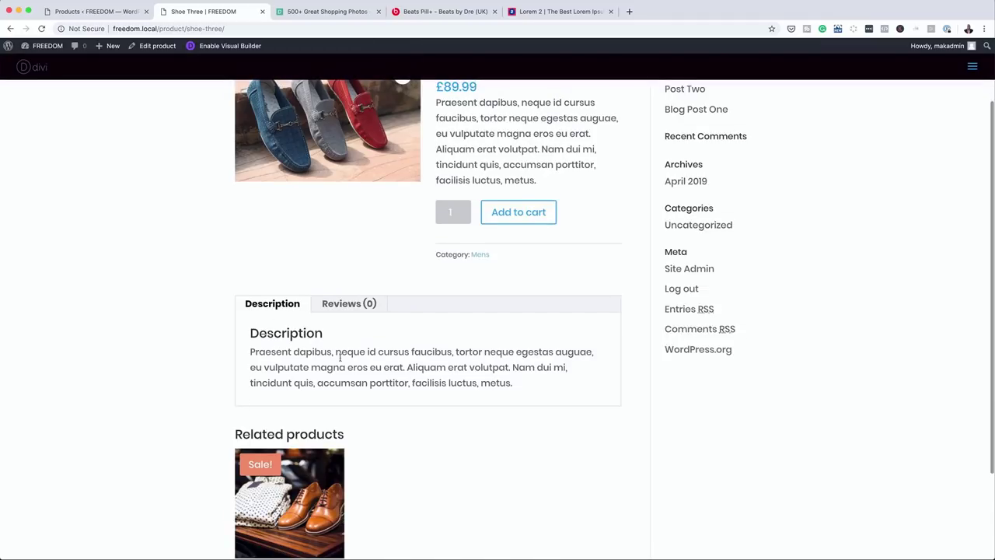
pyautogui.scroll(-1, 365, 404)
pyautogui.scroll(-2, 412, 459)
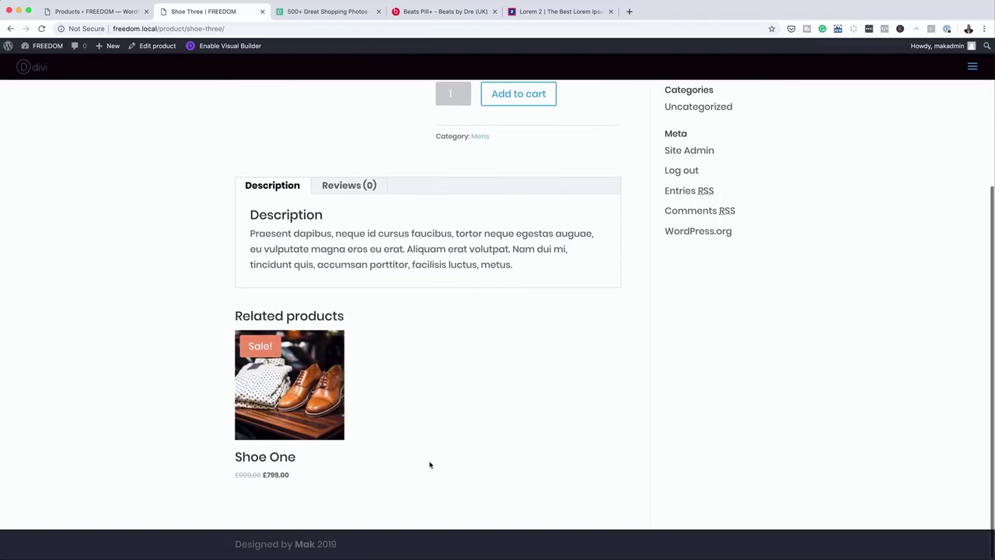
# Add one Shoe Three to the cart and view the cart page.
pyautogui.scroll(5, 429, 465)
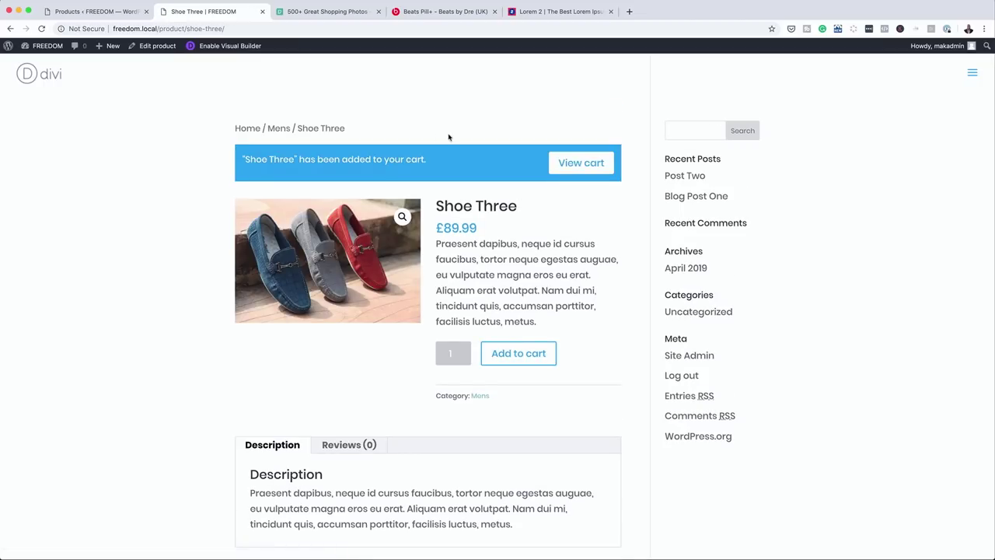
pyautogui.click(594, 167)
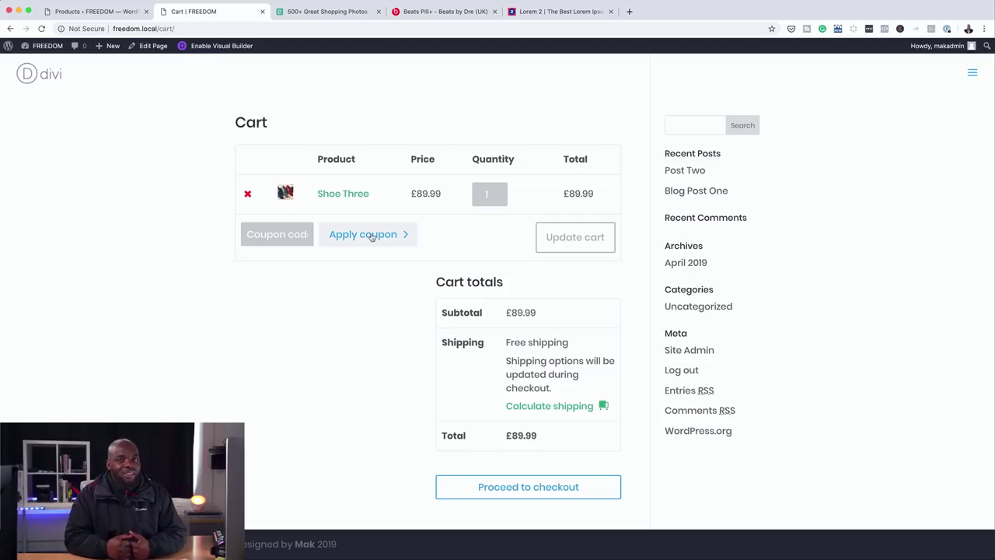
pyautogui.scroll(1, 243, 105)
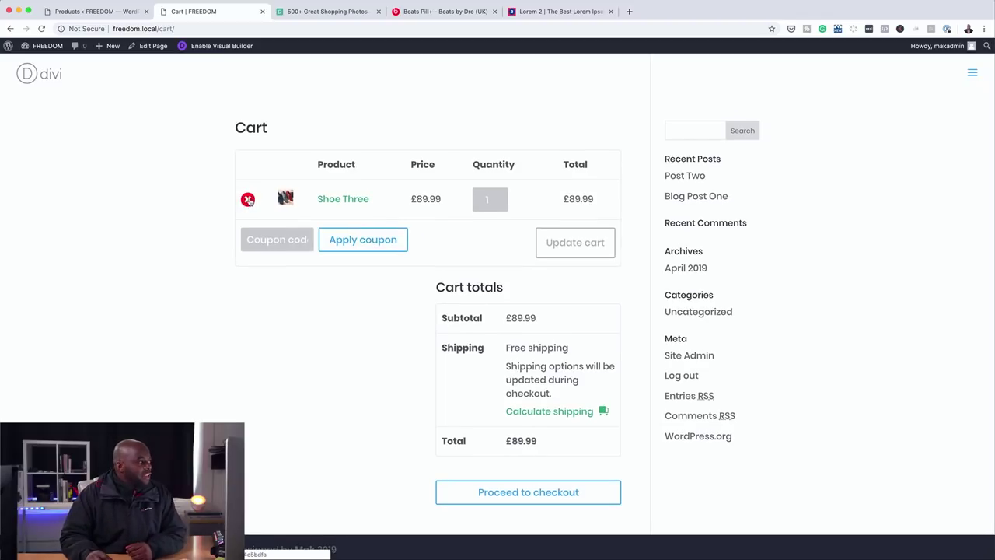